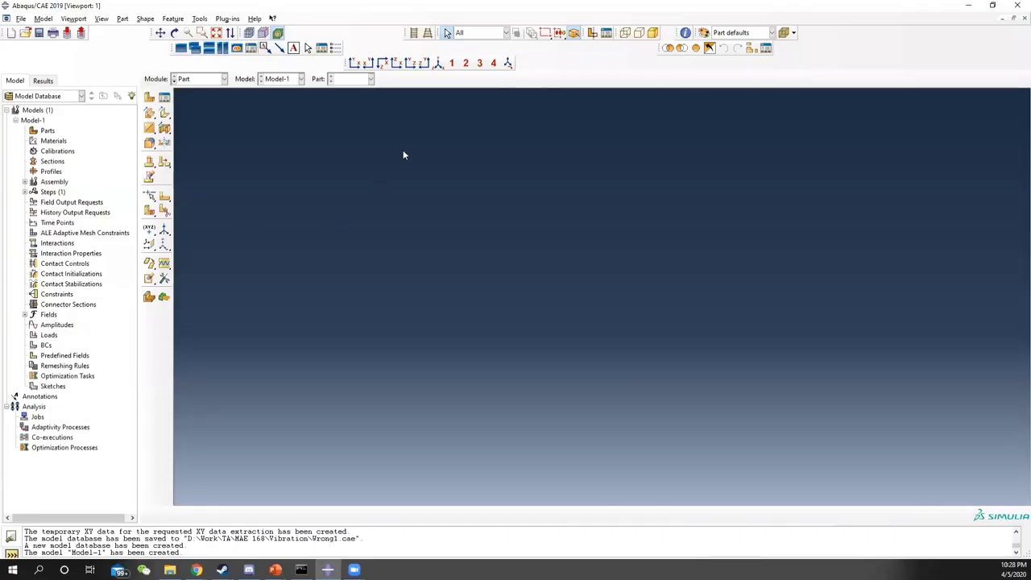
Create a 2D planar deformable wire part named Beam with approximate size 1
{"action": "right_click", "coordinate": [50, 132]}
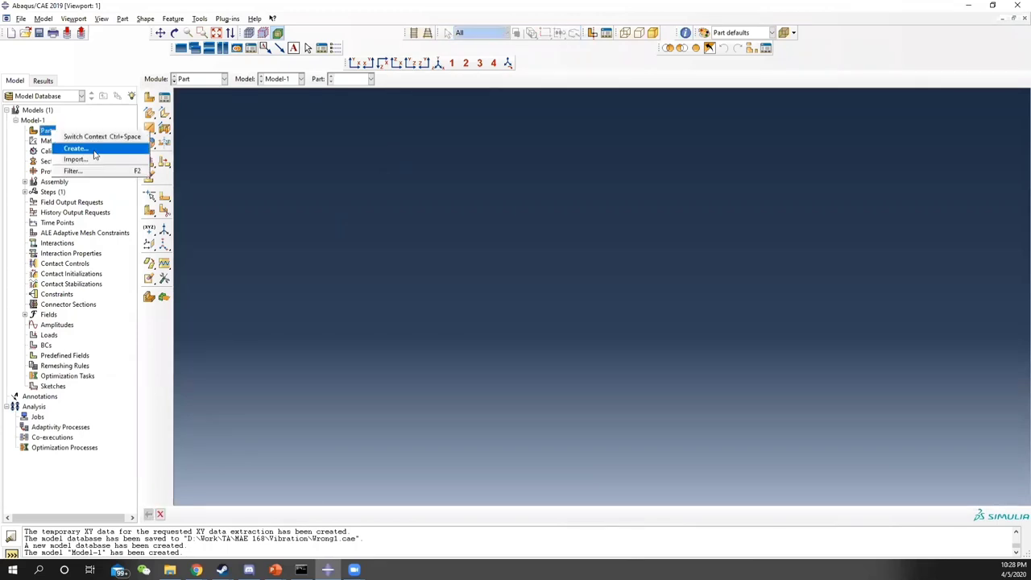
{"action": "left_click", "coordinate": [76, 143]}
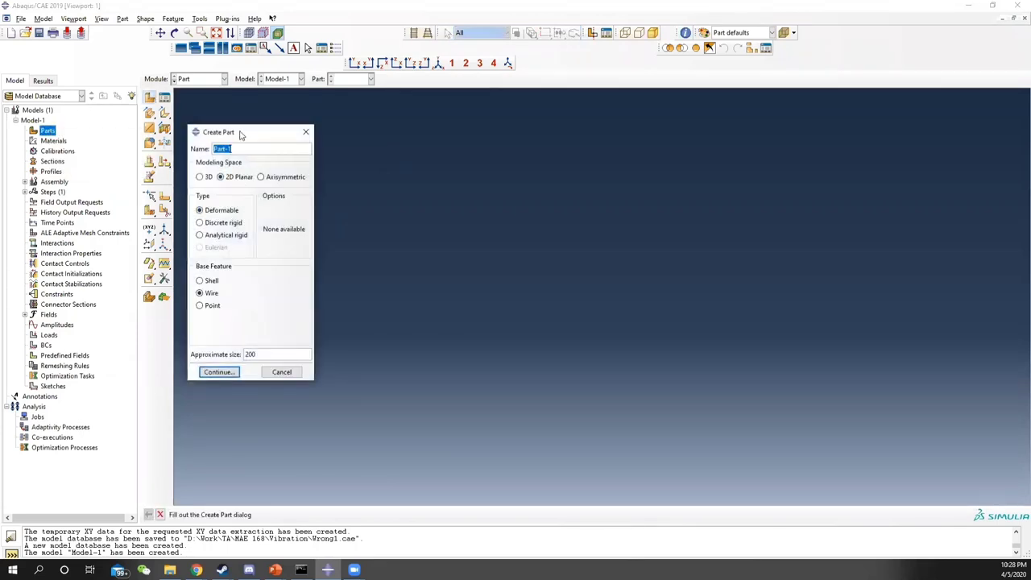
{"action": "left_click_drag", "start_coordinate": [240, 135], "coordinate": [323, 130]}
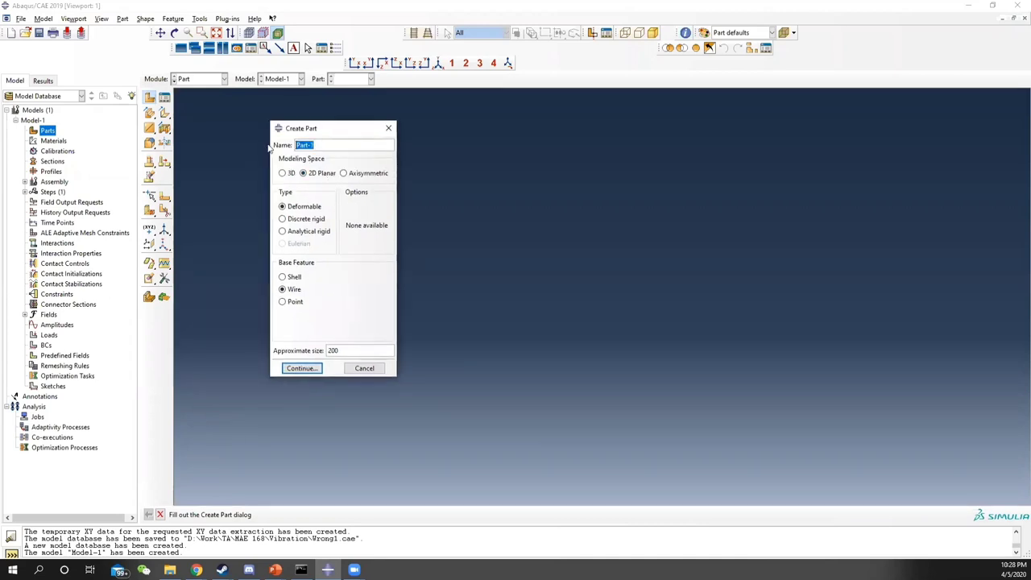
{"action": "type", "text": "Beam"}
{"action": "double_click", "coordinate": [349, 350]}
{"action": "type", "text": "1"}
{"action": "left_click", "coordinate": [302, 368]}
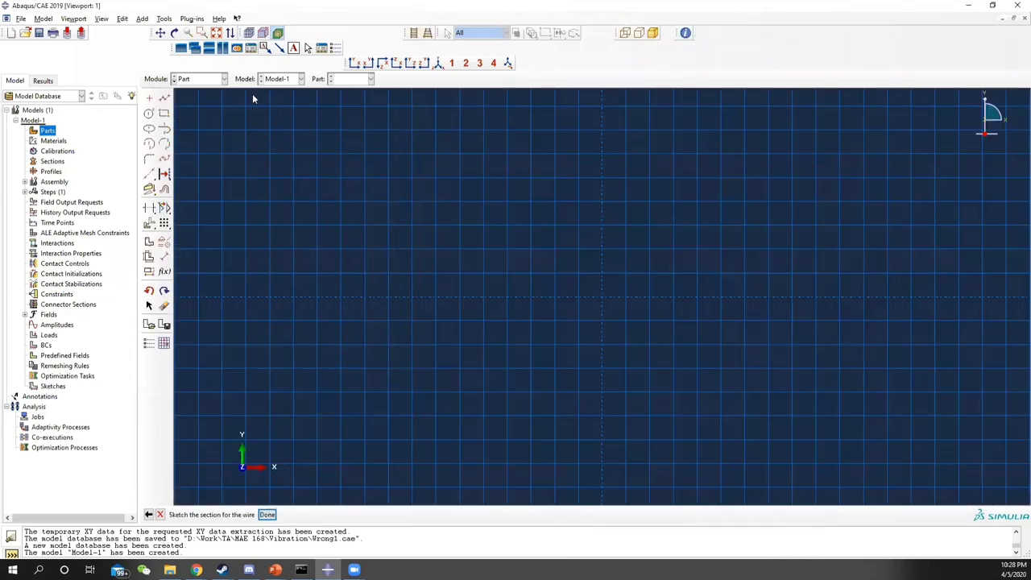
Sketch a single straight line from 0,0 to 1,0 and finish the part
{"action": "left_click", "coordinate": [163, 98]}
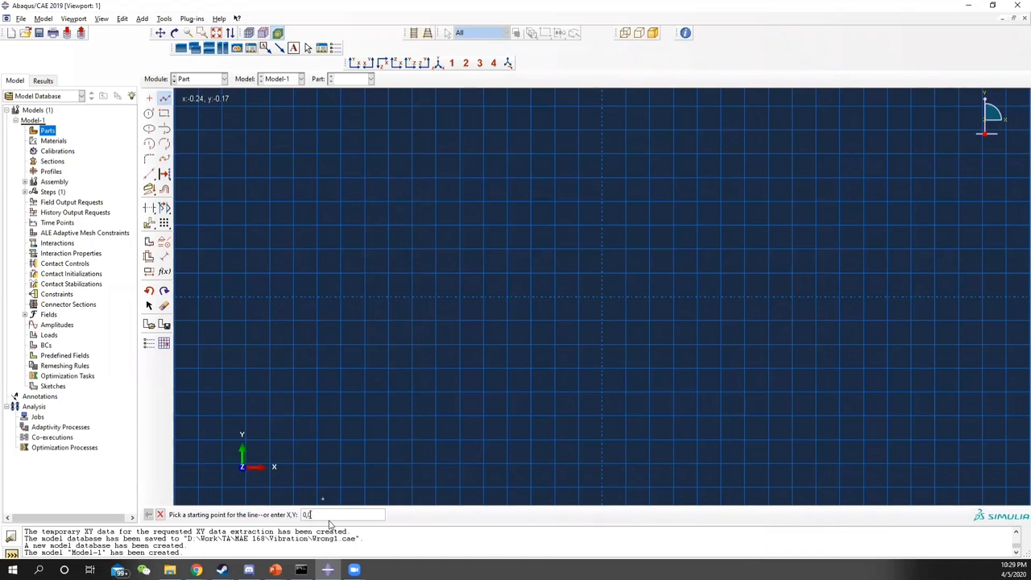
{"action": "type", "text": "0,0"}
{"action": "key", "text": "Return"}
{"action": "type", "text": "1,0"}
{"action": "key", "text": "Return"}
{"action": "left_click", "coordinate": [159, 514]}
{"action": "left_click", "coordinate": [267, 514]}
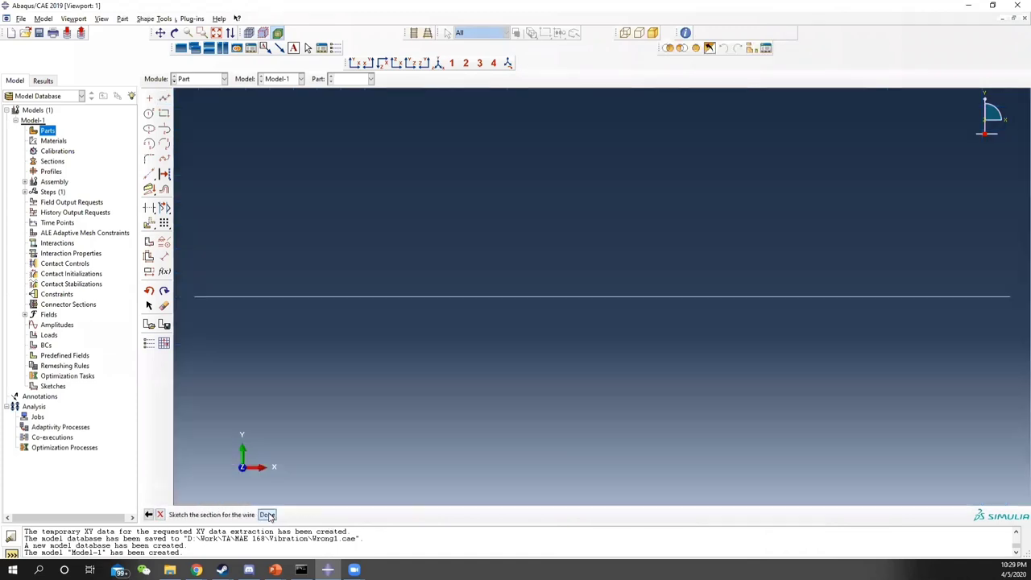
In the Property module, start a Steel material with a mass density of 8000
{"action": "left_click", "coordinate": [204, 78]}
{"action": "left_click", "coordinate": [192, 101]}
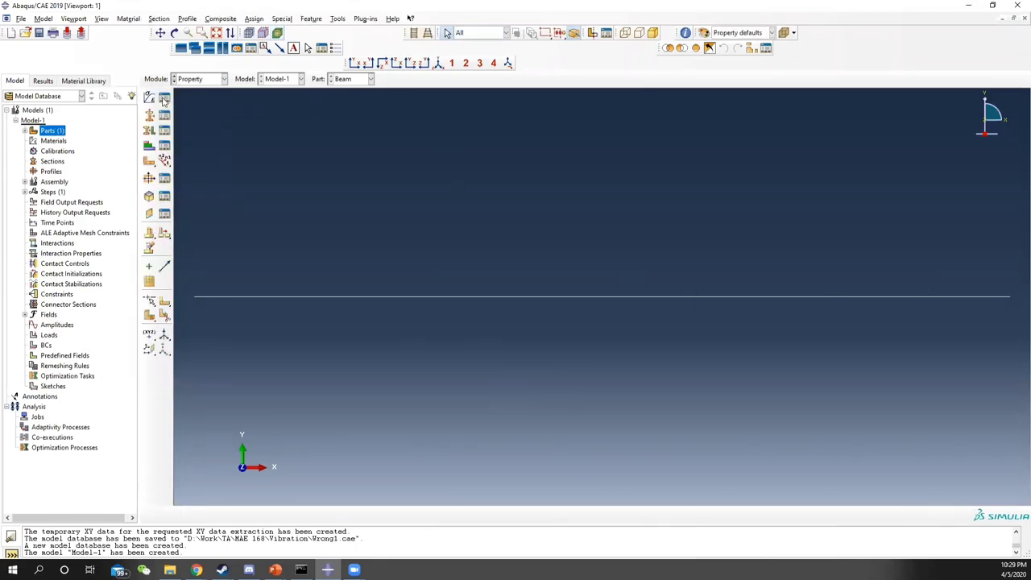
{"action": "left_click", "coordinate": [164, 98]}
{"action": "left_click", "coordinate": [238, 210]}
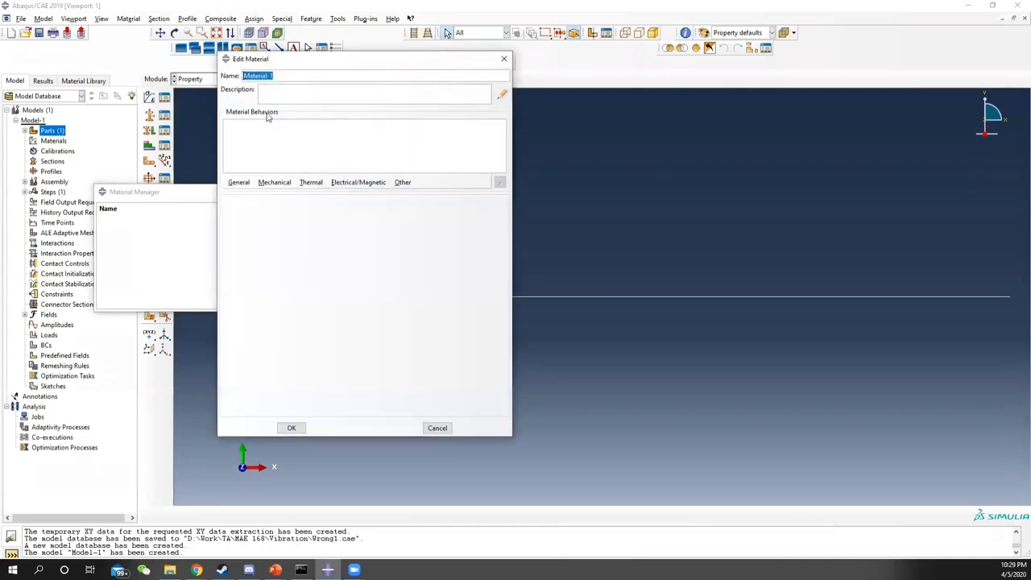
{"action": "type", "text": "Steel"}
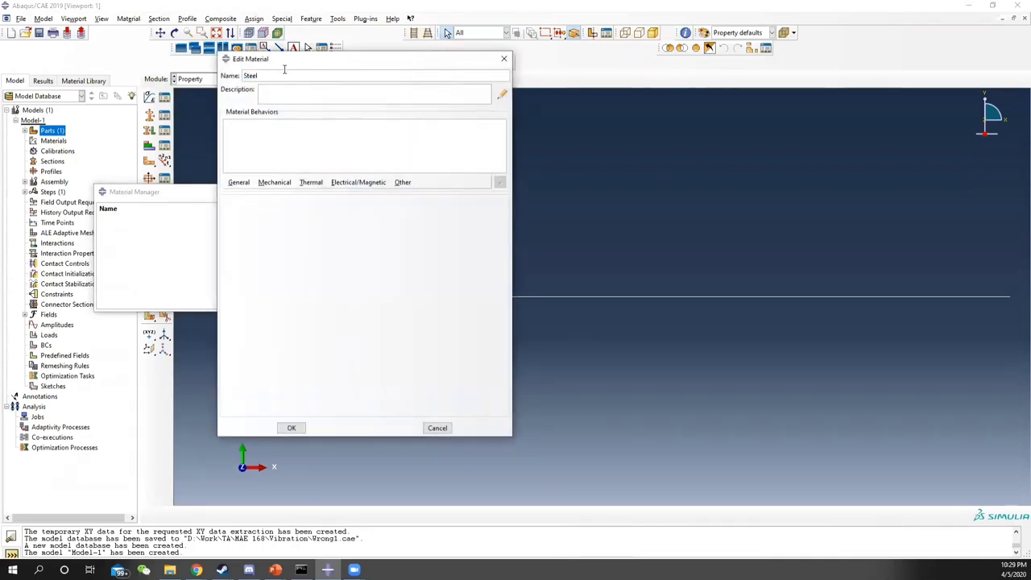
{"action": "left_click", "coordinate": [239, 182]}
{"action": "left_click", "coordinate": [242, 193]}
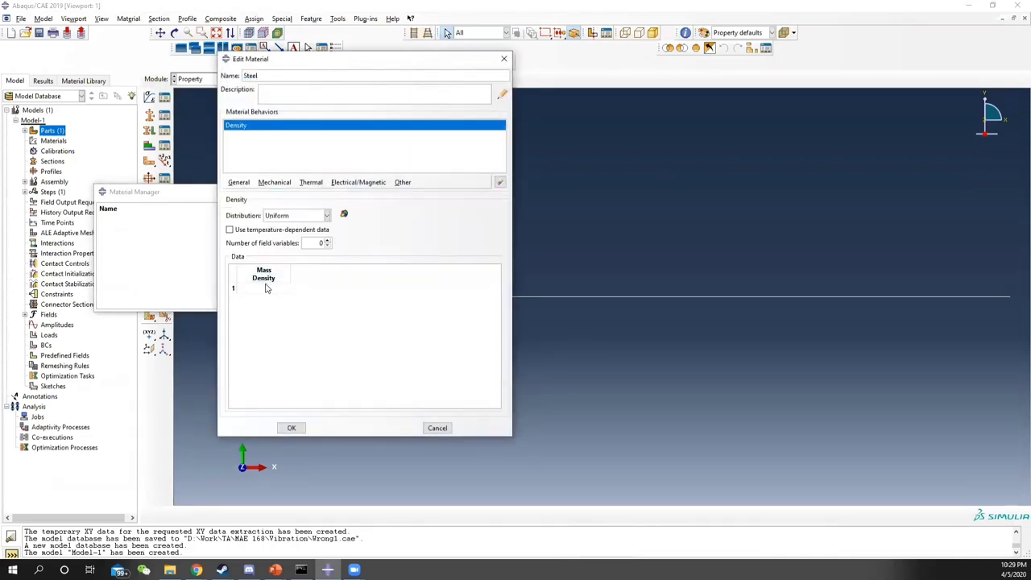
{"action": "left_click", "coordinate": [265, 288]}
Add isotropic elasticity with Young's modulus 210e9 and Poisson's ratio 0.3, then save Steel
{"action": "left_click", "coordinate": [274, 182]}
{"action": "mouse_move", "coordinate": [282, 194]}
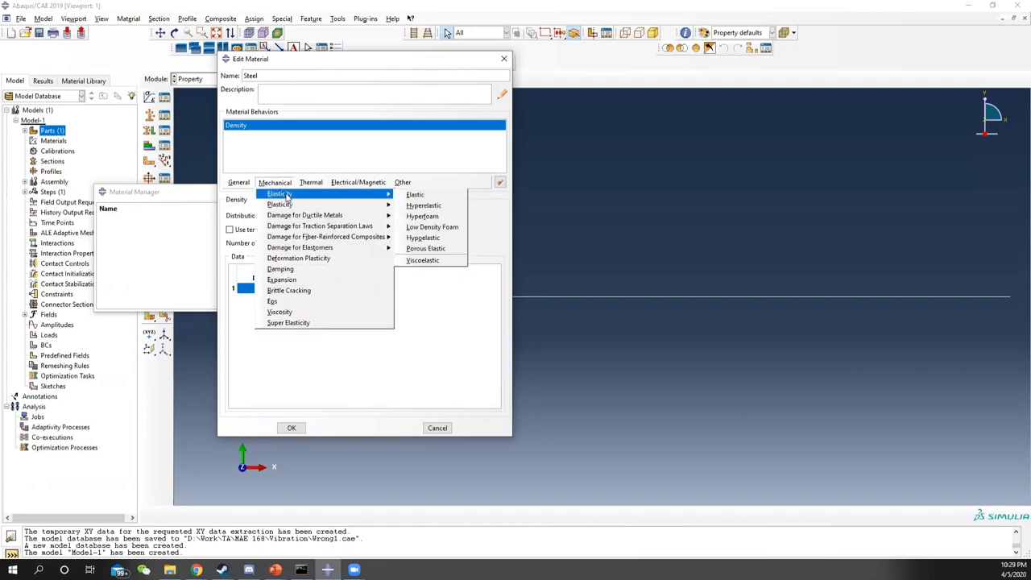
{"action": "left_click", "coordinate": [446, 195]}
{"action": "left_click", "coordinate": [265, 328]}
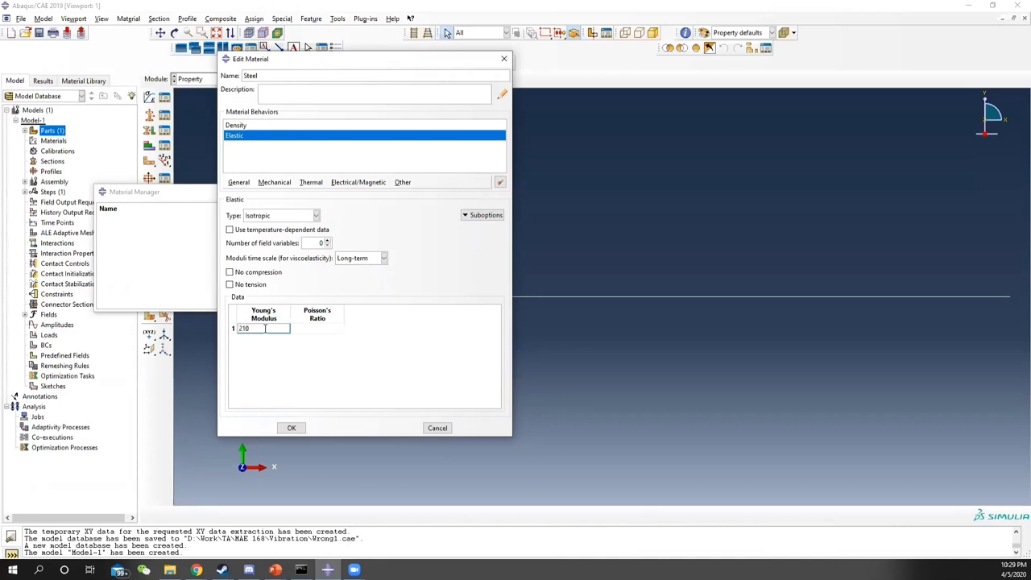
{"action": "key", "text": "Tab"}
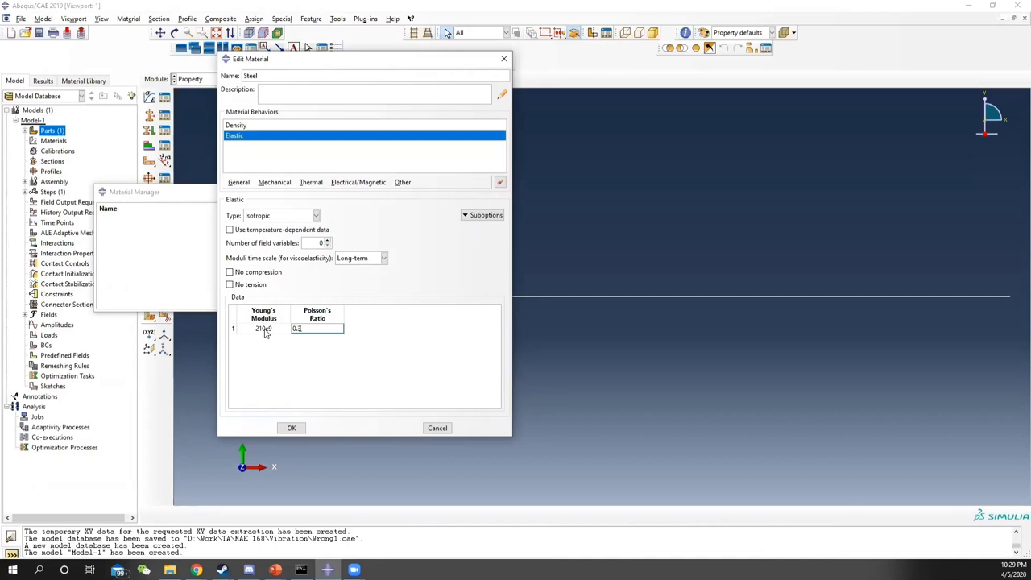
{"action": "type", "text": "0.3"}
{"action": "left_click", "coordinate": [292, 428]}
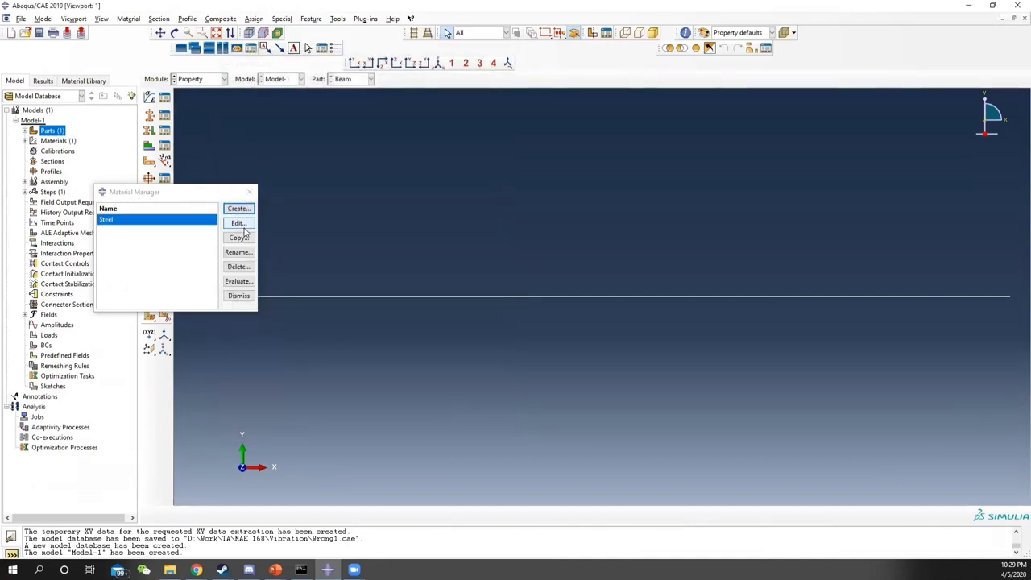
Start a new beam-category section named Beam_sect
{"action": "left_click", "coordinate": [250, 191]}
{"action": "left_click", "coordinate": [165, 126]}
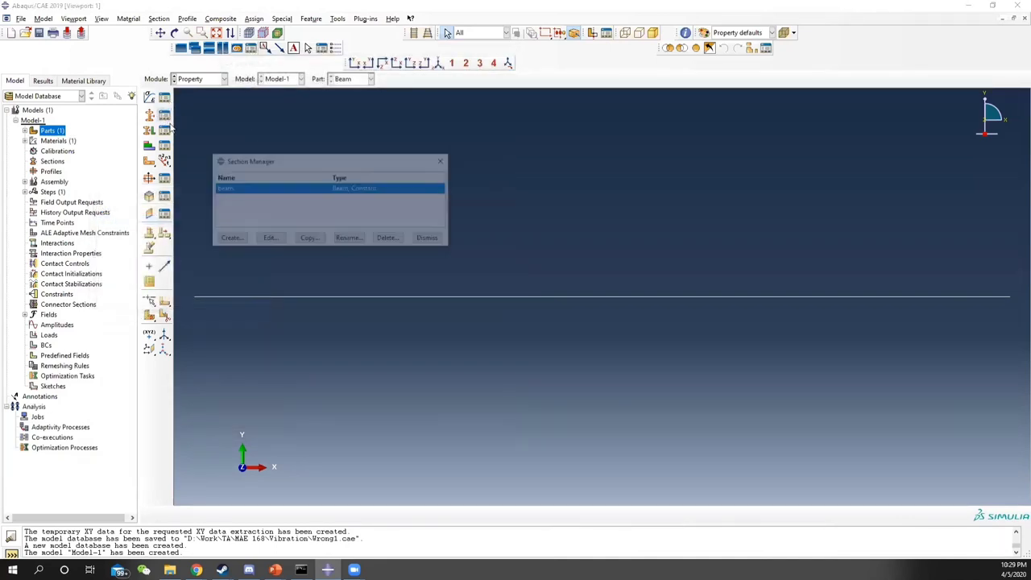
{"action": "left_click", "coordinate": [230, 240]}
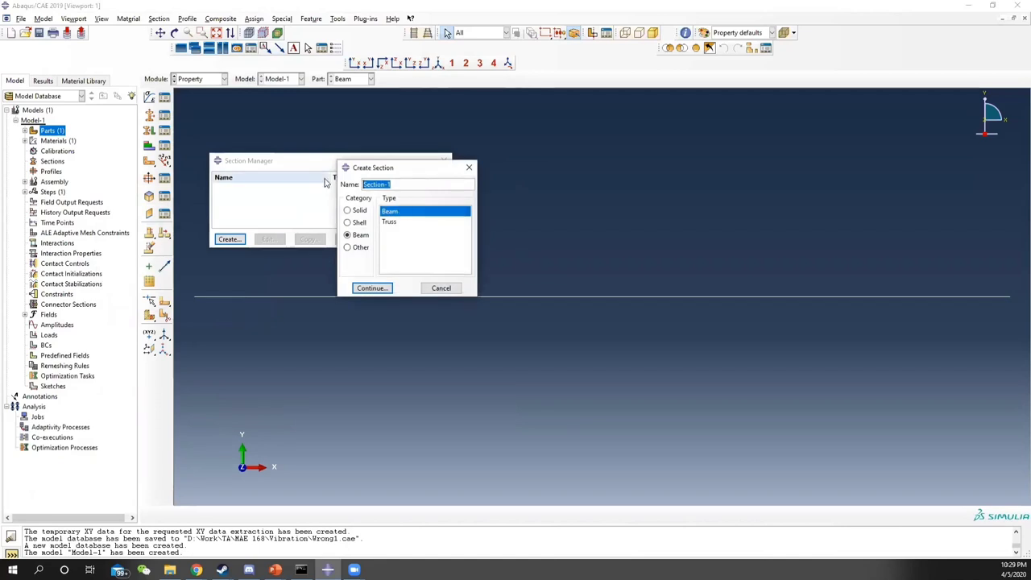
{"action": "type", "text": "Beam_sect"}
{"action": "left_click", "coordinate": [372, 287]}
Give Beam_sect a 0.1 × 0.1 rectangular profile, Steel, and Poisson's ratio 0.3
{"action": "left_click", "coordinate": [393, 196]}
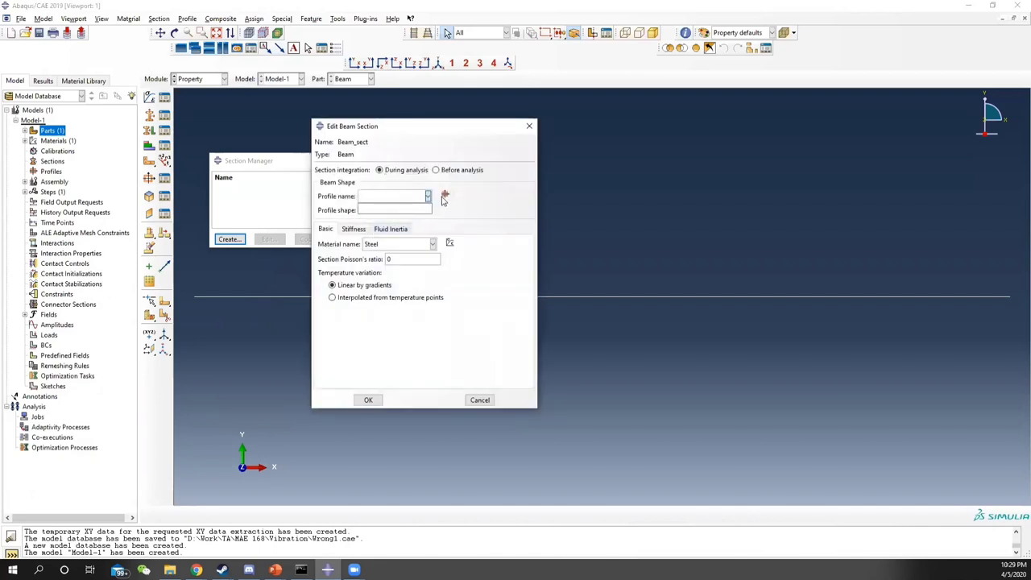
{"action": "left_click", "coordinate": [445, 194]}
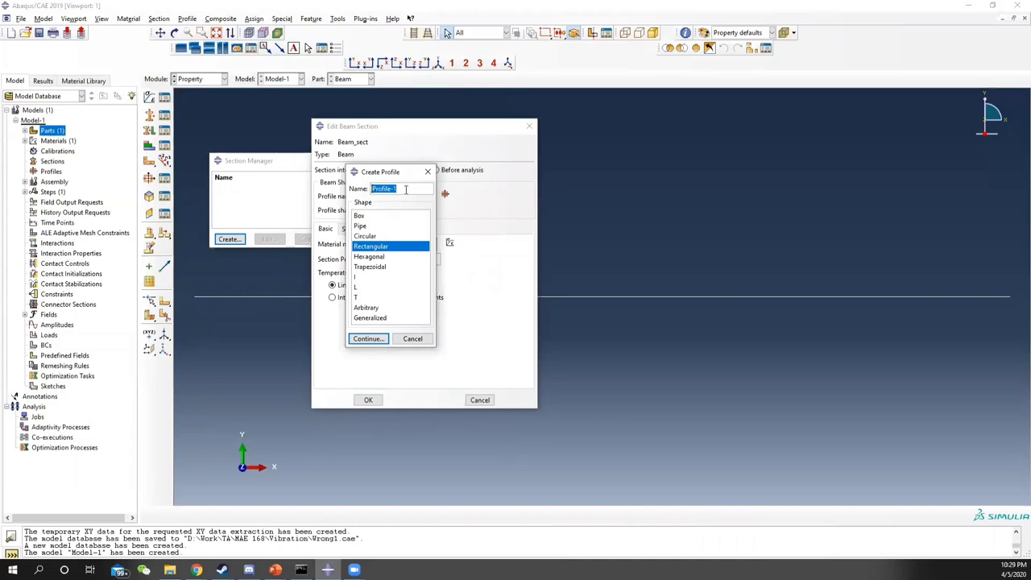
{"action": "left_click", "coordinate": [368, 338]}
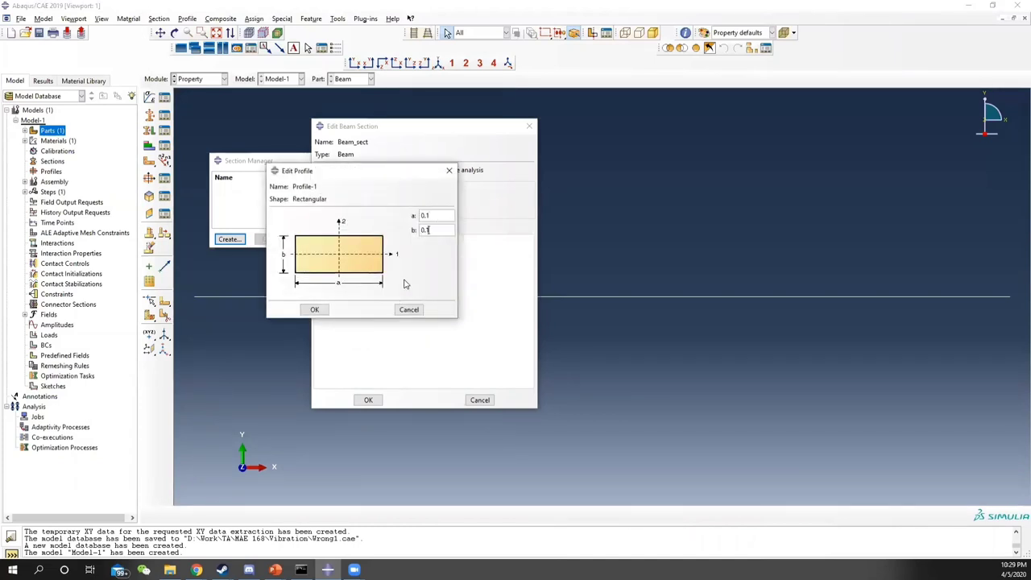
{"action": "left_click", "coordinate": [314, 309]}
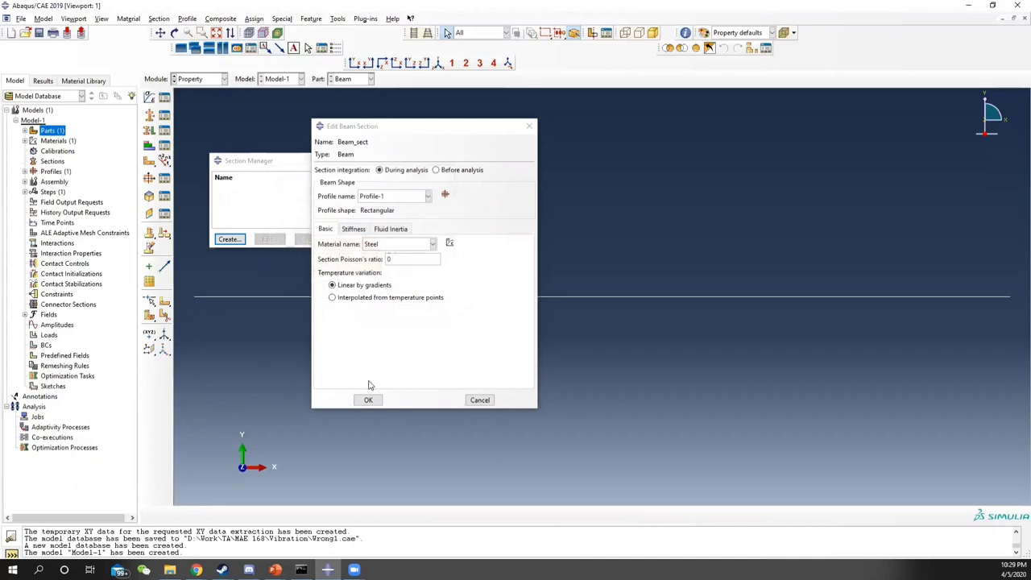
{"action": "left_click", "coordinate": [399, 259]}
{"action": "key", "text": "BackSpace"}
{"action": "key", "text": "BackSpace"}
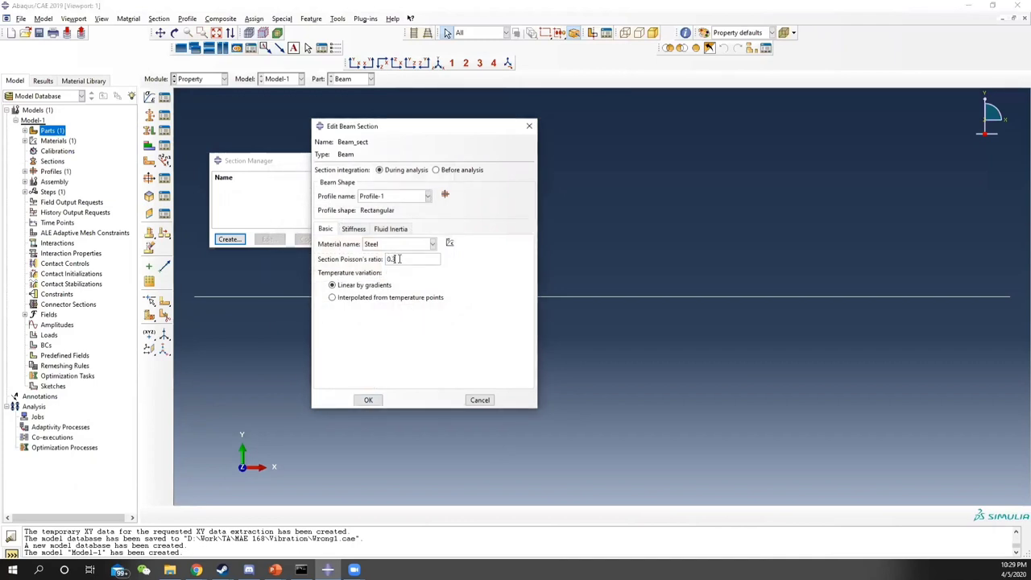
{"action": "left_click", "coordinate": [370, 400]}
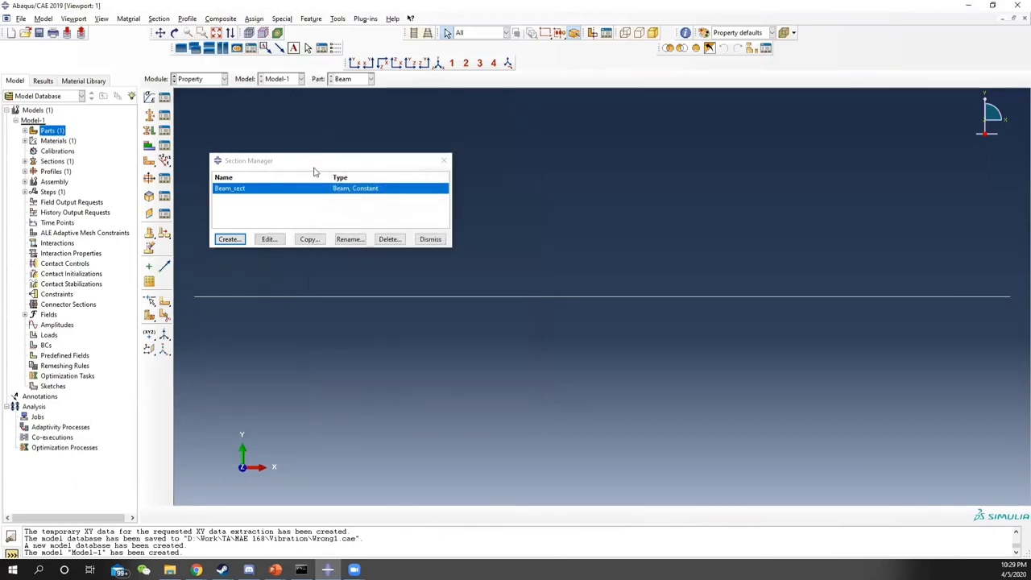
Assign the Beam_sect section to the beam line
{"action": "left_click", "coordinate": [446, 160]}
{"action": "left_click", "coordinate": [149, 131]}
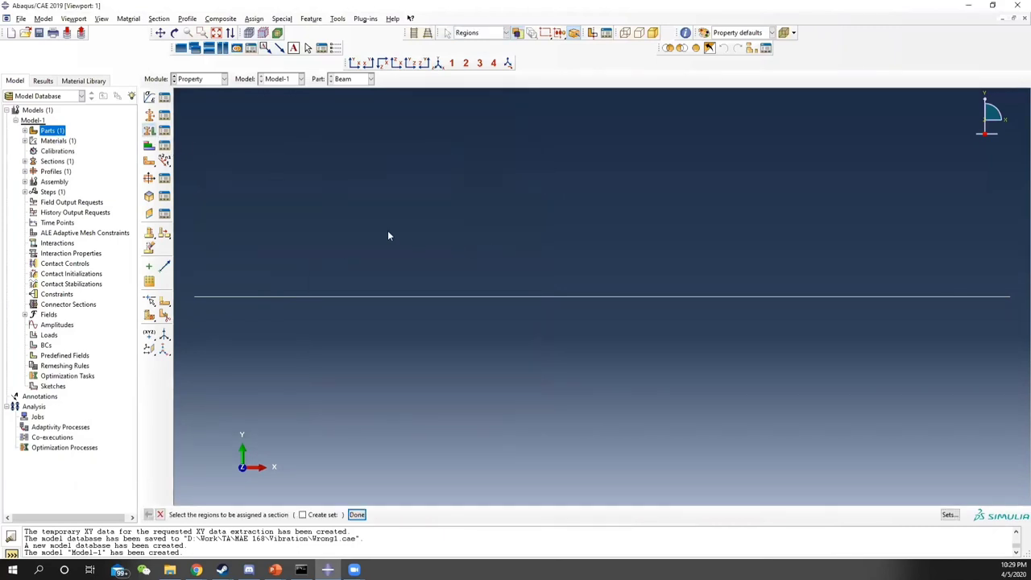
{"action": "left_click", "coordinate": [395, 297]}
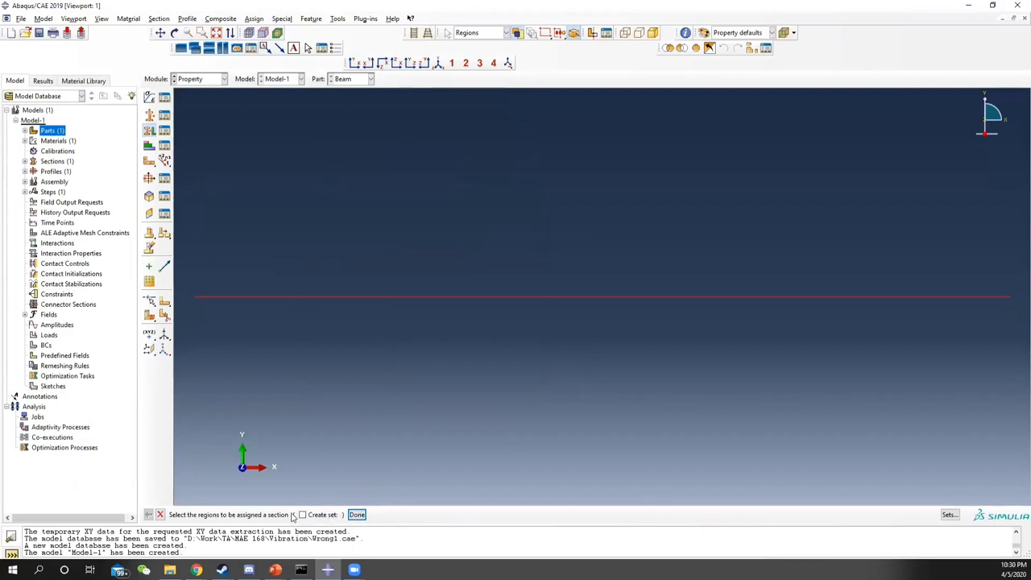
{"action": "left_click", "coordinate": [358, 514]}
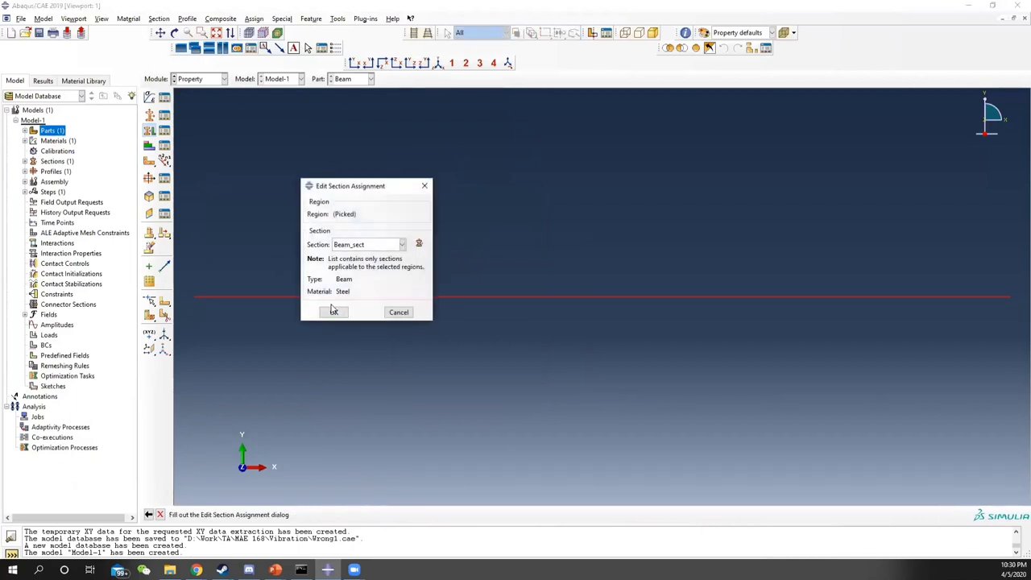
{"action": "left_click", "coordinate": [334, 309]}
Give the beam the default 0.0,0.0,-1.0 n1 cross-section orientation
{"action": "left_click", "coordinate": [164, 159]}
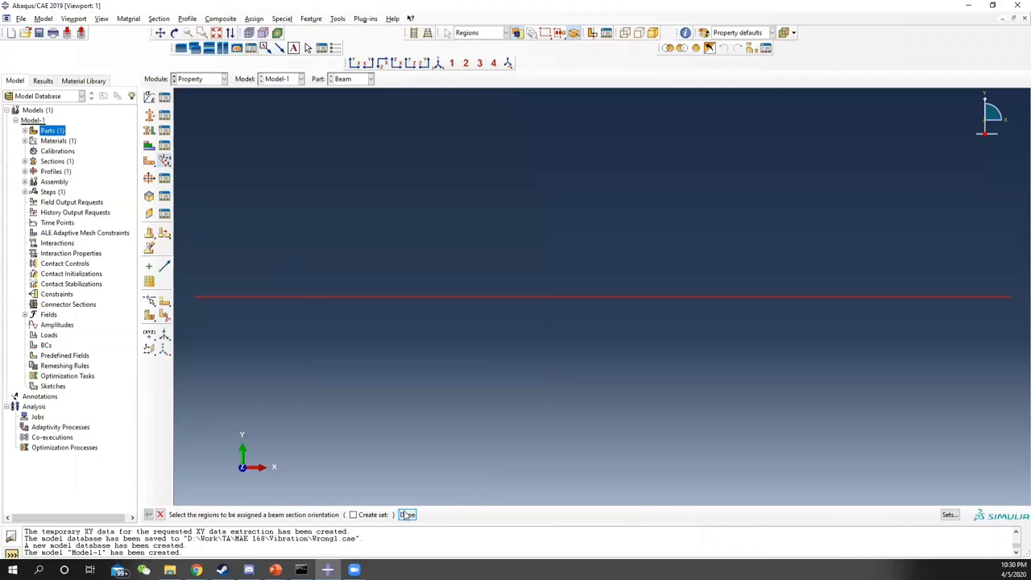
{"action": "left_click", "coordinate": [408, 514]}
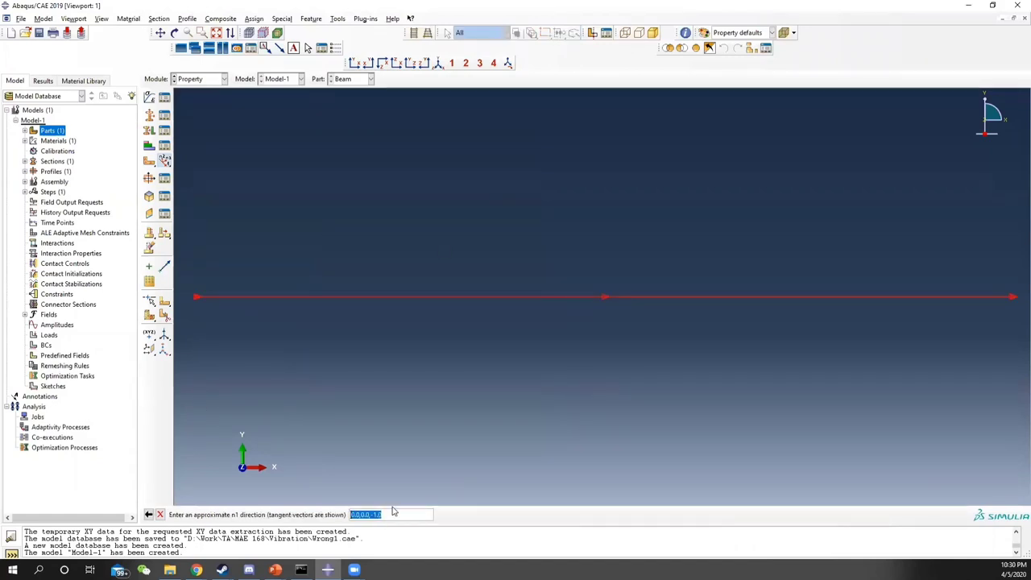
{"action": "key", "text": "Return"}
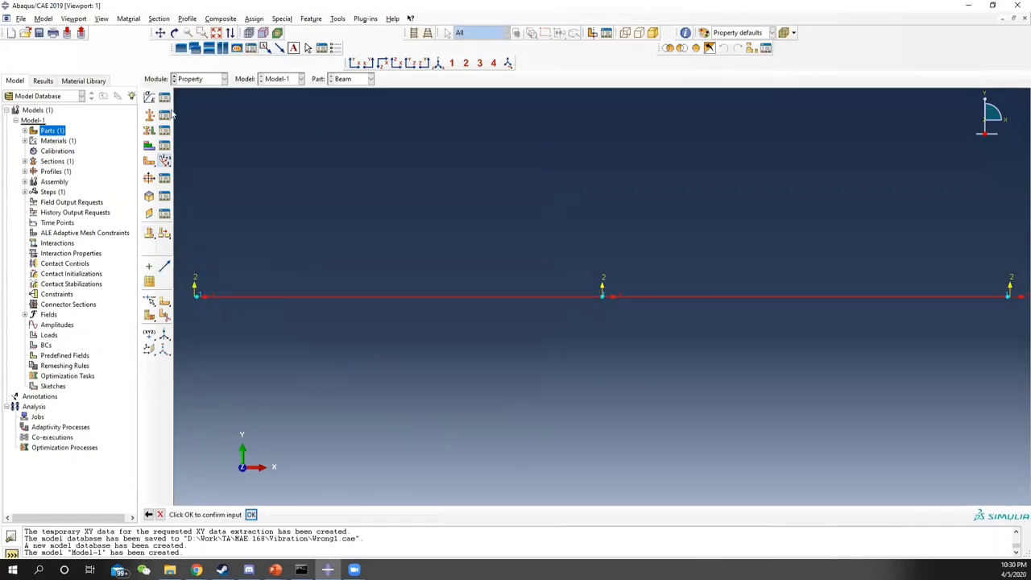
{"action": "left_click", "coordinate": [198, 79]}
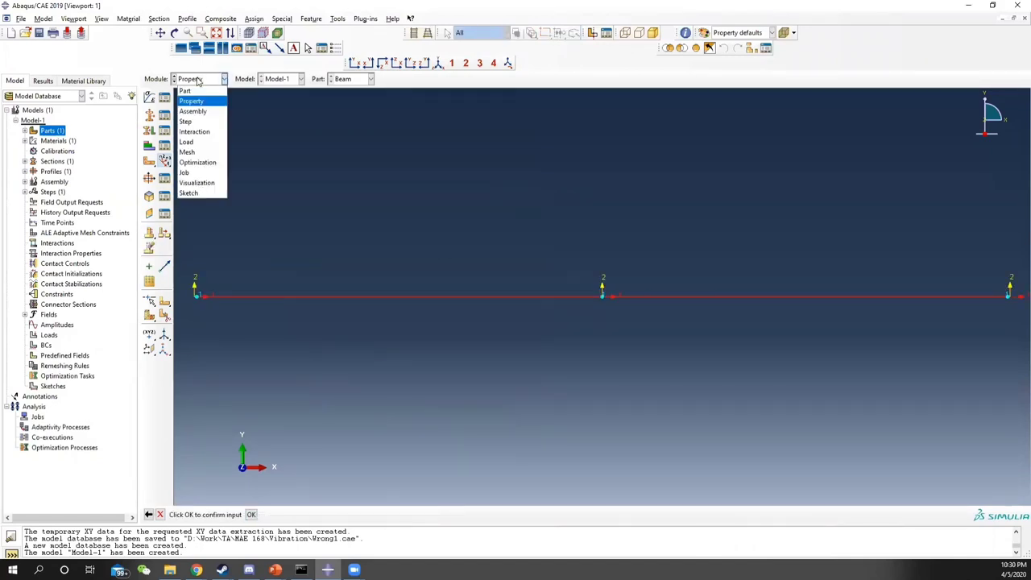
In the Step module, start a new step named Modal_analysis
{"action": "left_click", "coordinate": [191, 121]}
{"action": "left_click", "coordinate": [164, 97]}
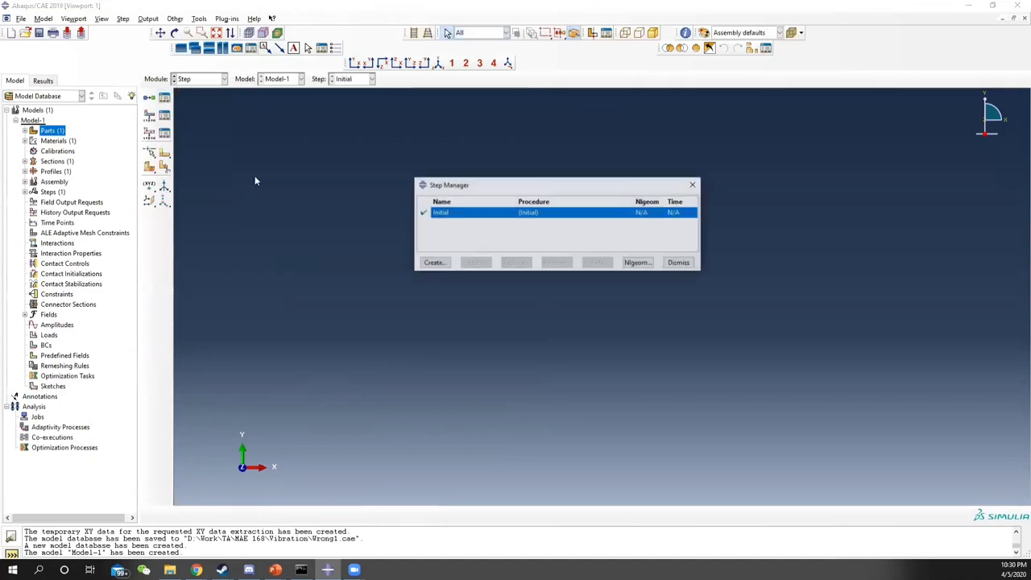
{"action": "left_click", "coordinate": [435, 263]}
{"action": "left_click", "coordinate": [464, 182]}
{"action": "left_click_drag", "start_coordinate": [464, 182], "coordinate": [383, 170]}
{"action": "type", "text": "Mo"}
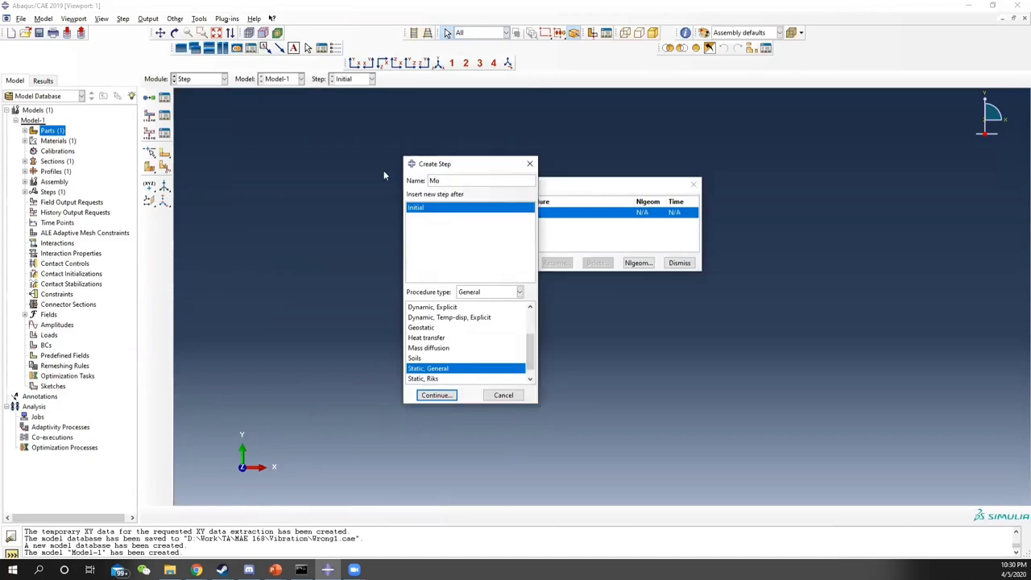
{"action": "type", "text": "dal_analysis"}
Make it a Linear perturbation Frequency step extracting 10 eigenvalues
{"action": "left_click", "coordinate": [491, 295]}
{"action": "left_click", "coordinate": [487, 313]}
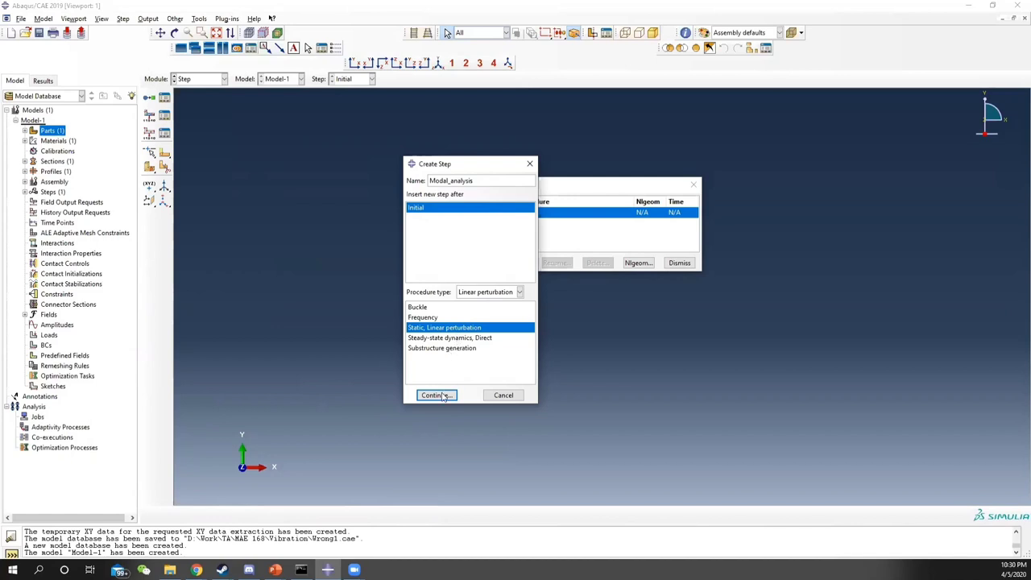
{"action": "left_click", "coordinate": [429, 321]}
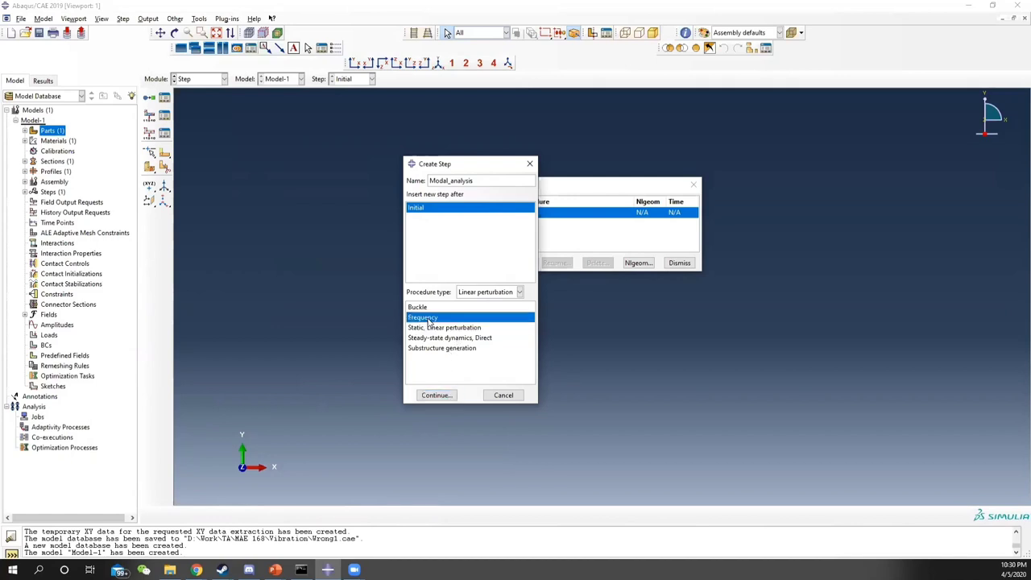
{"action": "left_click", "coordinate": [436, 395]}
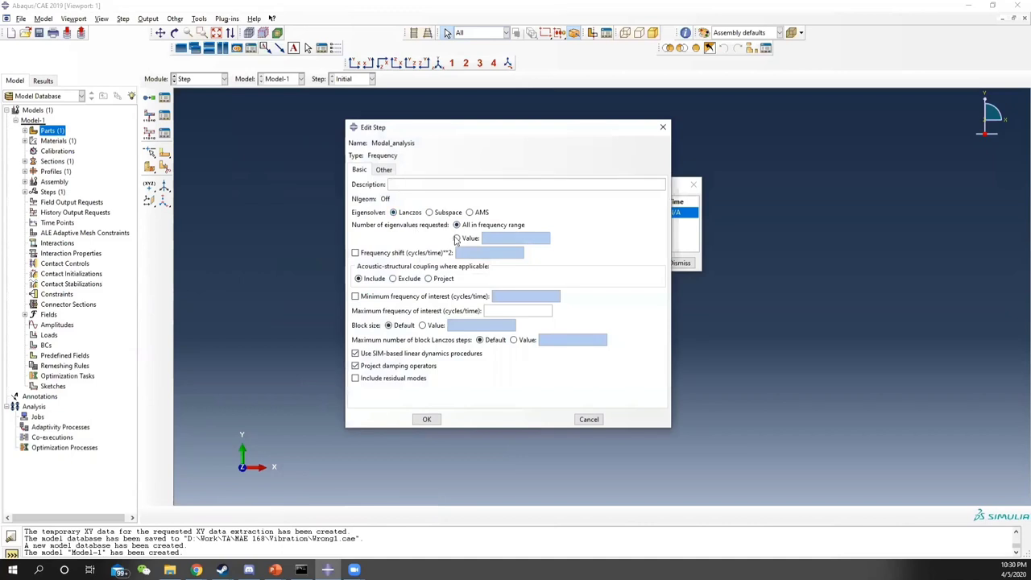
{"action": "left_click", "coordinate": [466, 238]}
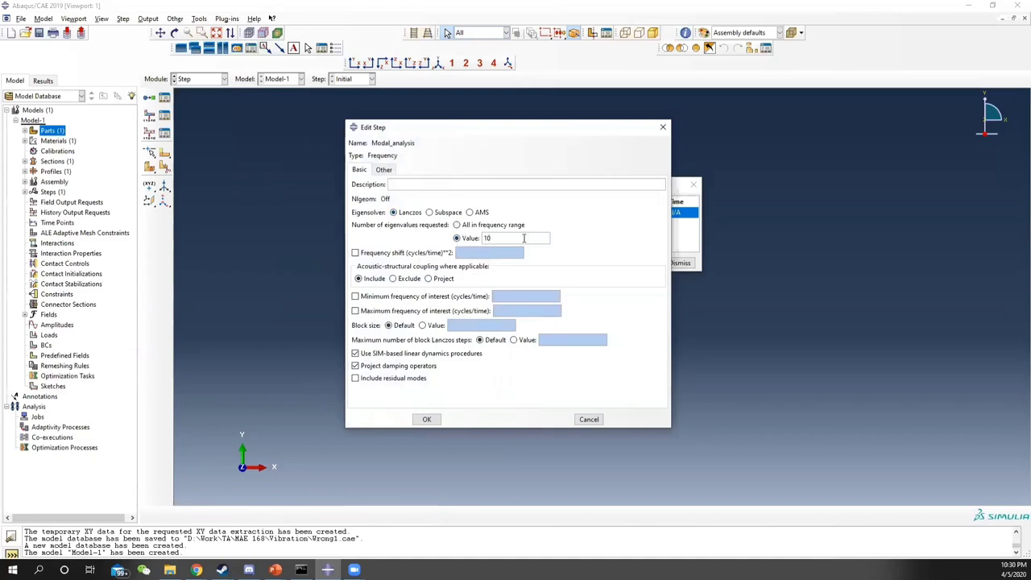
{"action": "left_click", "coordinate": [427, 419]}
Create Random response step RVR spanning 20–2000 Hz with 30 points and bias 1
{"action": "left_click", "coordinate": [434, 264]}
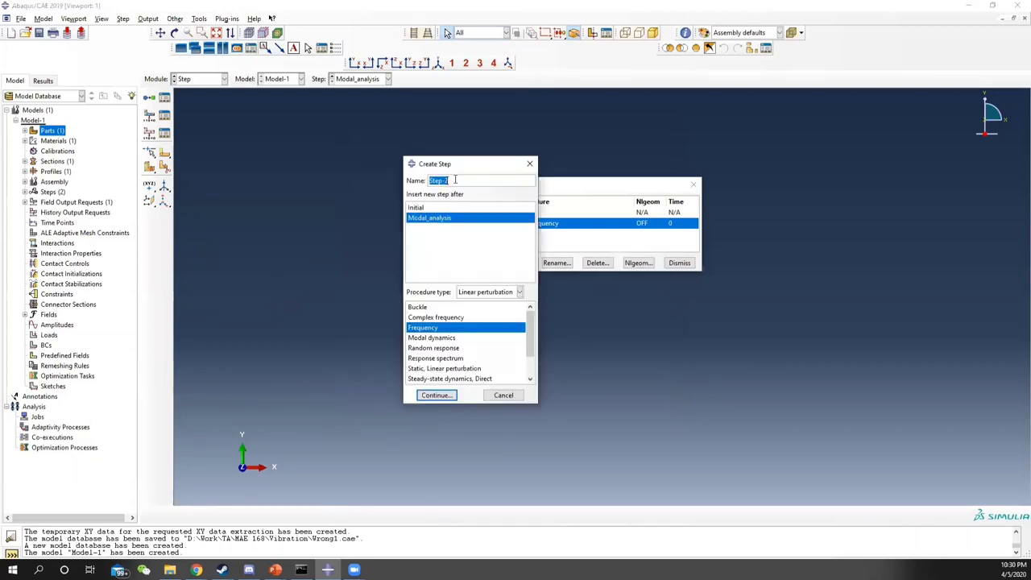
{"action": "type", "text": "F"}
{"action": "left_click", "coordinate": [438, 349]}
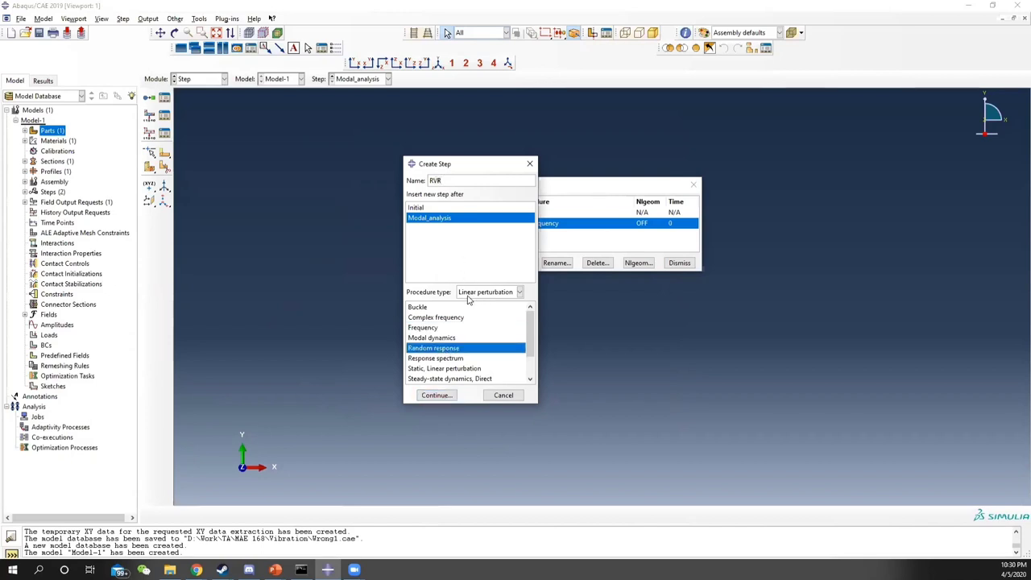
{"action": "left_click", "coordinate": [436, 395]}
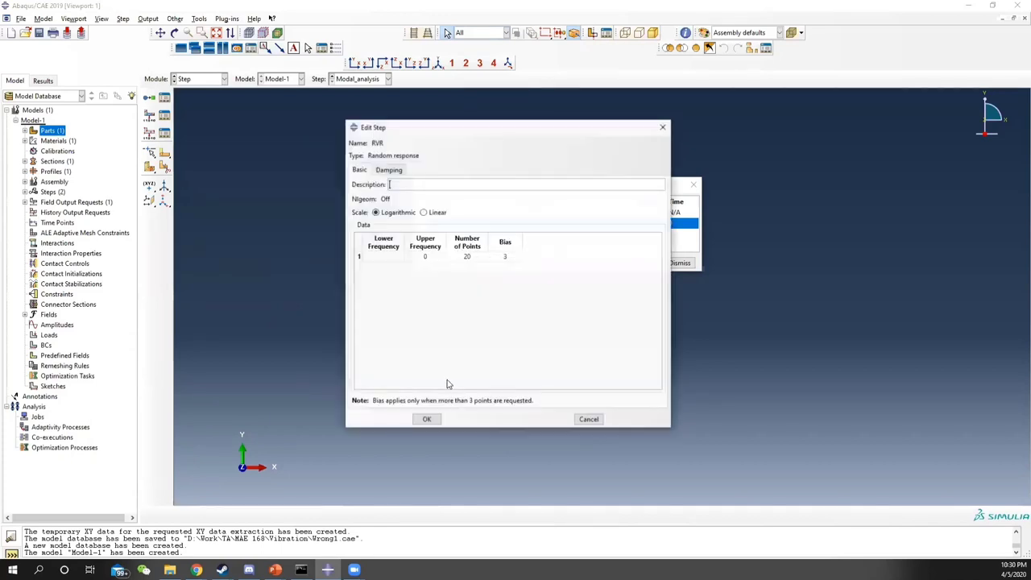
{"action": "left_click", "coordinate": [393, 256]}
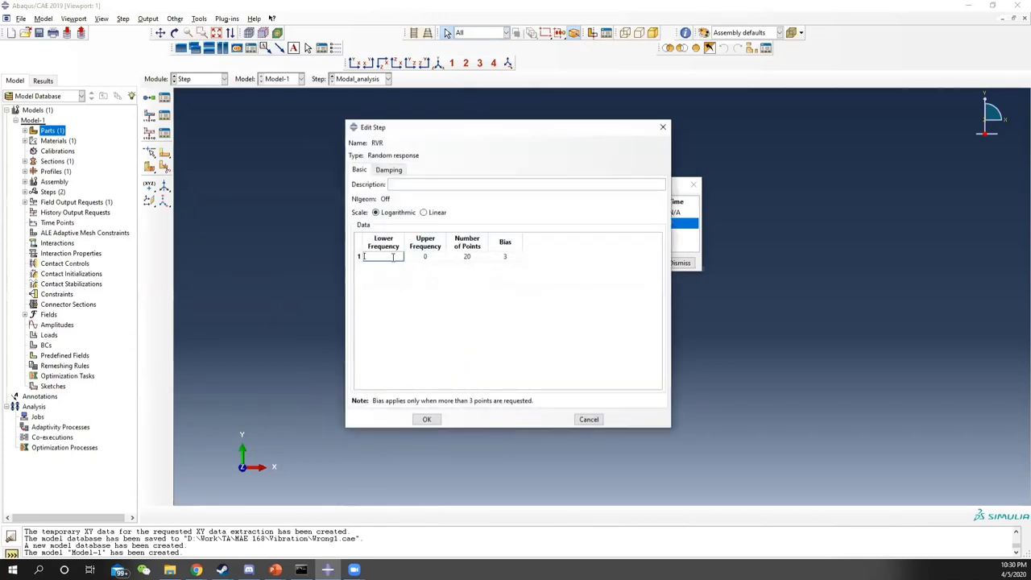
{"action": "key", "text": "Tab"}
{"action": "type", "text": "20"}
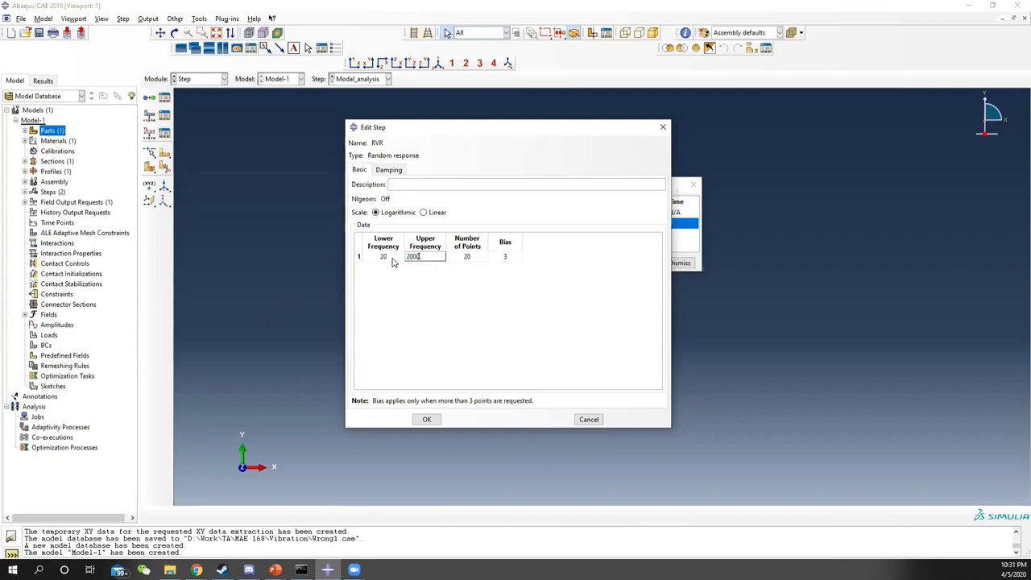
{"action": "left_click", "coordinate": [484, 258]}
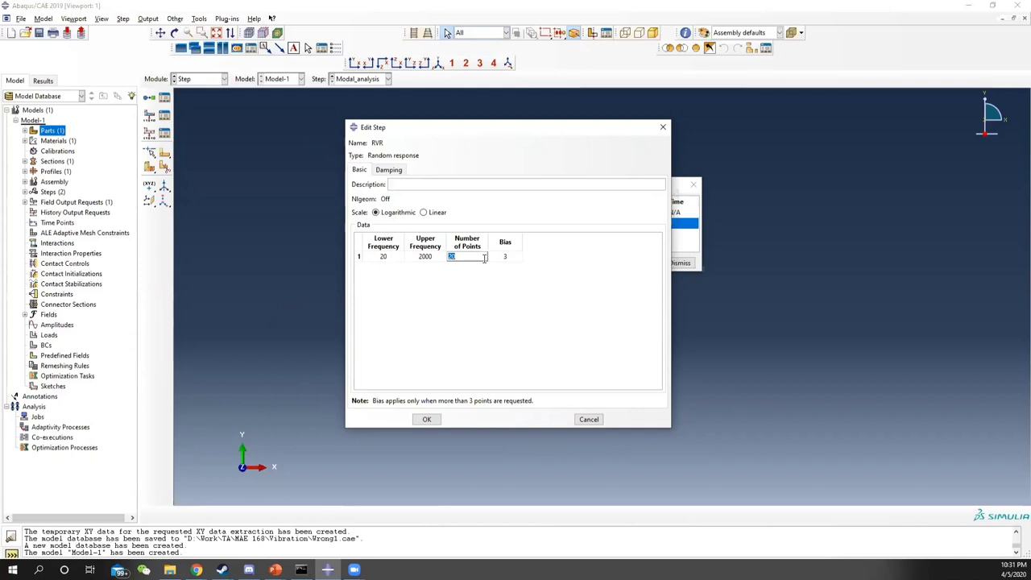
{"action": "type", "text": "30"}
{"action": "left_click", "coordinate": [513, 256]}
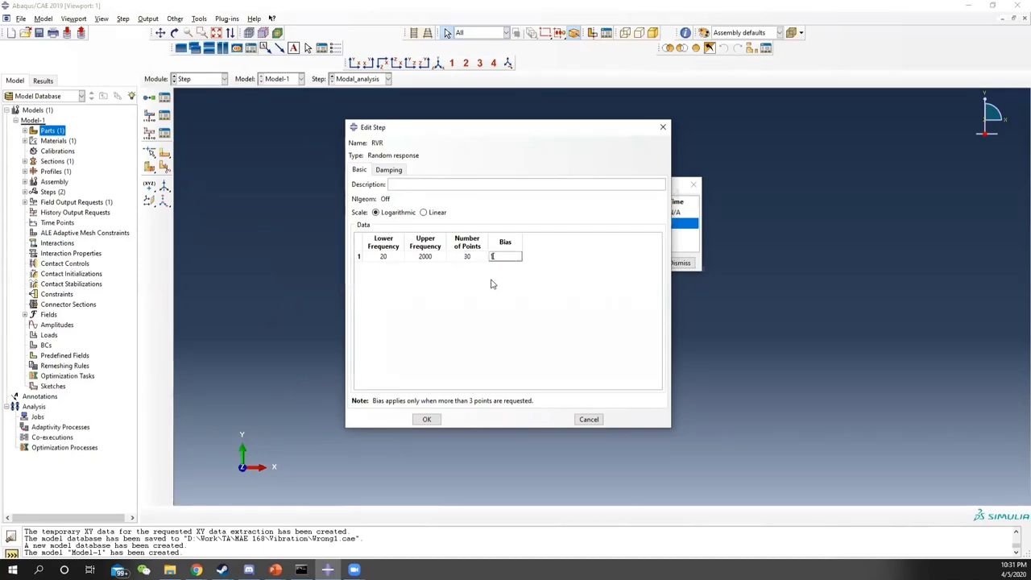
{"action": "key", "text": "Return"}
Apply structural damping of 0.1 to modes 1–10 and confirm the RVR step
{"action": "left_click", "coordinate": [389, 170]}
{"action": "left_click", "coordinate": [369, 172]}
{"action": "left_click", "coordinate": [395, 171]}
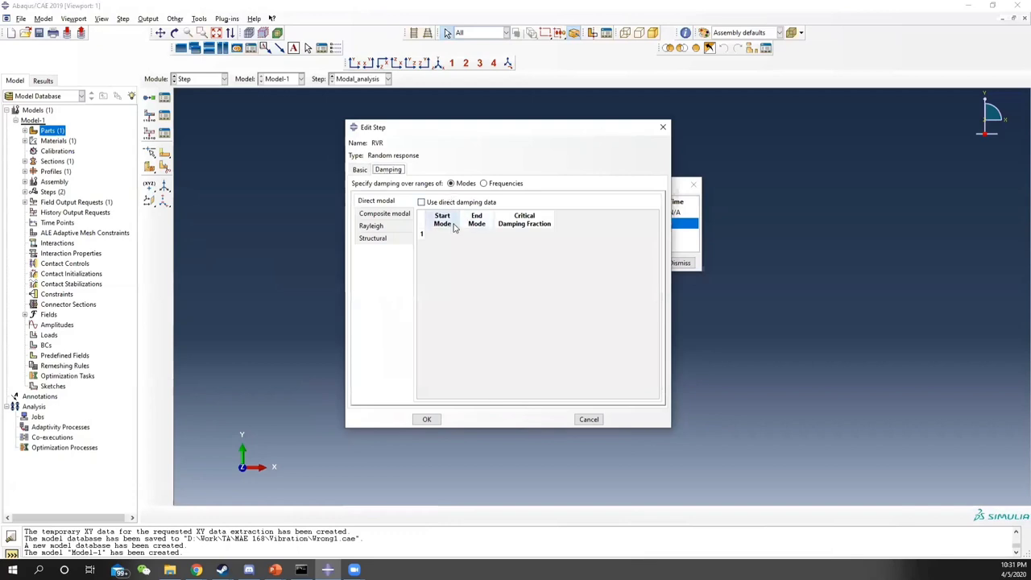
{"action": "left_click", "coordinate": [373, 238]}
{"action": "left_click", "coordinate": [421, 202]}
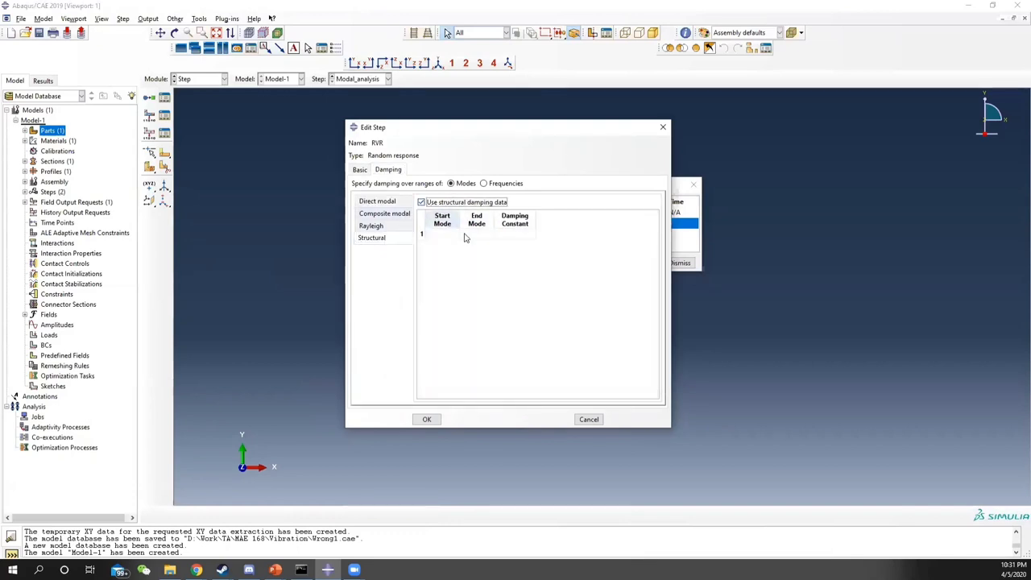
{"action": "left_click", "coordinate": [456, 234]}
{"action": "type", "text": "1"}
{"action": "left_click", "coordinate": [477, 234]}
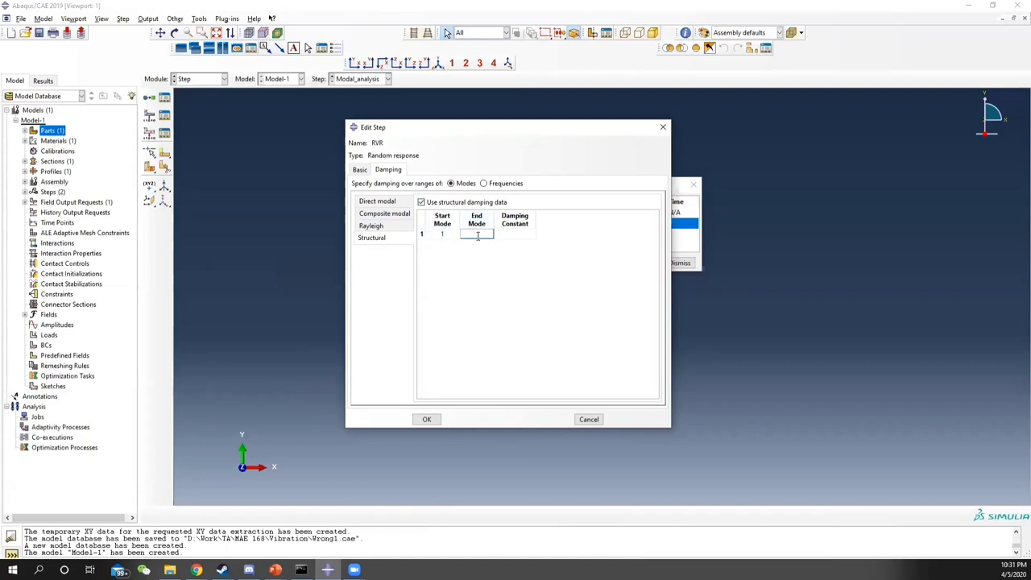
{"action": "left_click", "coordinate": [528, 233]}
{"action": "type", "text": "0.1"}
{"action": "key", "text": "Return"}
{"action": "left_click", "coordinate": [427, 419]}
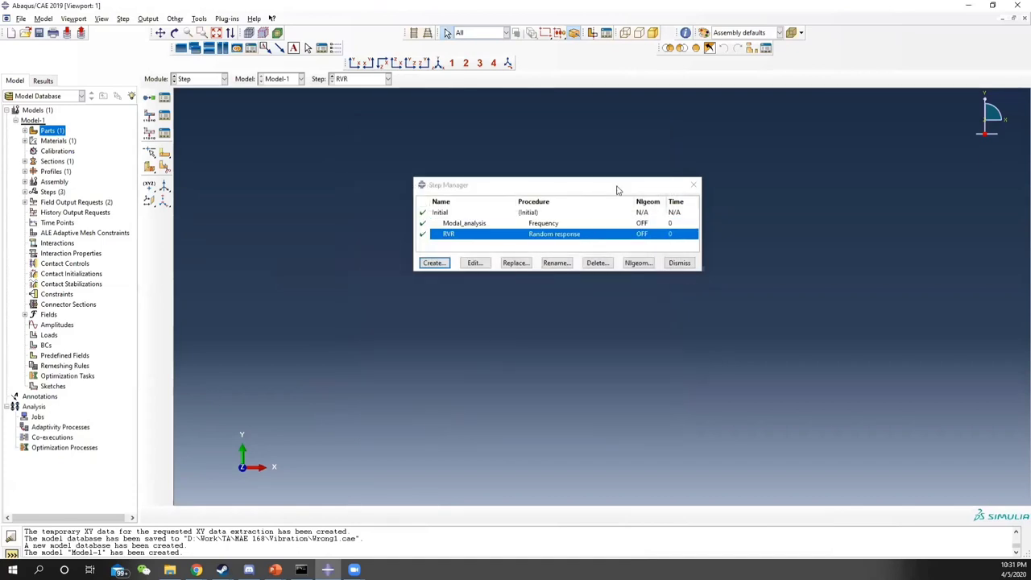
Make field output request F-Output-1 for Modal_analysis record all stress variables
{"action": "left_click", "coordinate": [697, 186]}
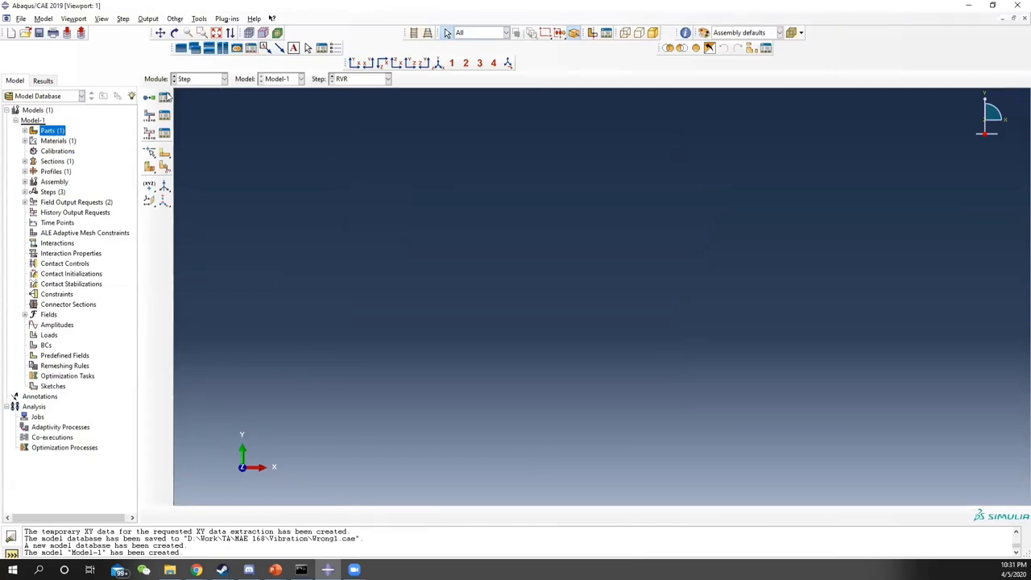
{"action": "left_click", "coordinate": [191, 81]}
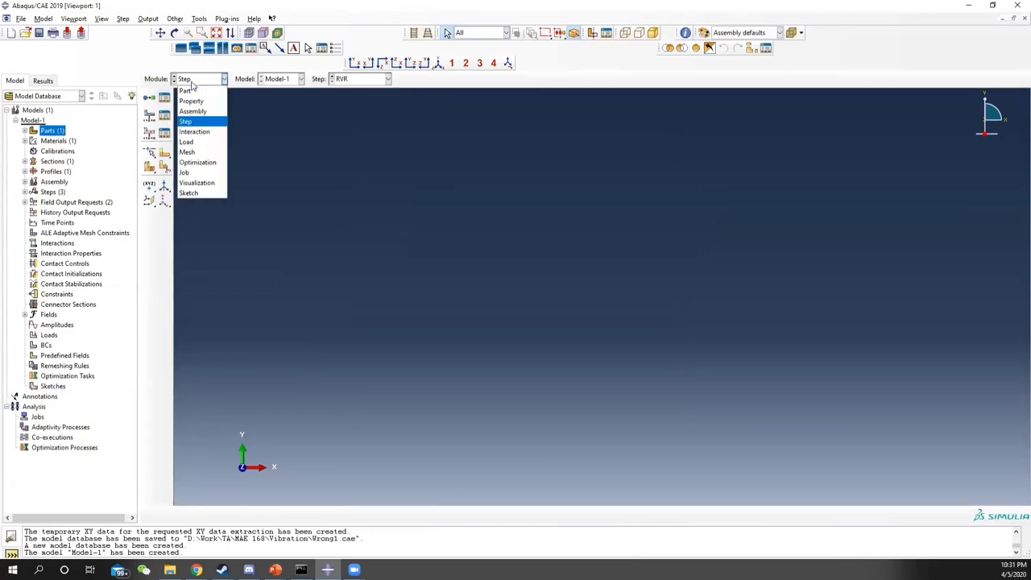
{"action": "left_click", "coordinate": [409, 185]}
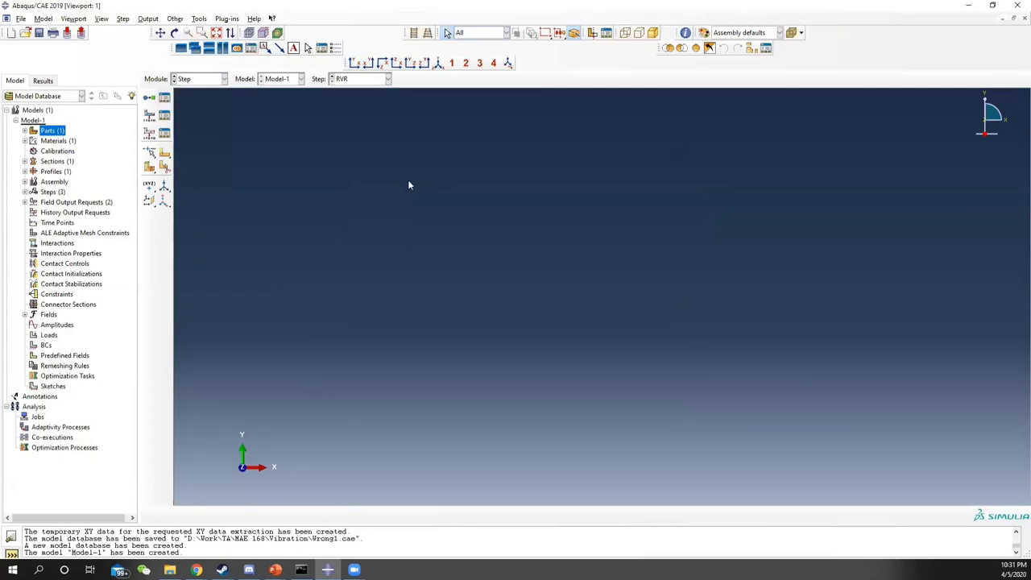
{"action": "left_click", "coordinate": [164, 116]}
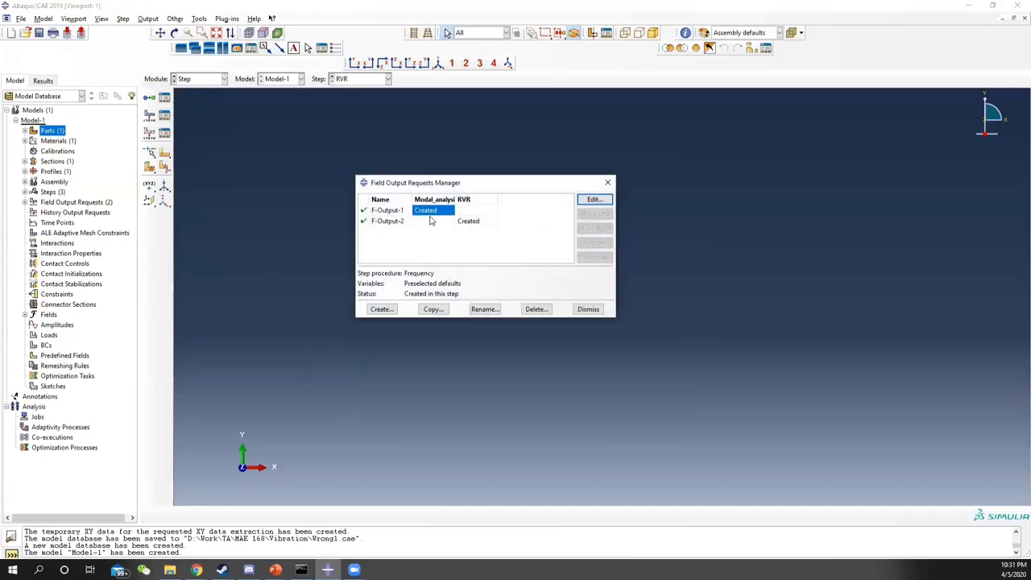
{"action": "left_click", "coordinate": [596, 202]}
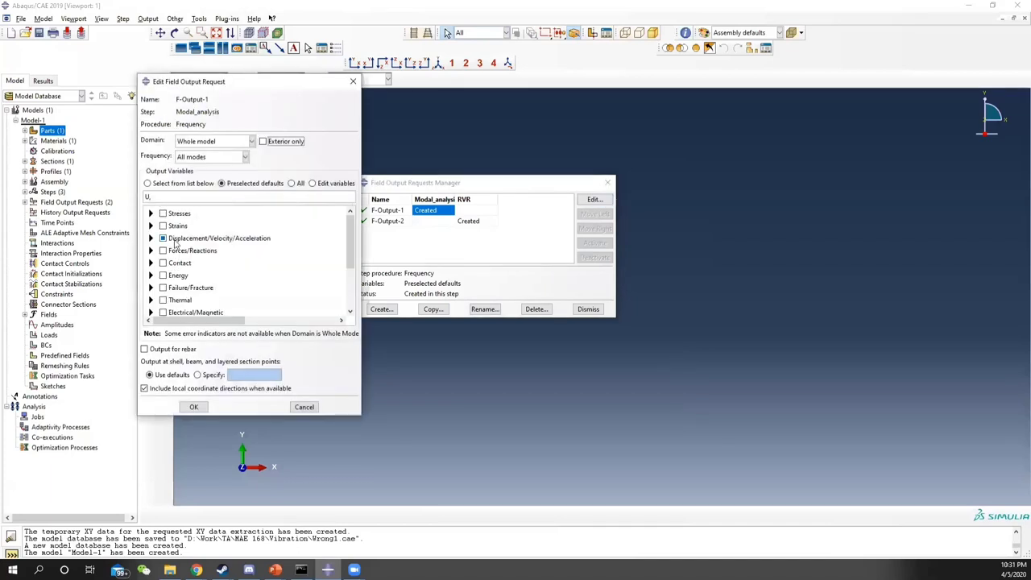
{"action": "left_click", "coordinate": [151, 213]}
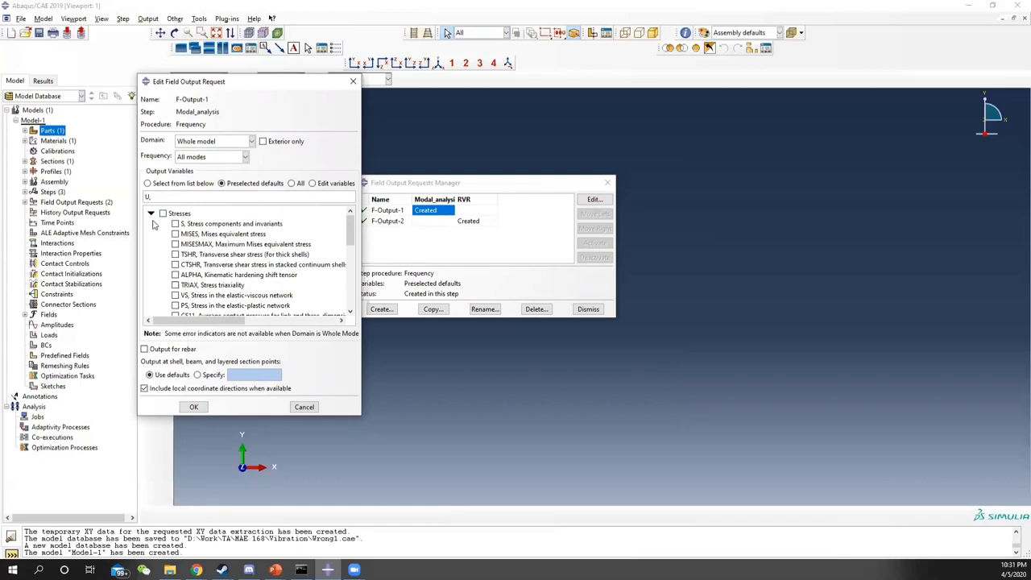
{"action": "left_click", "coordinate": [151, 214]}
{"action": "left_click", "coordinate": [163, 213]}
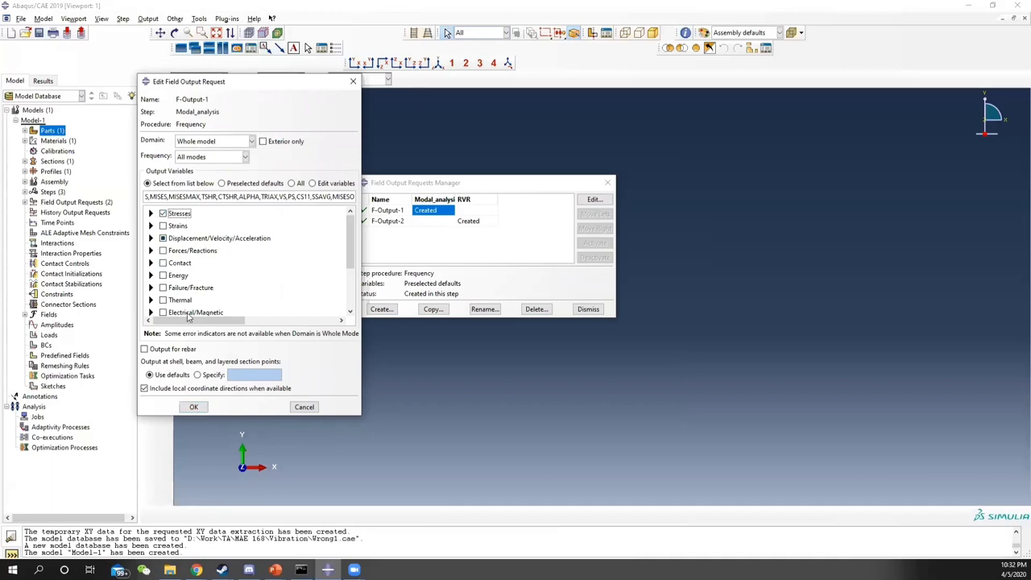
{"action": "left_click", "coordinate": [193, 407]}
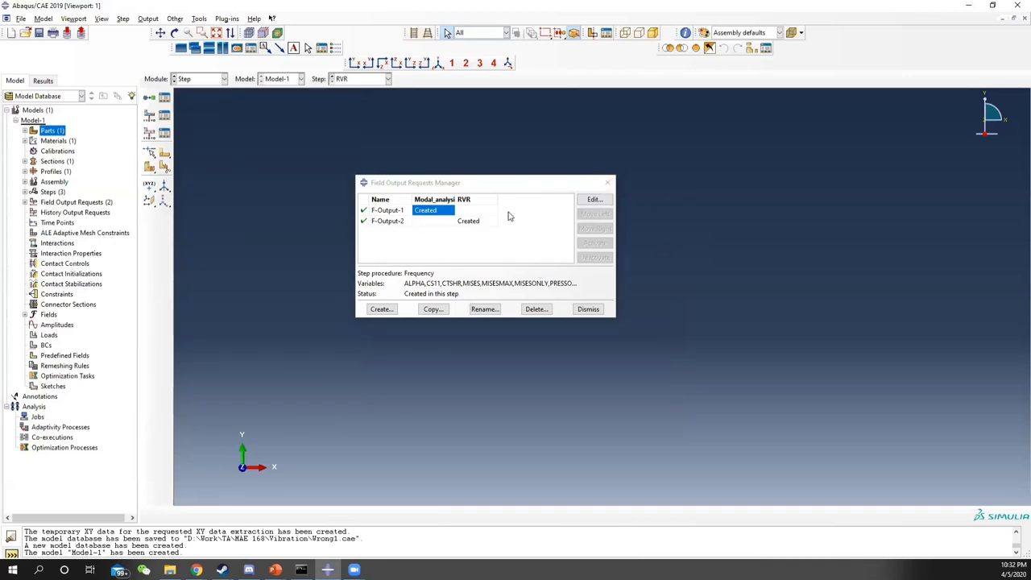
Review RVR request F-Output-2 (A, LE, S, U, V) unchanged and close the manager
{"action": "left_click", "coordinate": [481, 222]}
{"action": "left_click", "coordinate": [593, 200]}
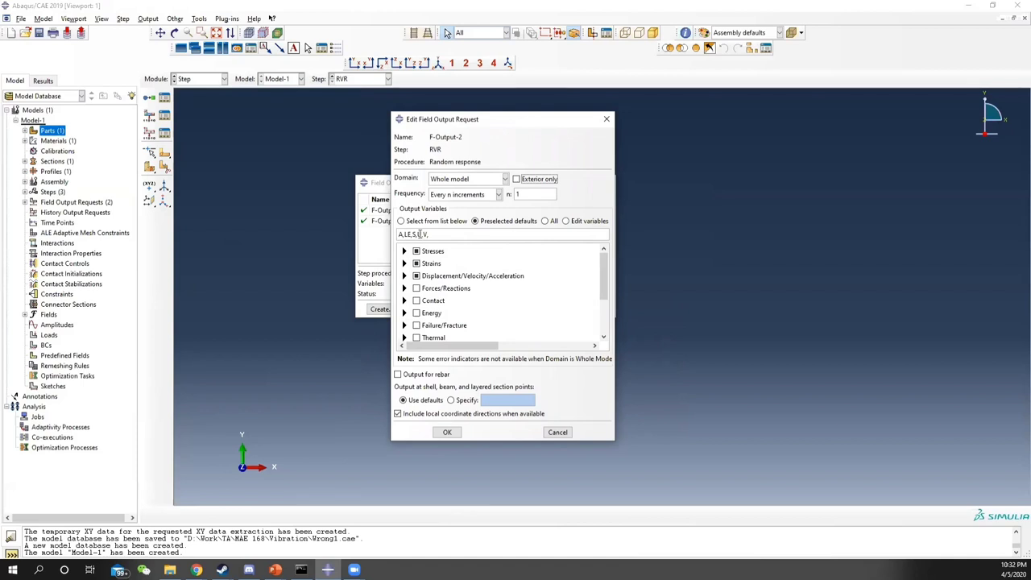
{"action": "left_click", "coordinate": [447, 434]}
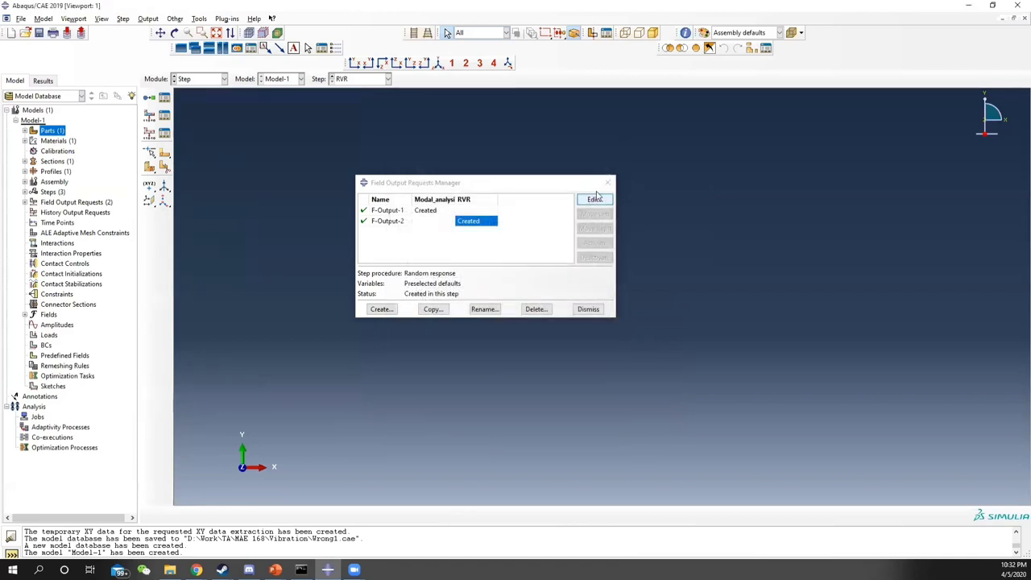
{"action": "left_click", "coordinate": [605, 182]}
{"action": "left_click", "coordinate": [193, 78]}
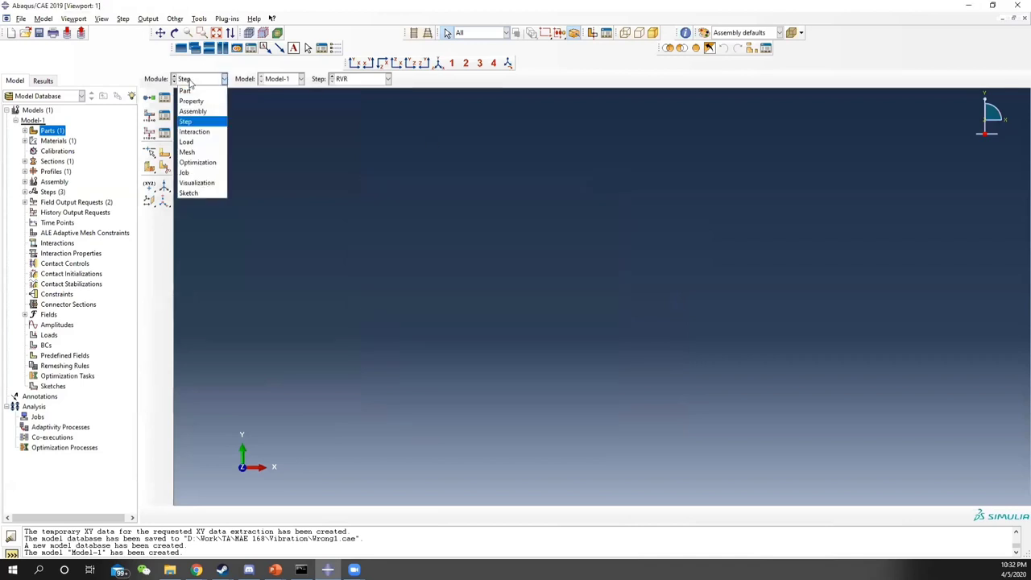
In the Assembly module, add an independent instance of the Beam part
{"action": "left_click", "coordinate": [192, 141]}
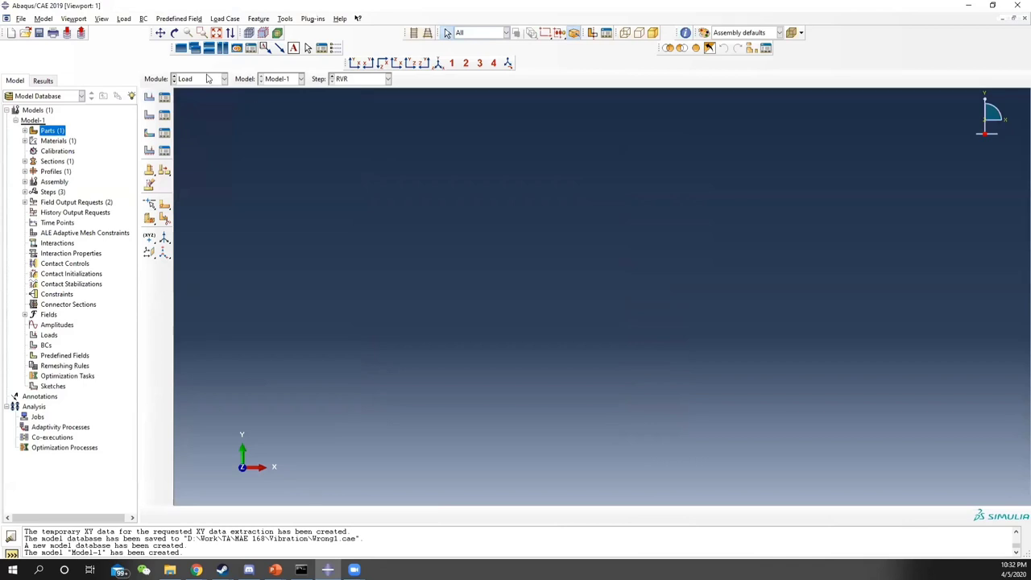
{"action": "left_click", "coordinate": [210, 78]}
{"action": "left_click", "coordinate": [203, 108]}
{"action": "left_click", "coordinate": [150, 98]}
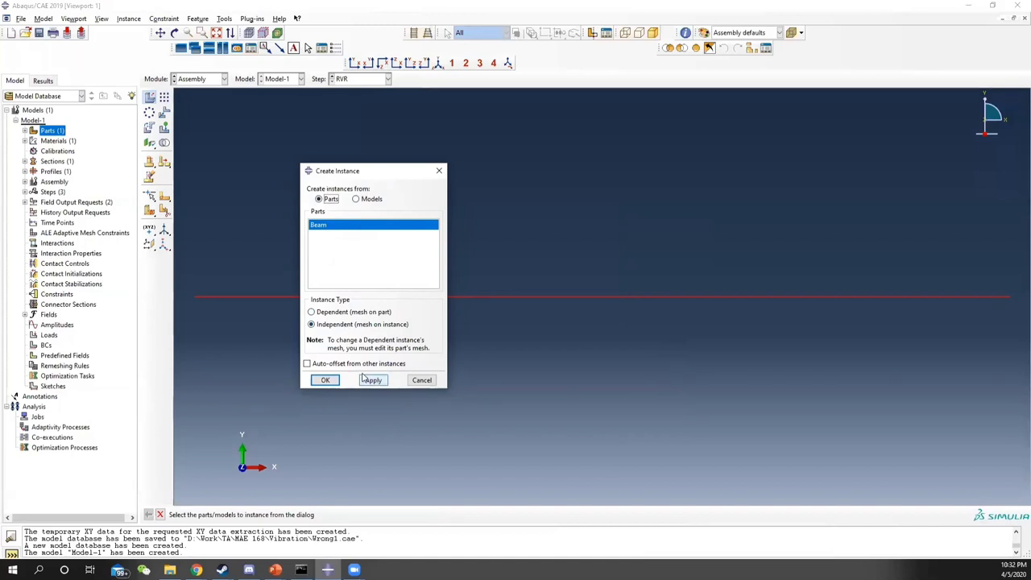
{"action": "left_click", "coordinate": [327, 380]}
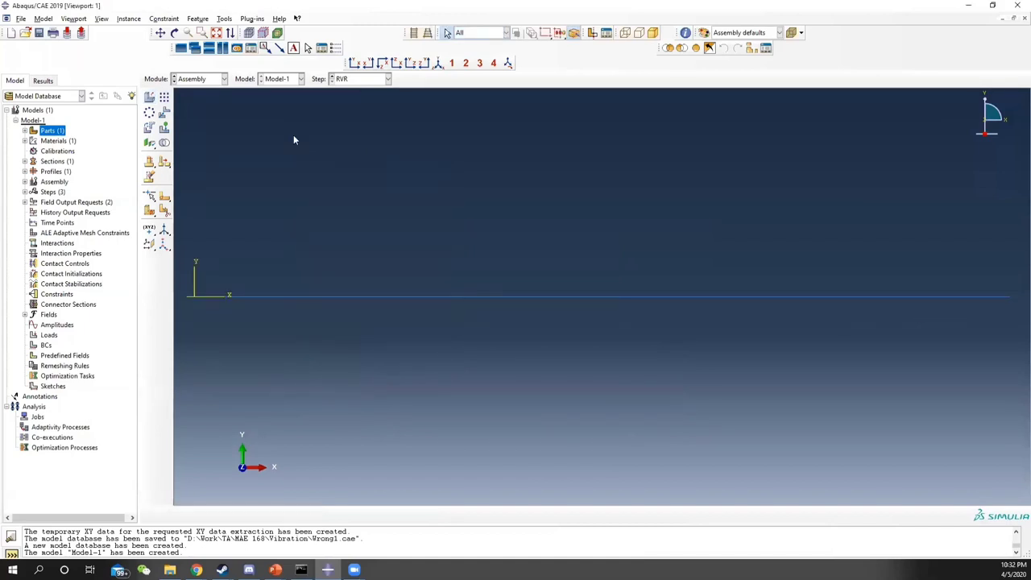
{"action": "left_click", "coordinate": [193, 81]}
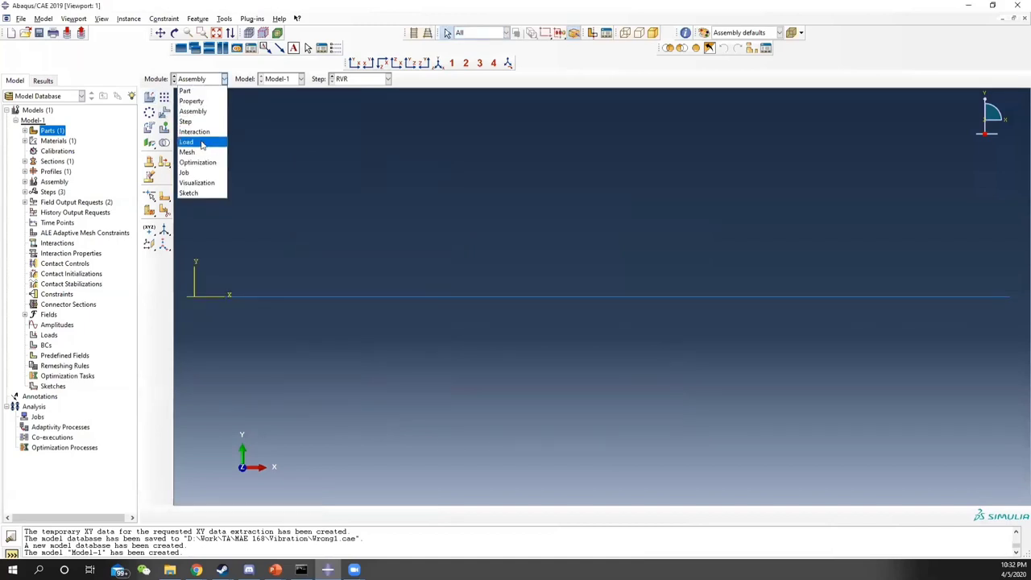
In the Load module, create encastre BC-1 in the Initial step on the beam's origin vertex
{"action": "left_click", "coordinate": [194, 141]}
{"action": "left_click", "coordinate": [162, 97]}
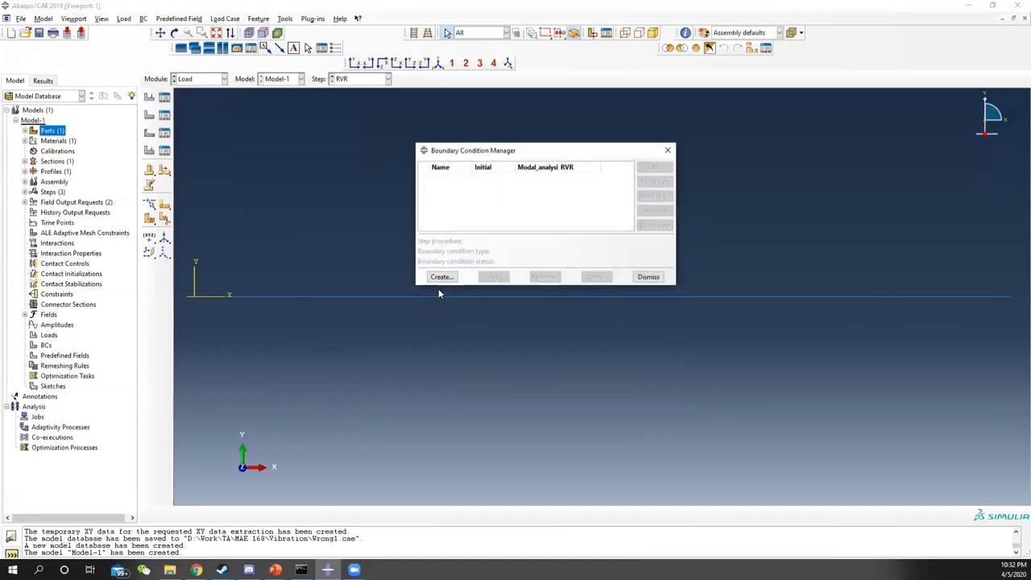
{"action": "left_click", "coordinate": [440, 277]}
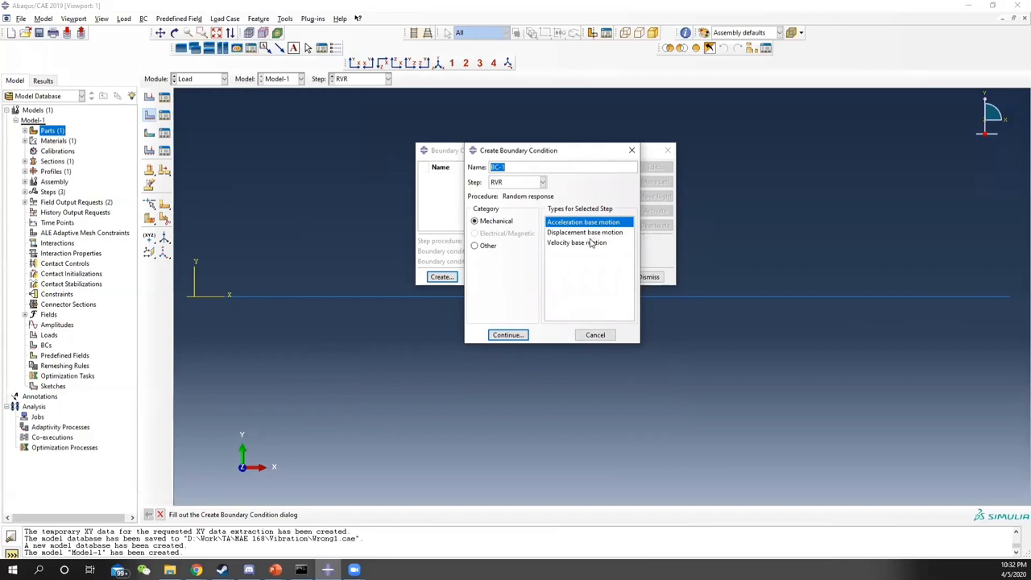
{"action": "left_click", "coordinate": [542, 183]}
{"action": "left_click", "coordinate": [515, 195]}
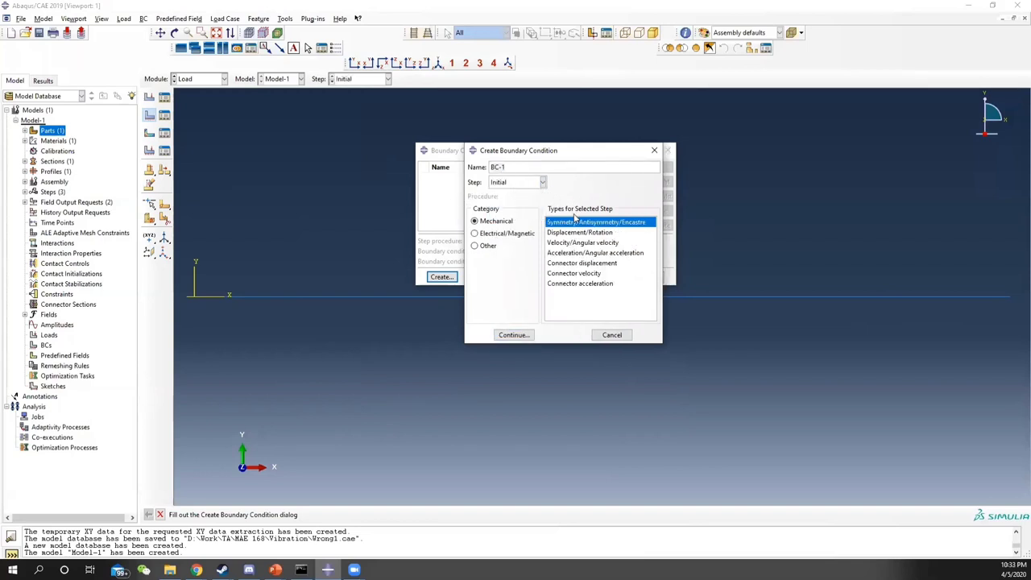
{"action": "left_click", "coordinate": [513, 335]}
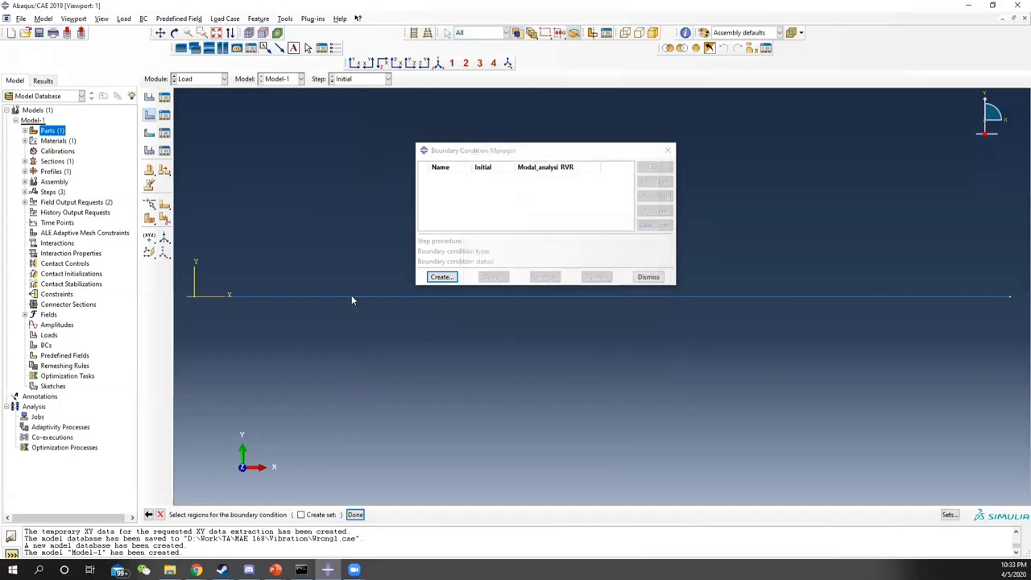
{"action": "left_click", "coordinate": [196, 300]}
{"action": "left_click", "coordinate": [356, 514]}
{"action": "left_click", "coordinate": [304, 331]}
{"action": "left_click", "coordinate": [331, 348]}
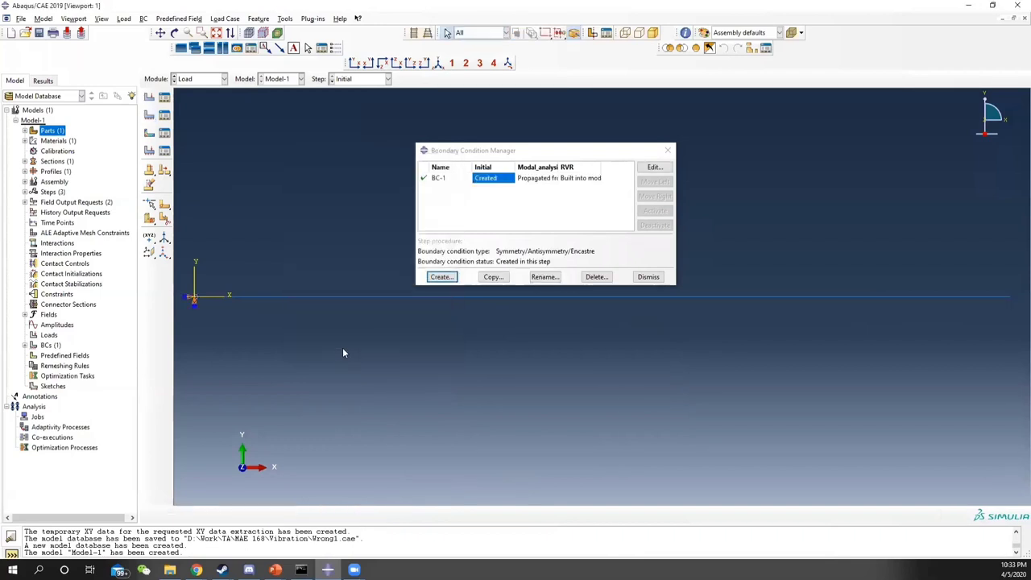
Create acceleration base motion BC-2 in the RVR step acting along U2
{"action": "left_click", "coordinate": [442, 277]}
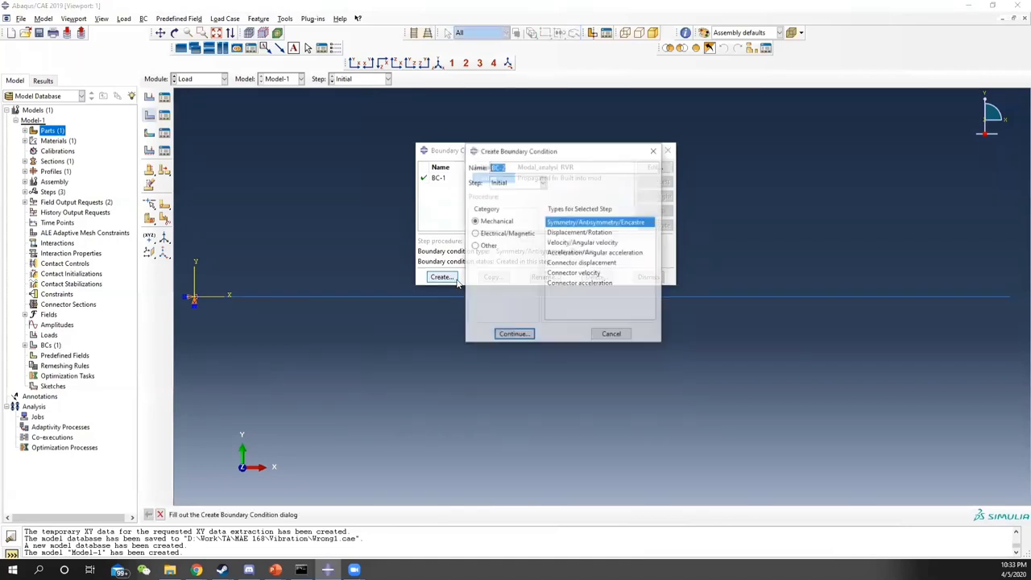
{"action": "left_click", "coordinate": [498, 183]}
{"action": "left_click", "coordinate": [499, 214]}
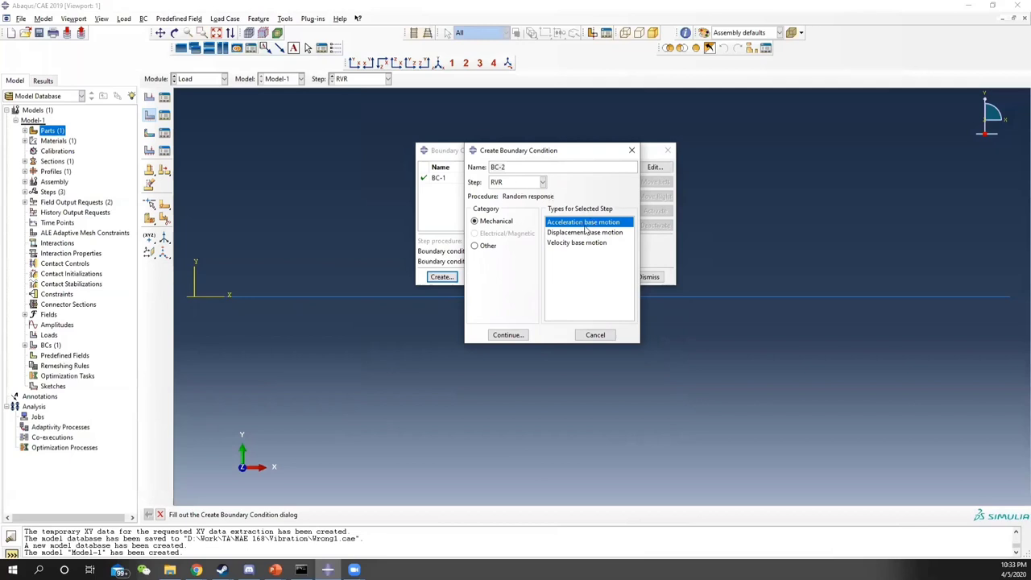
{"action": "left_click", "coordinate": [507, 335]}
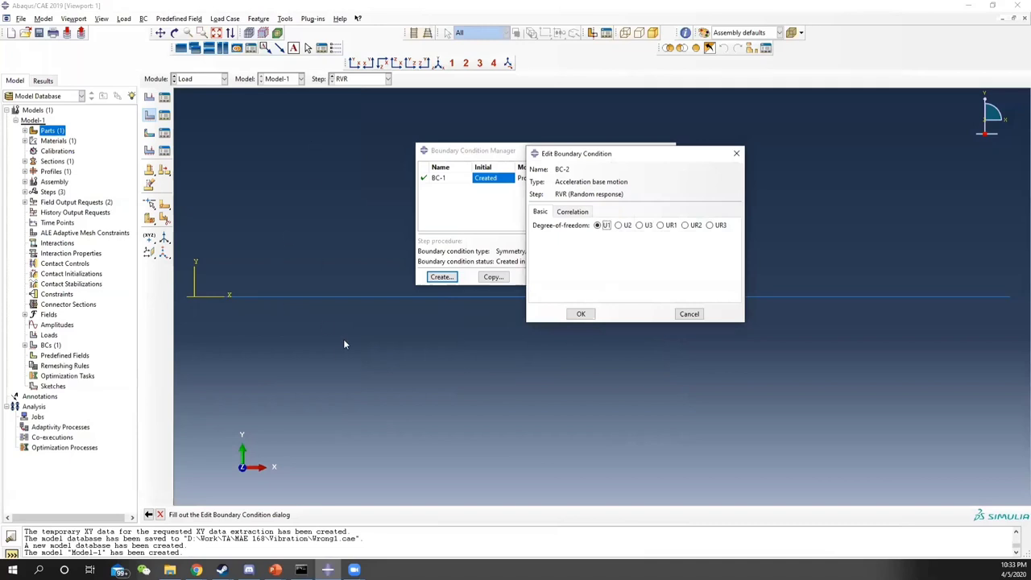
{"action": "left_click", "coordinate": [618, 225]}
Specify an Uncorrelated correlation approach and begin editing the PSD entry
{"action": "left_click", "coordinate": [573, 211]}
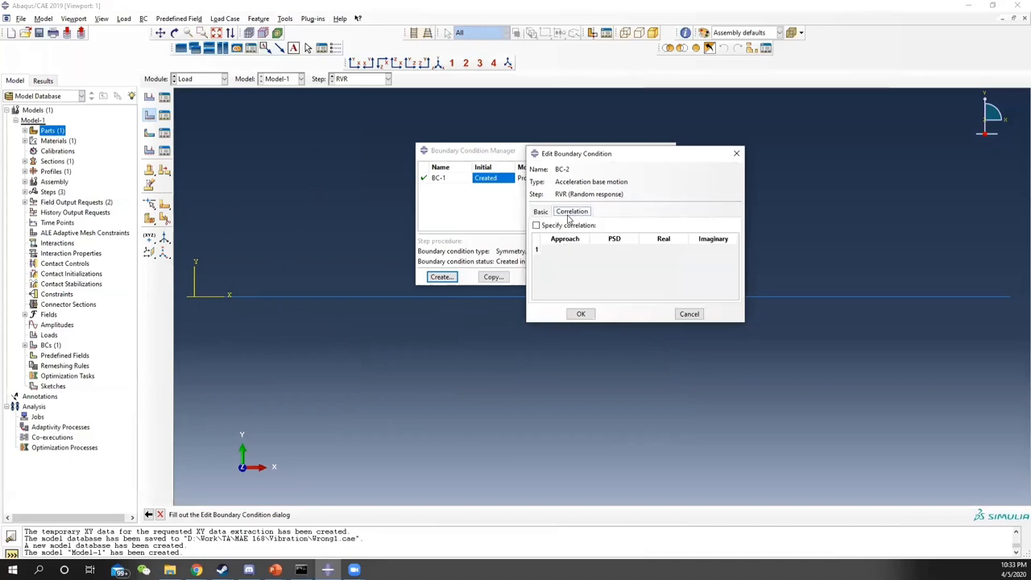
{"action": "left_click", "coordinate": [537, 226]}
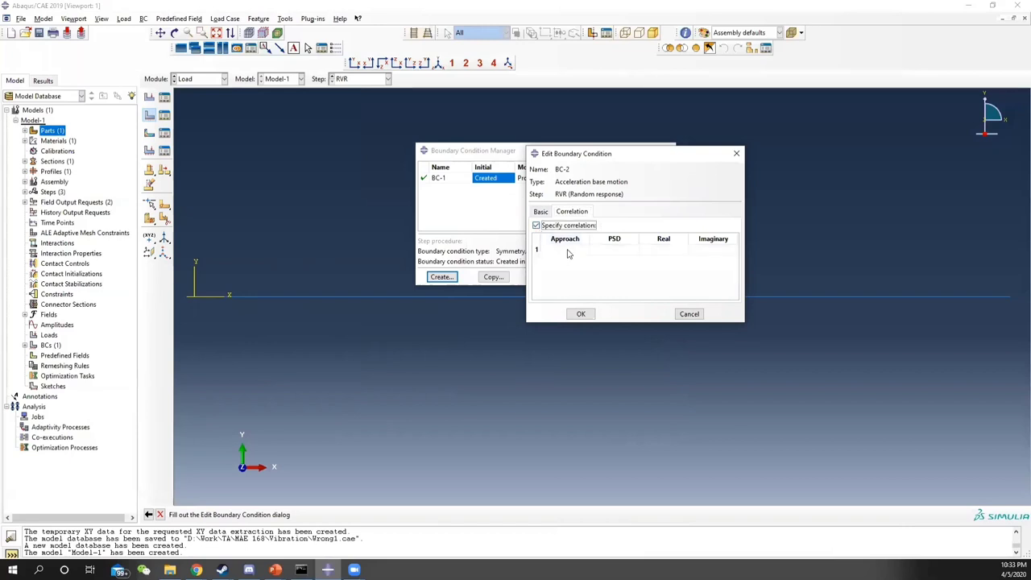
{"action": "left_click", "coordinate": [575, 250]}
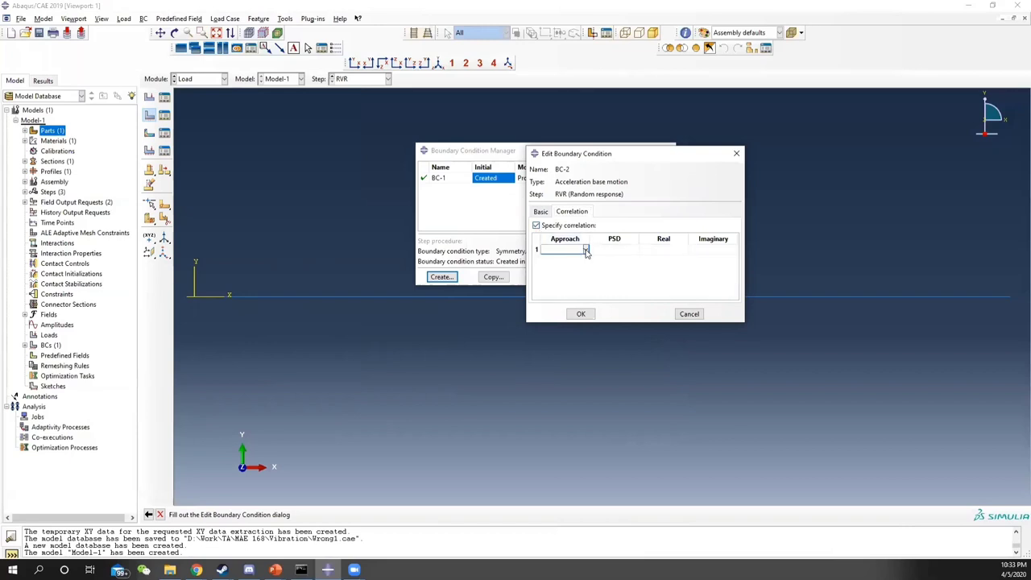
{"action": "left_click", "coordinate": [586, 250]}
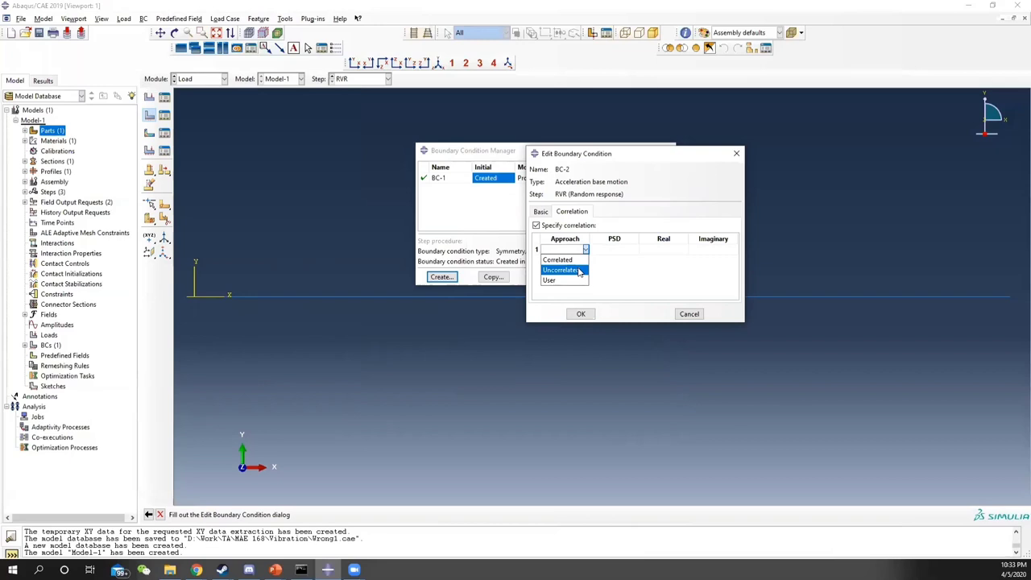
{"action": "left_click", "coordinate": [578, 270]}
{"action": "left_click", "coordinate": [627, 251]}
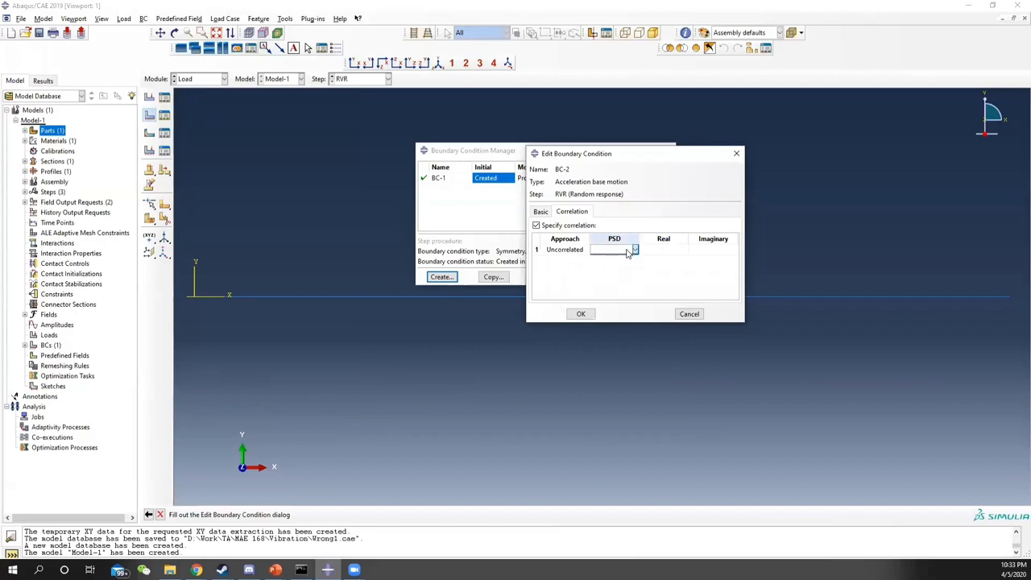
{"action": "right_click", "coordinate": [618, 252]}
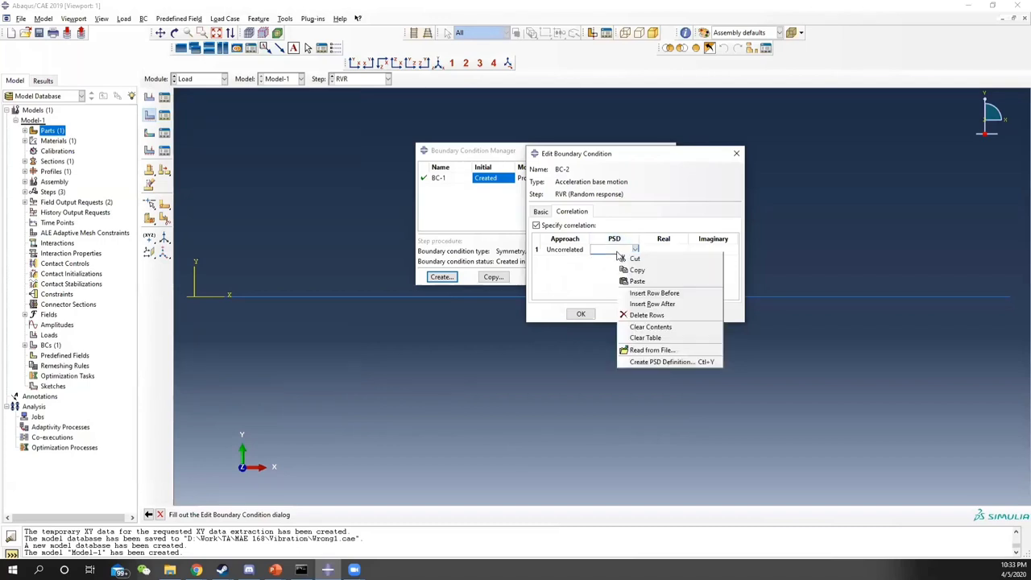
Create PSD amplitude Amp-1 in Gravity (base motion) units with reference gravity 9.81
{"action": "left_click", "coordinate": [661, 361]}
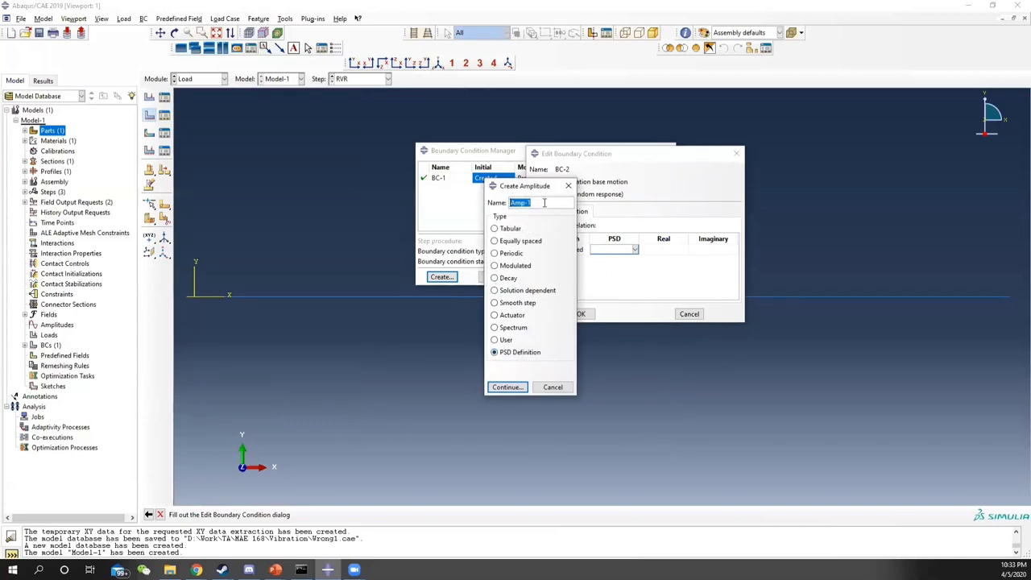
{"action": "left_click", "coordinate": [511, 391]}
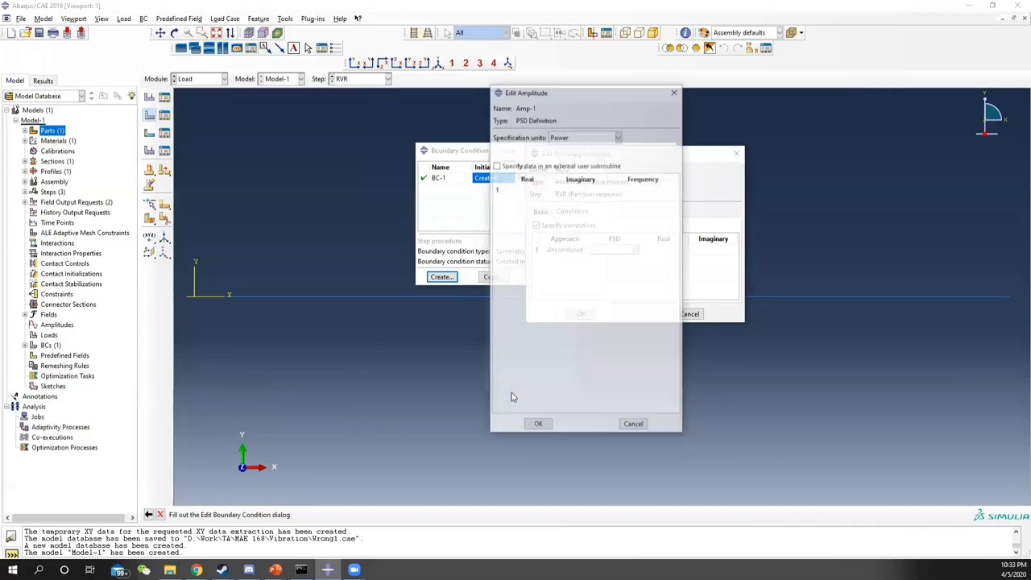
{"action": "left_click", "coordinate": [612, 138]}
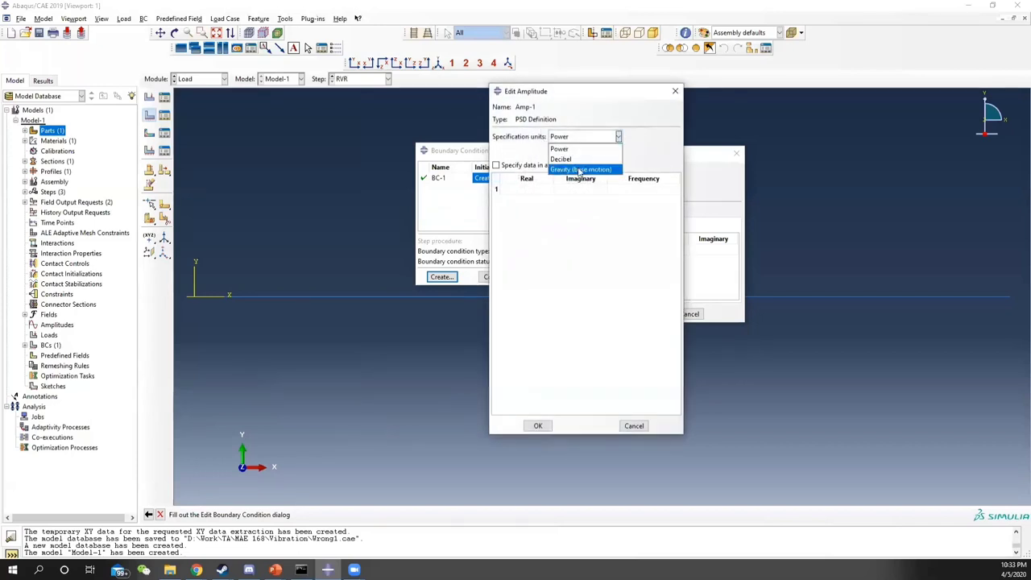
{"action": "left_click", "coordinate": [555, 166]}
{"action": "double_click", "coordinate": [551, 151]}
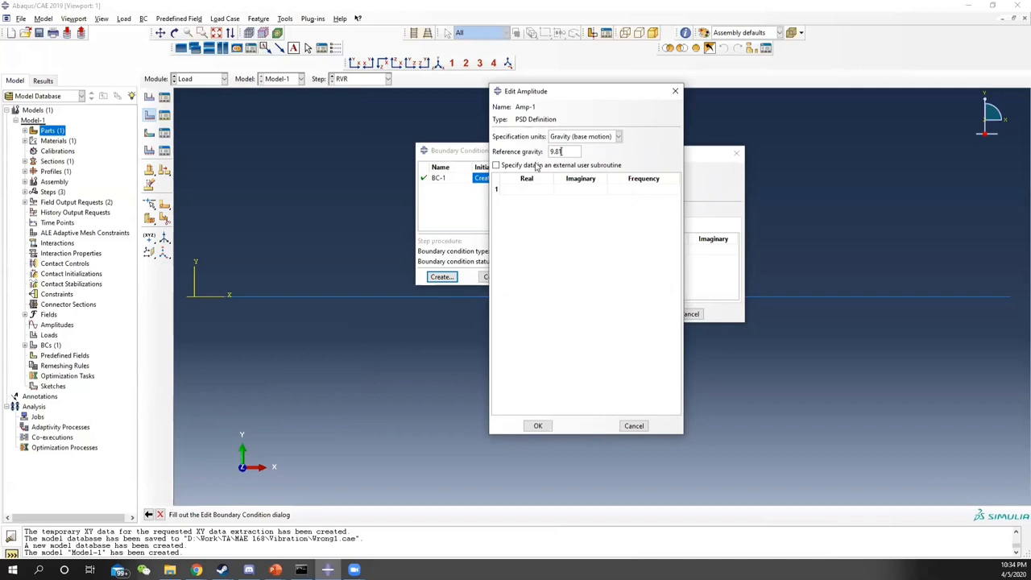
{"action": "left_click", "coordinate": [536, 189]}
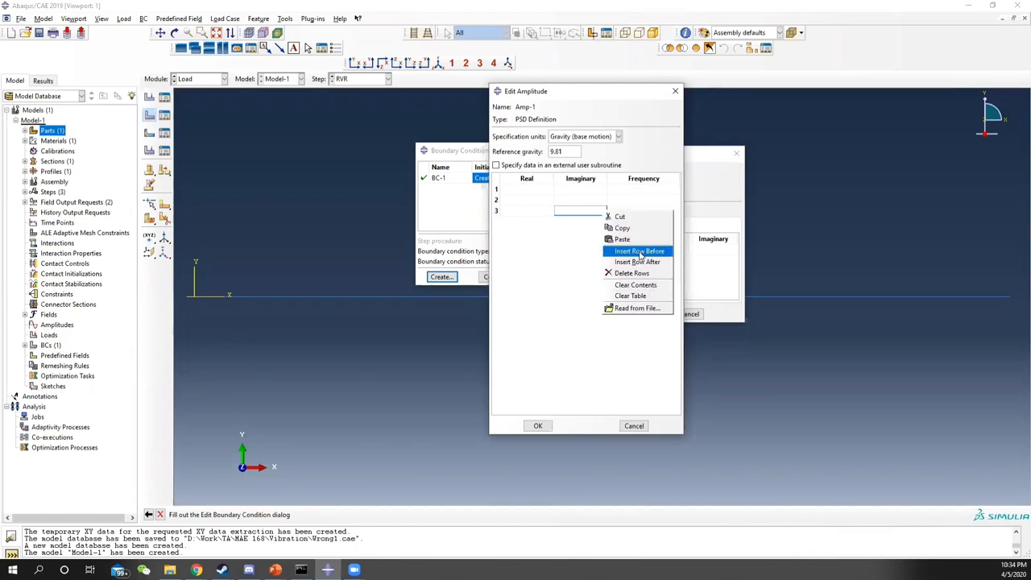
Add a fourth table row and enter frequencies 20, 52, 900 and 2000
{"action": "left_click", "coordinate": [638, 262]}
{"action": "left_click", "coordinate": [649, 189]}
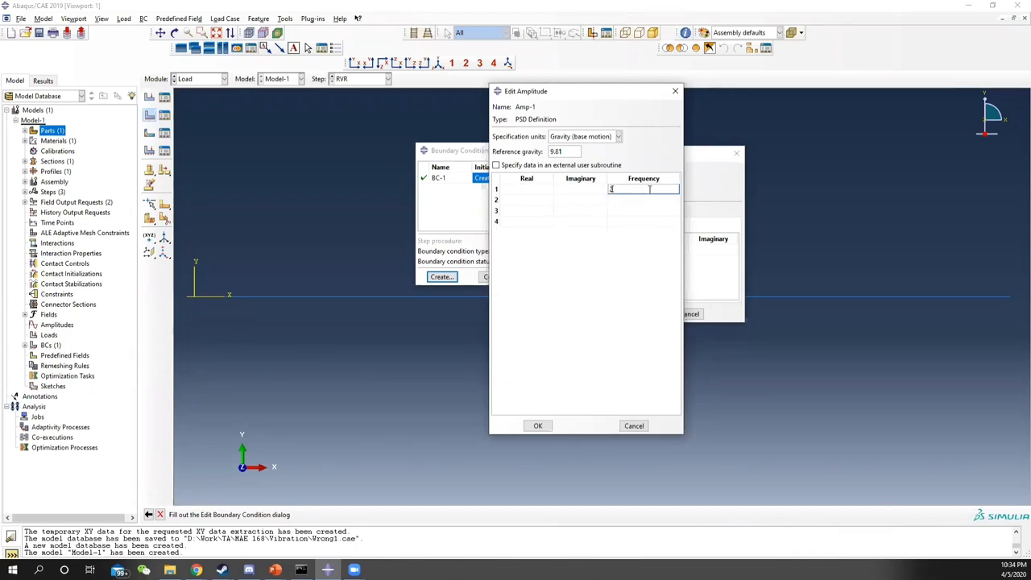
{"action": "type", "text": "20"}
{"action": "key", "text": "Return"}
{"action": "type", "text": "52"}
{"action": "key", "text": "Return"}
{"action": "type", "text": "900"}
{"action": "key", "text": "Return"}
{"action": "type", "text": "2"}
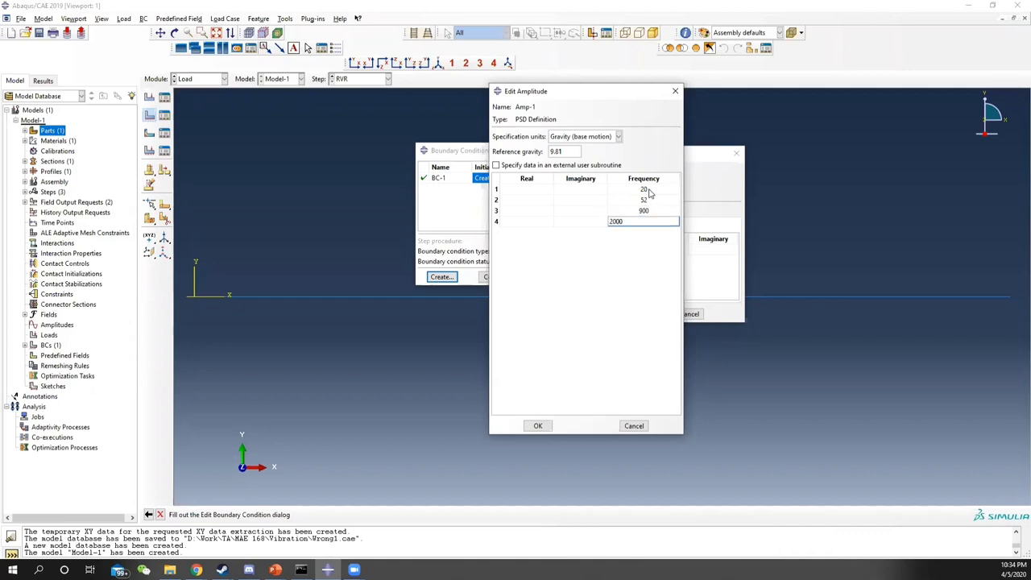
{"action": "type", "text": "000"}
{"action": "key", "text": "Return"}
{"action": "key", "text": "Up"}
{"action": "key", "text": "Up"}
{"action": "key", "text": "Up"}
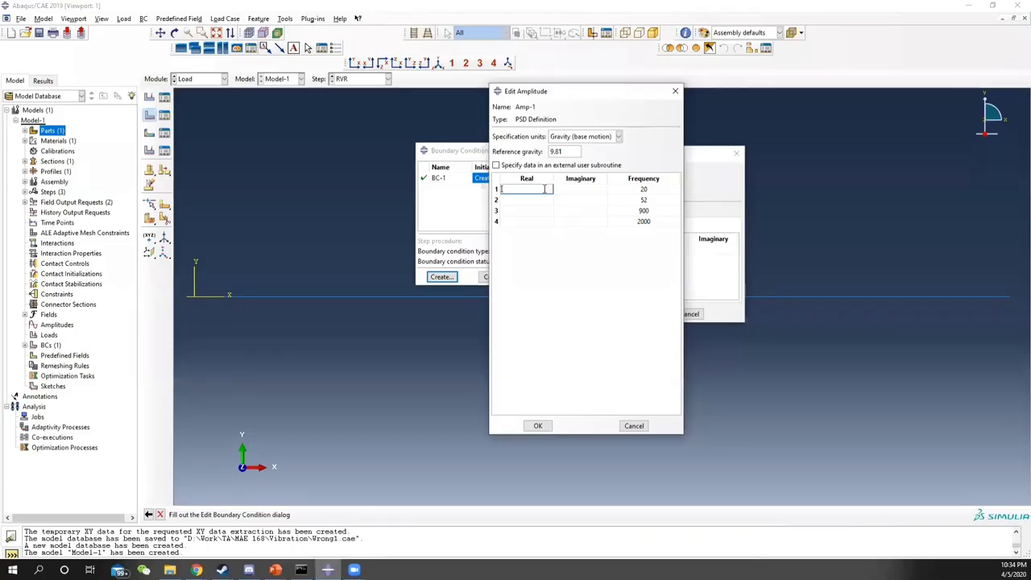
Enter the Real PSD values 0.02, 0.053, 0.053 and 0.0022
{"action": "type", "text": "2"}
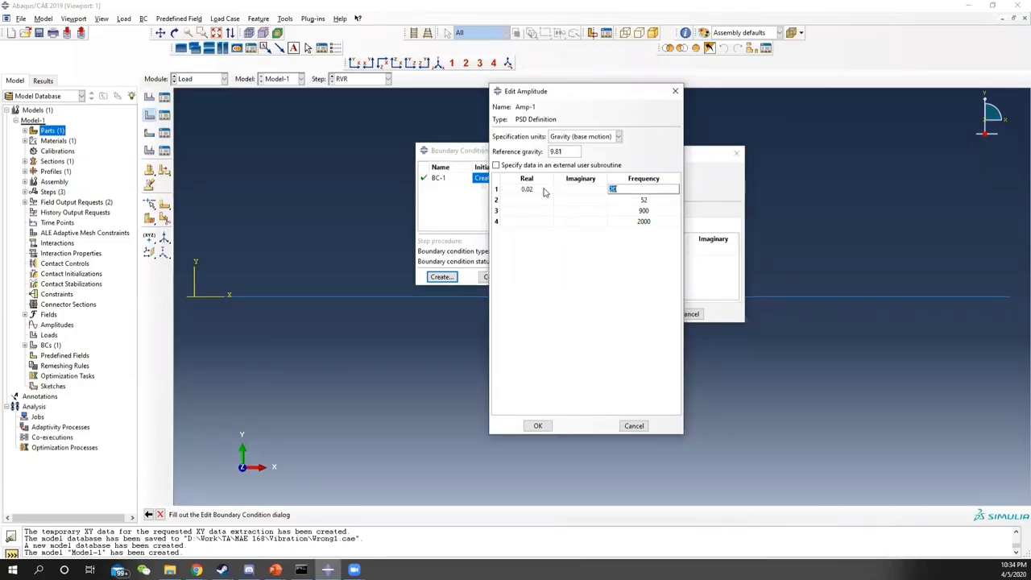
{"action": "left_click", "coordinate": [538, 195]}
{"action": "left_click", "coordinate": [537, 201]}
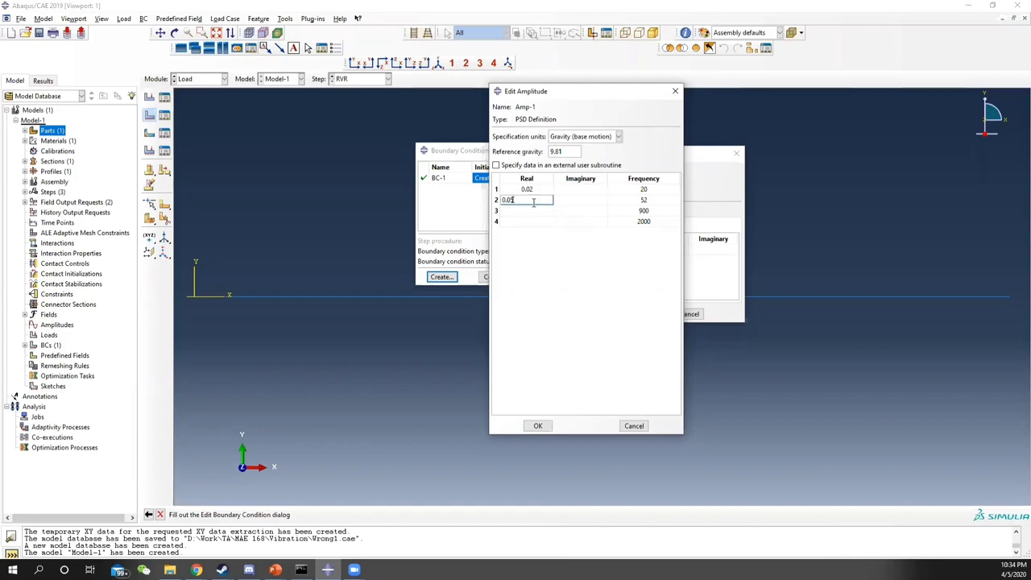
{"action": "type", "text": "0.052"}
{"action": "left_click", "coordinate": [533, 208]}
{"action": "type", "text": "0.05"}
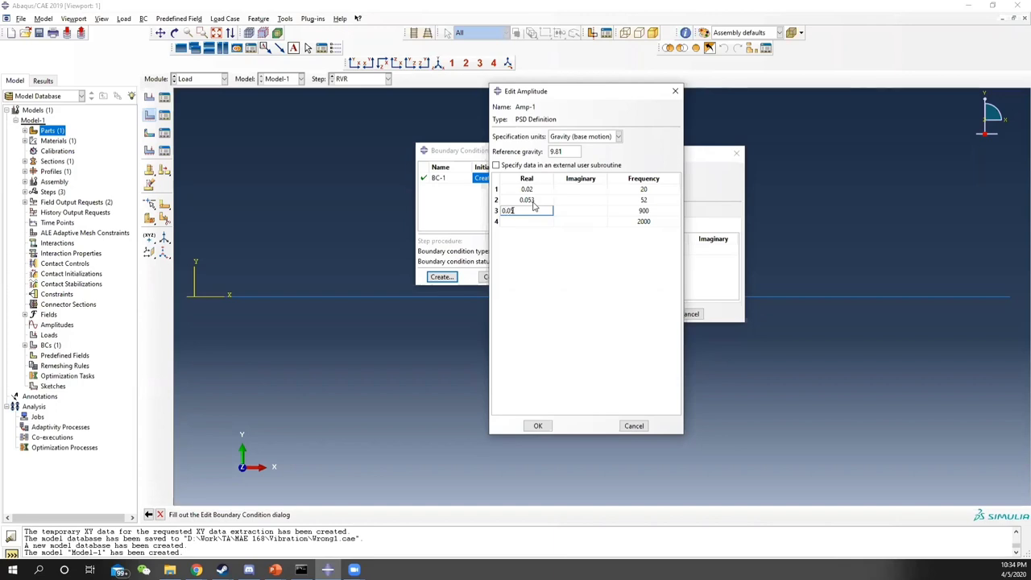
{"action": "type", "text": "3"}
{"action": "key", "text": "Return"}
{"action": "type", "text": "0.0022"}
{"action": "key", "text": "Return"}
Set the Imaginary values to 0, save Amp-1, and select it as BC-2's PSD
{"action": "left_click", "coordinate": [593, 188]}
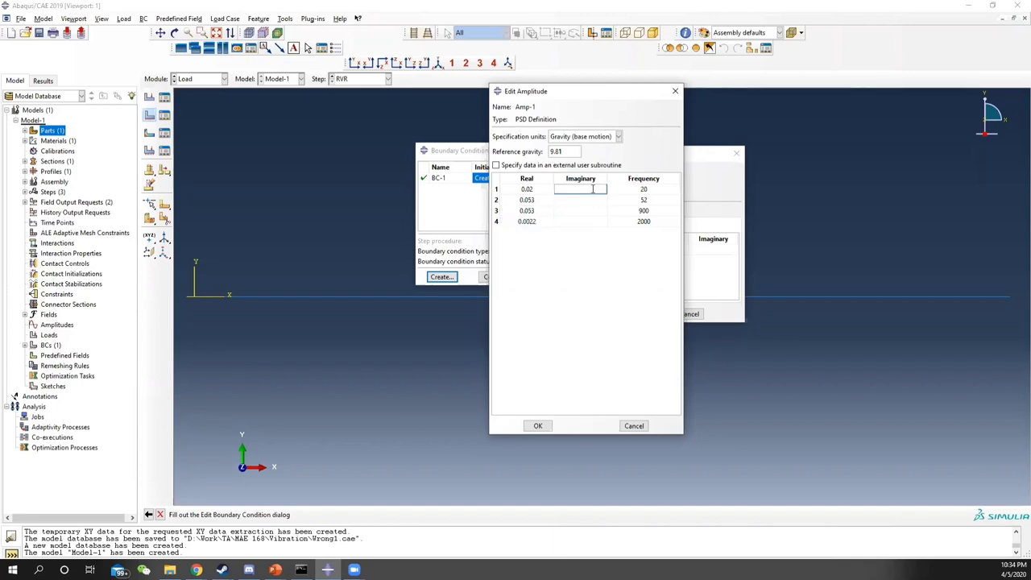
{"action": "type", "text": "0"}
{"action": "left_click", "coordinate": [591, 199]}
{"action": "type", "text": "0"}
{"action": "left_click", "coordinate": [582, 209]}
{"action": "left_click", "coordinate": [538, 425]}
{"action": "left_click", "coordinate": [635, 249]}
{"action": "left_click", "coordinate": [616, 261]}
{"action": "left_click", "coordinate": [668, 250]}
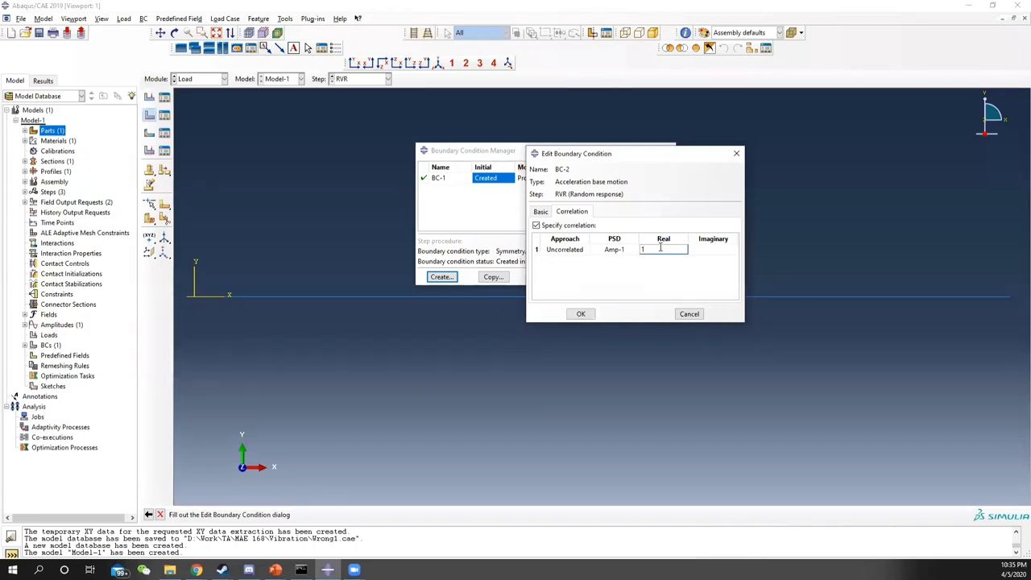
Give BC-2 real correlation 1 and imaginary 0, confirm it, and close the BC Manager
{"action": "left_click", "coordinate": [725, 251]}
{"action": "key", "text": "Return"}
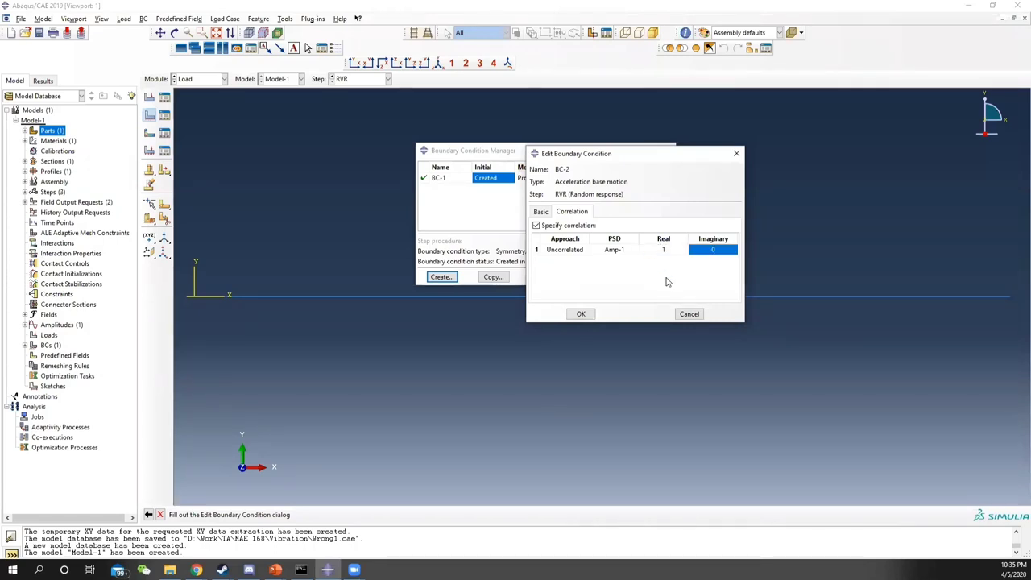
{"action": "left_click", "coordinate": [582, 314]}
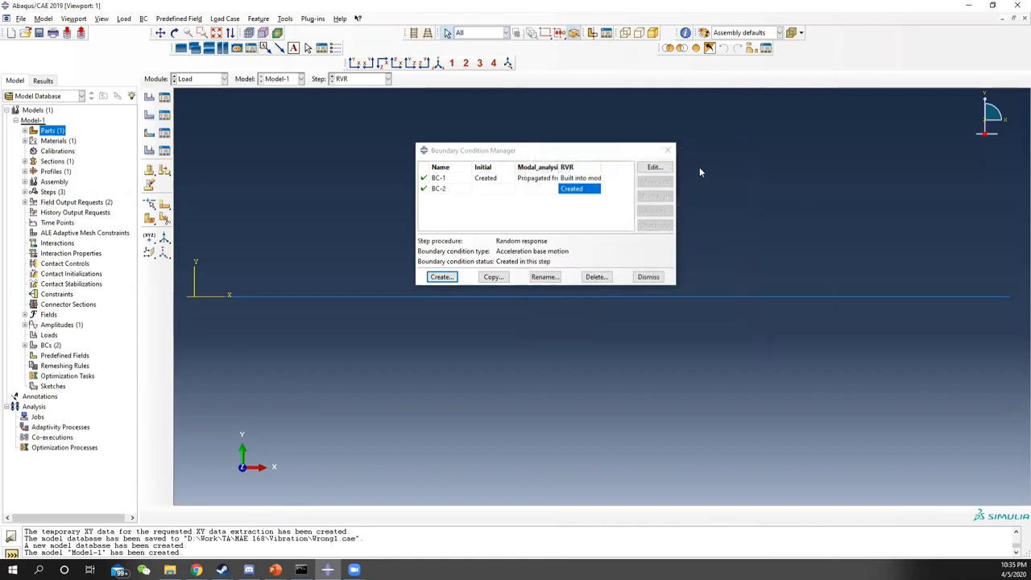
{"action": "left_click", "coordinate": [668, 150]}
In the Mesh module, set the beam element type to B23 cubic-formulation beams
{"action": "left_click", "coordinate": [203, 78]}
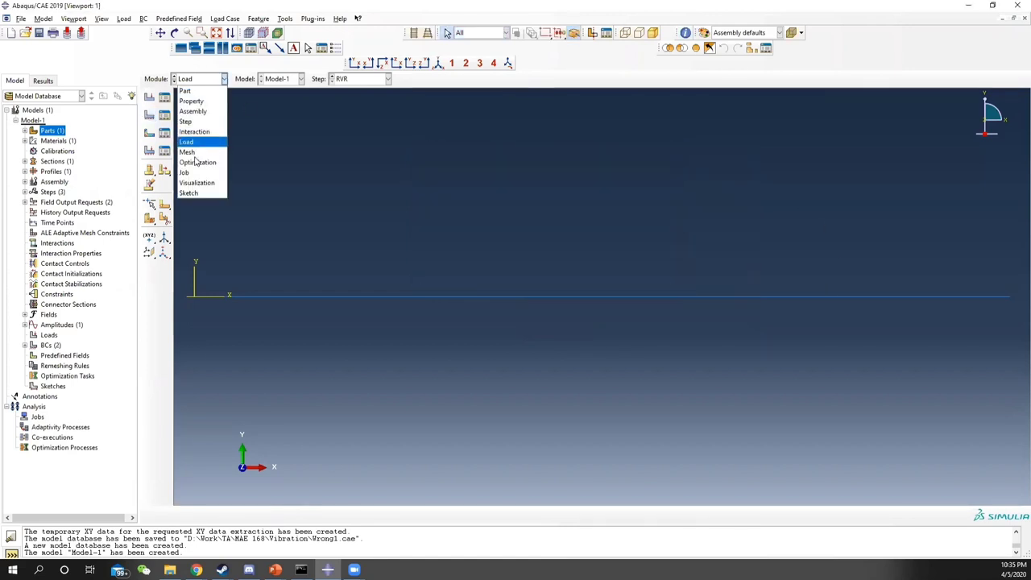
{"action": "left_click", "coordinate": [192, 152]}
{"action": "left_click", "coordinate": [146, 19]}
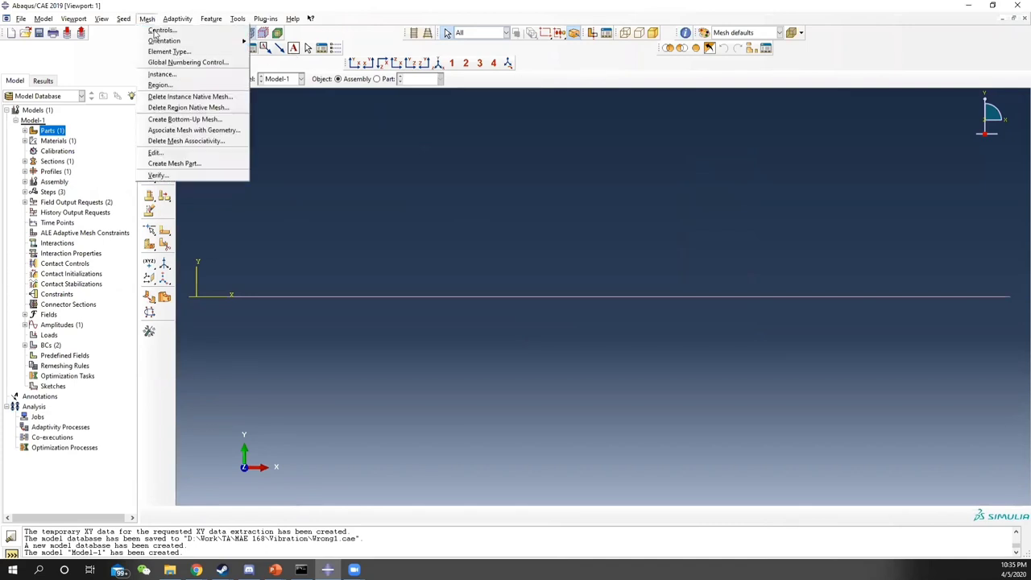
{"action": "left_click", "coordinate": [168, 52]}
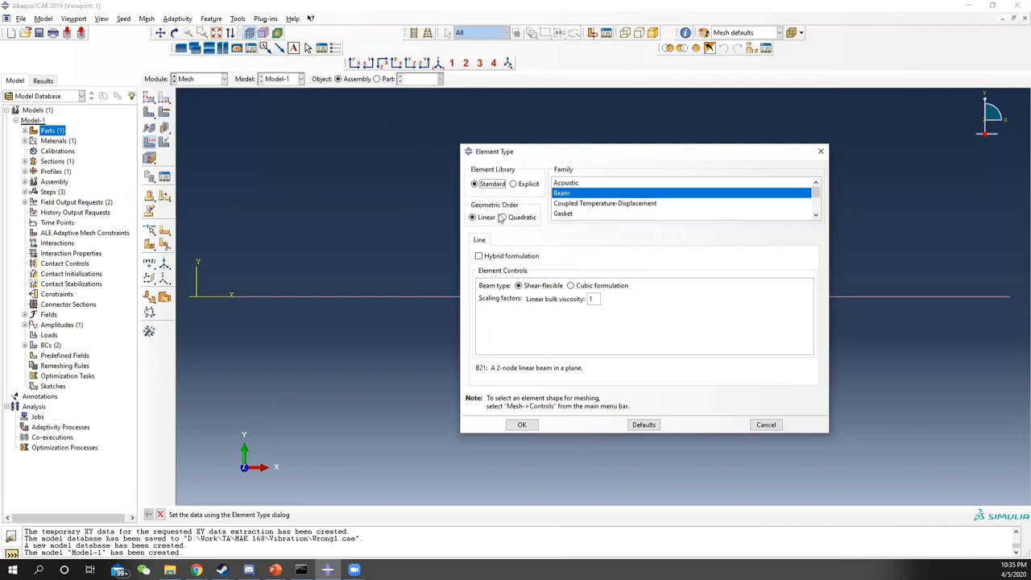
{"action": "left_click", "coordinate": [571, 286]}
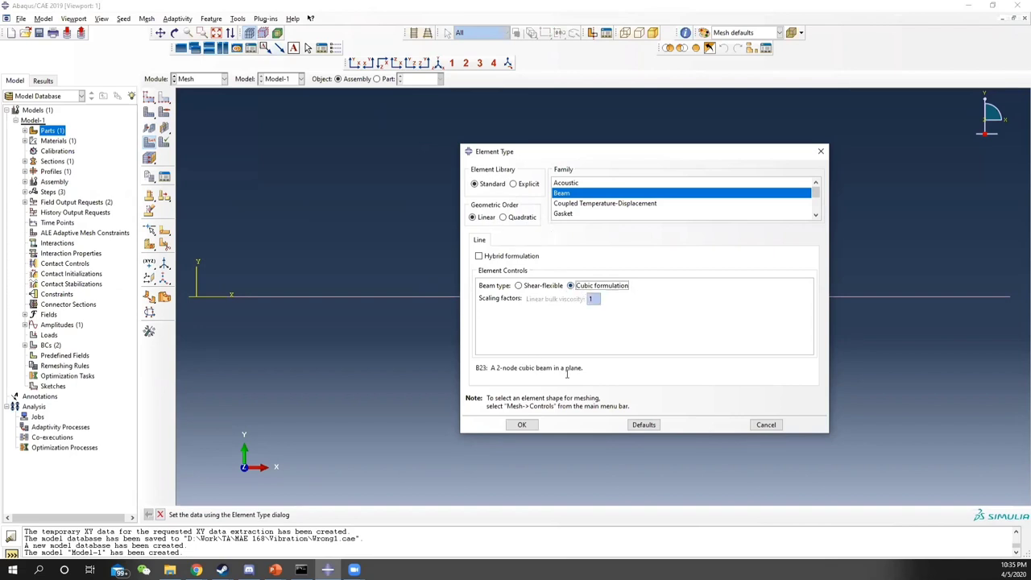
{"action": "left_click", "coordinate": [522, 425]}
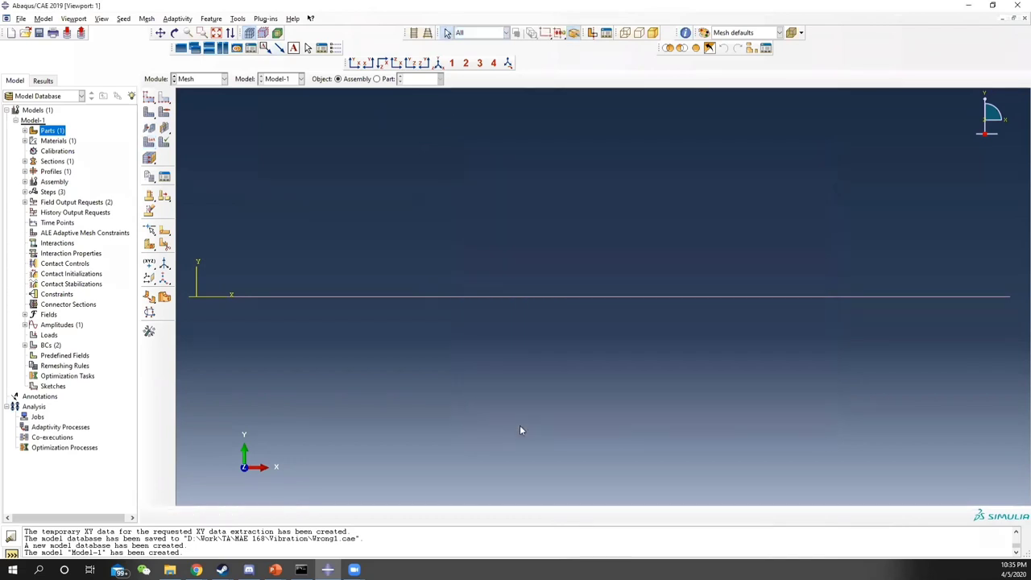
Apply a 0.1 global seed size and mesh instance Beam-1 into 10 elements
{"action": "left_click", "coordinate": [151, 99]}
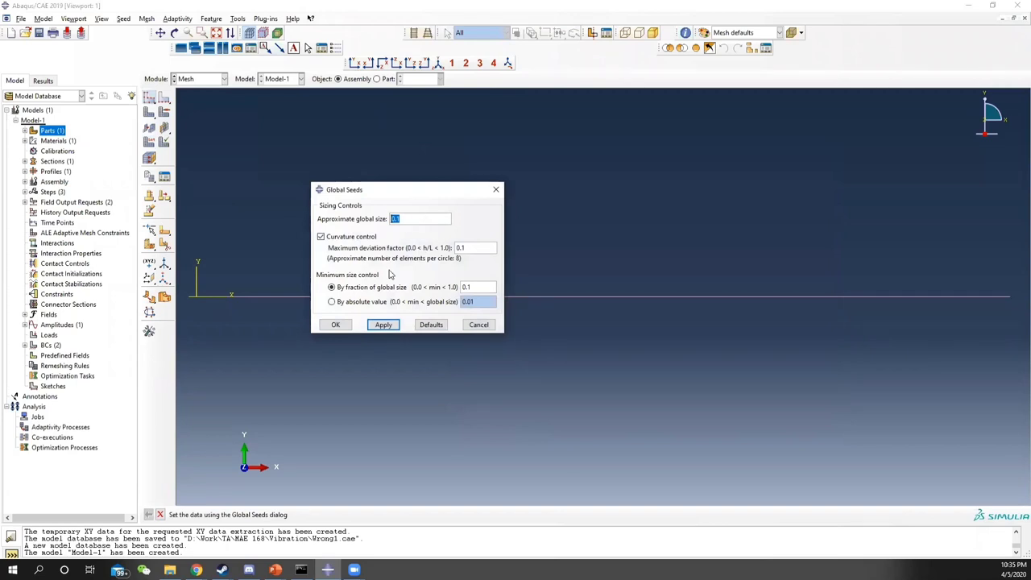
{"action": "left_click", "coordinate": [375, 329]}
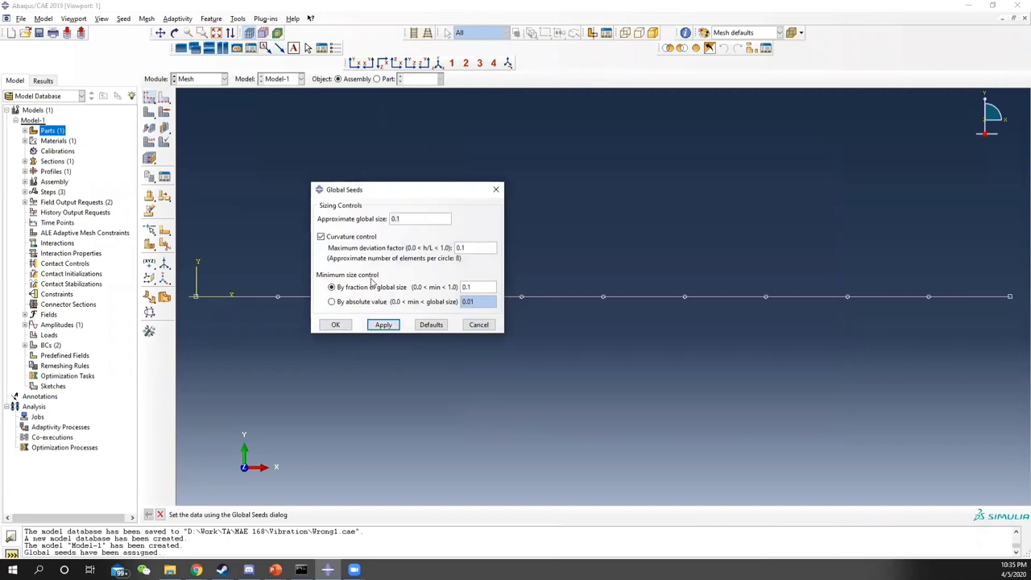
{"action": "left_click", "coordinate": [497, 190]}
{"action": "left_click", "coordinate": [148, 115]}
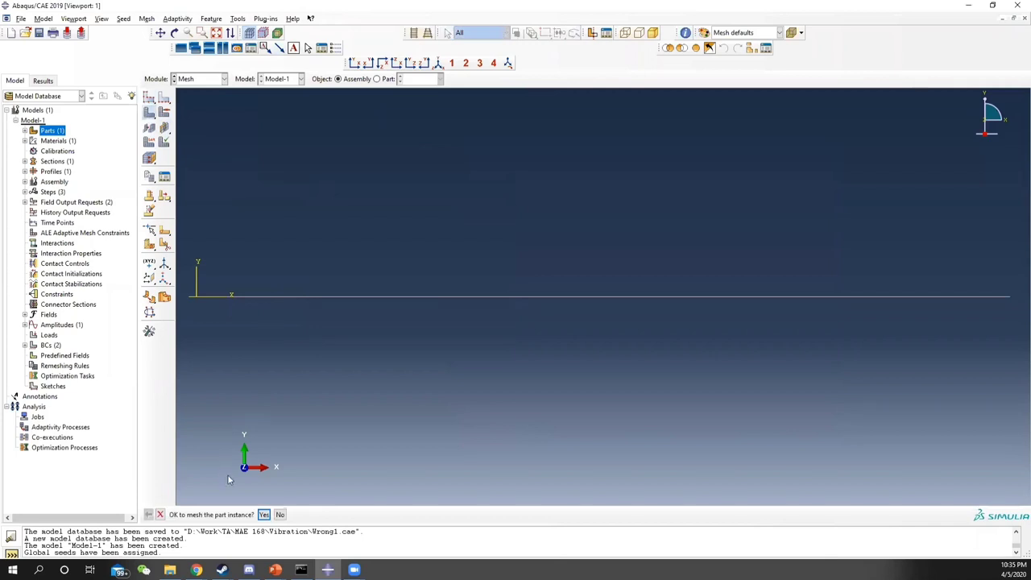
{"action": "left_click", "coordinate": [264, 514]}
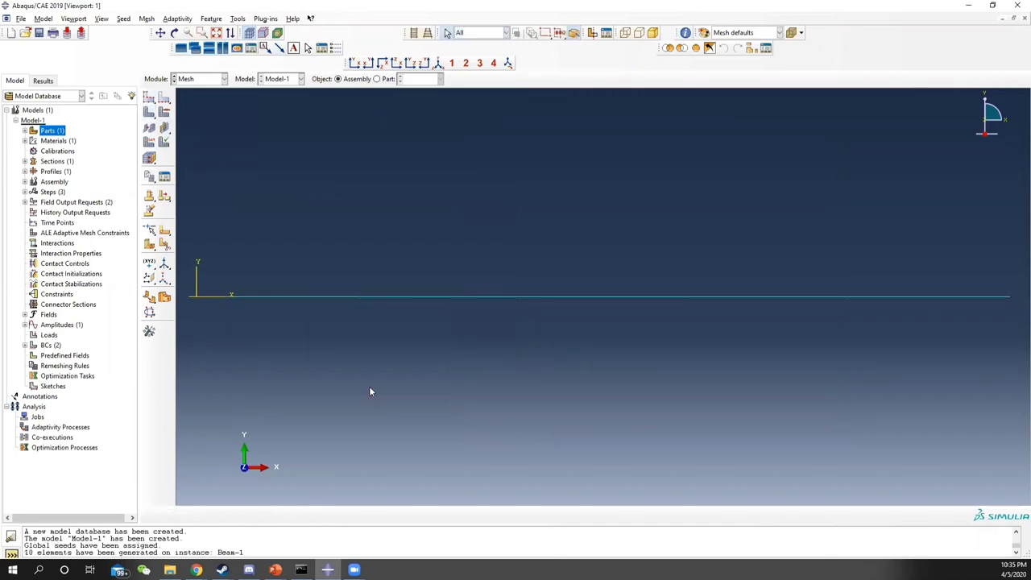
{"action": "left_click", "coordinate": [201, 78]}
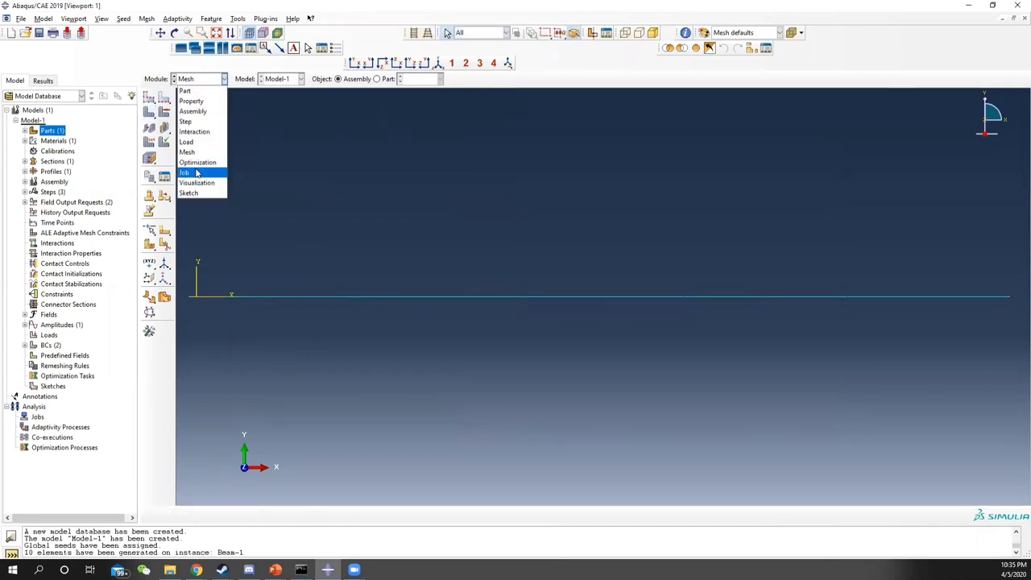
Create a full-analysis job named Beam1 for Model-1 in the Job module
{"action": "left_click", "coordinate": [195, 172]}
{"action": "left_click", "coordinate": [165, 97]}
{"action": "left_click", "coordinate": [327, 283]}
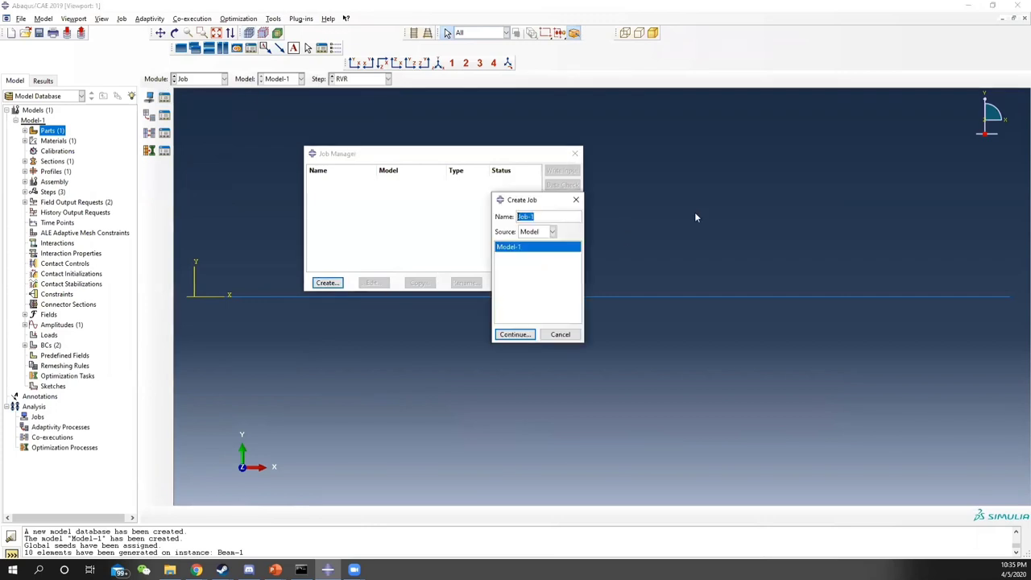
{"action": "type", "text": "Beam1"}
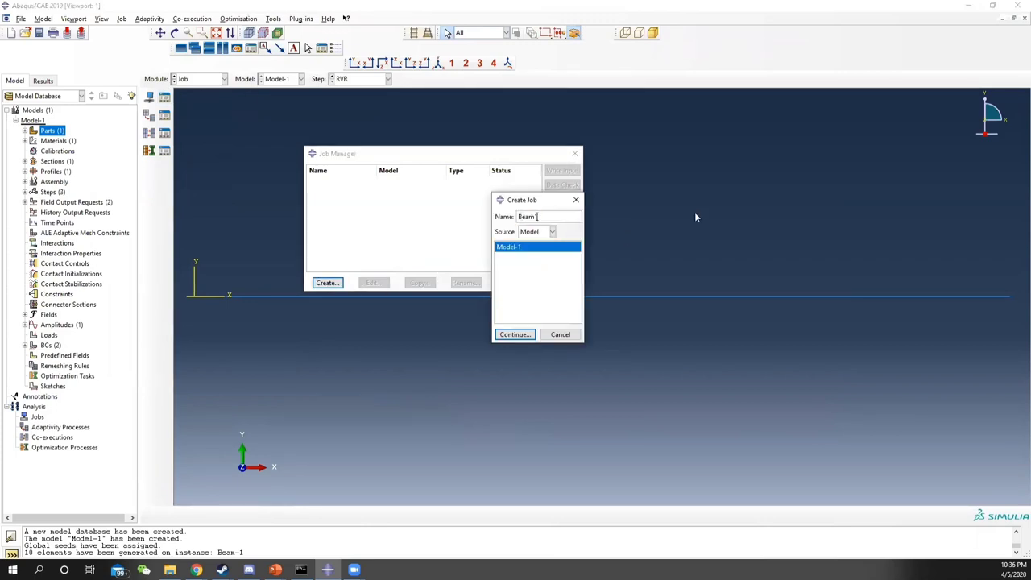
{"action": "left_click", "coordinate": [515, 335]}
{"action": "left_click", "coordinate": [435, 403]}
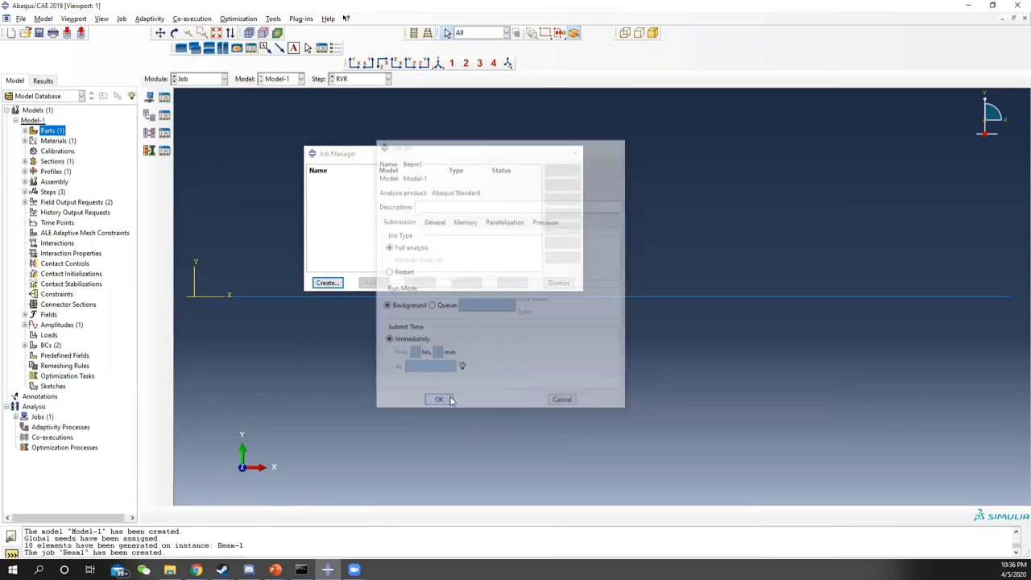
Submit Beam1 with overwrite, dismiss the missing beam orientation error, and return to Property
{"action": "left_click", "coordinate": [562, 199]}
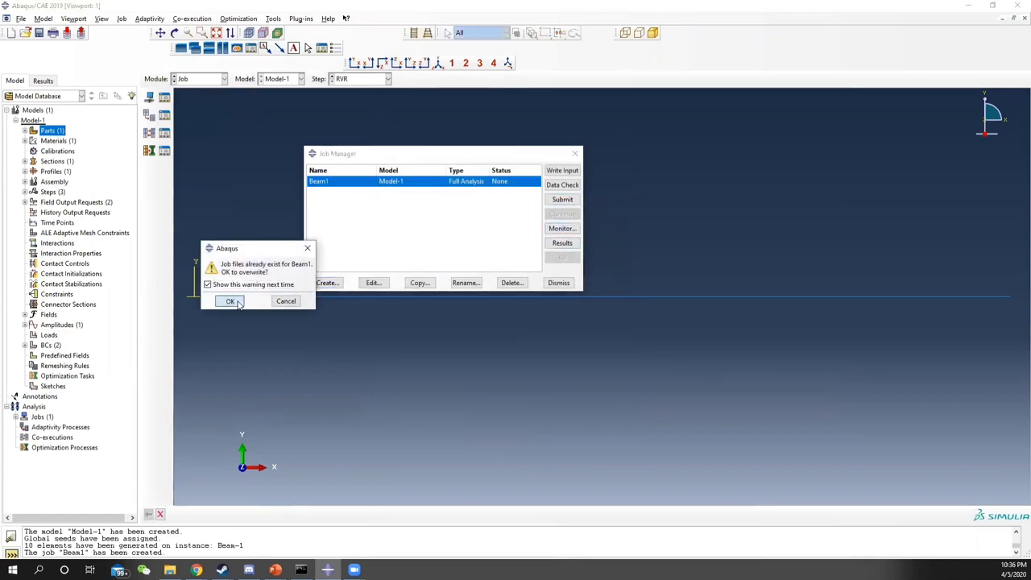
{"action": "left_click", "coordinate": [235, 301]}
{"action": "left_click", "coordinate": [516, 325]}
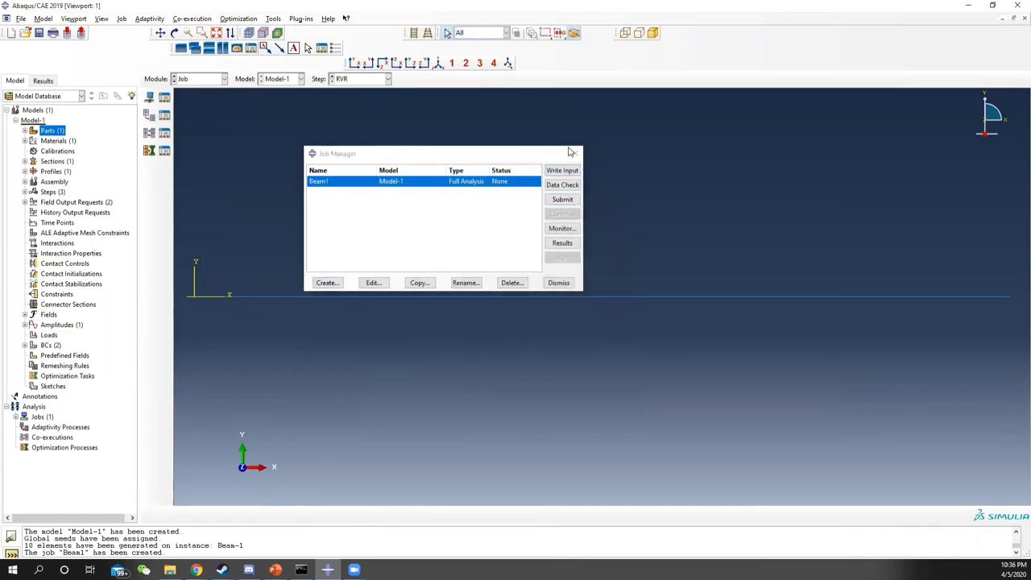
{"action": "left_click", "coordinate": [574, 153]}
{"action": "left_click", "coordinate": [184, 79]}
{"action": "left_click", "coordinate": [189, 99]}
{"action": "left_click", "coordinate": [164, 161]}
Select the whole beam wire and assign its orientation with n1 direction 0.0,0.0,-1.0
{"action": "left_click_drag", "start_coordinate": [297, 256], "coordinate": [567, 388]}
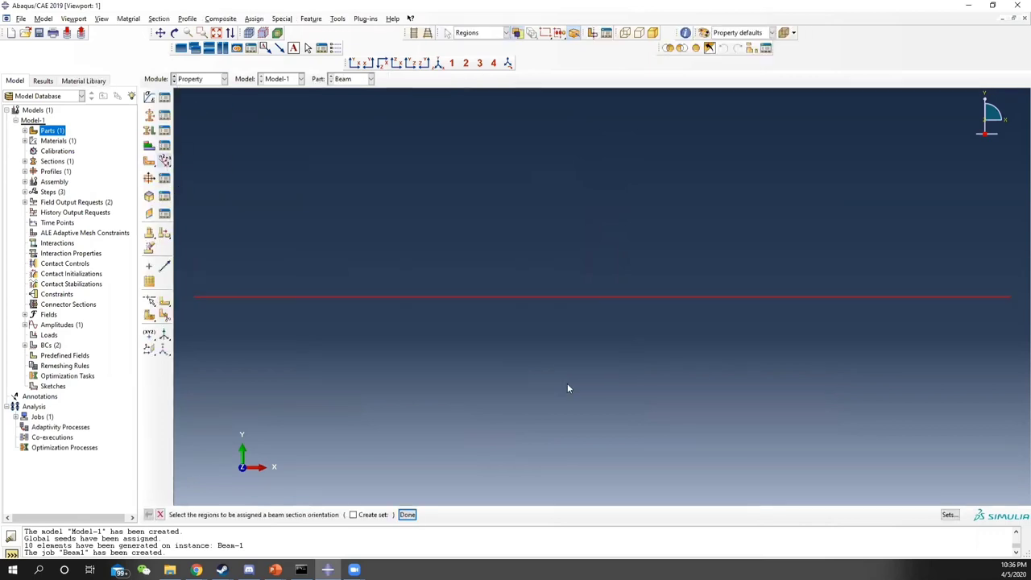
{"action": "left_click", "coordinate": [408, 514]}
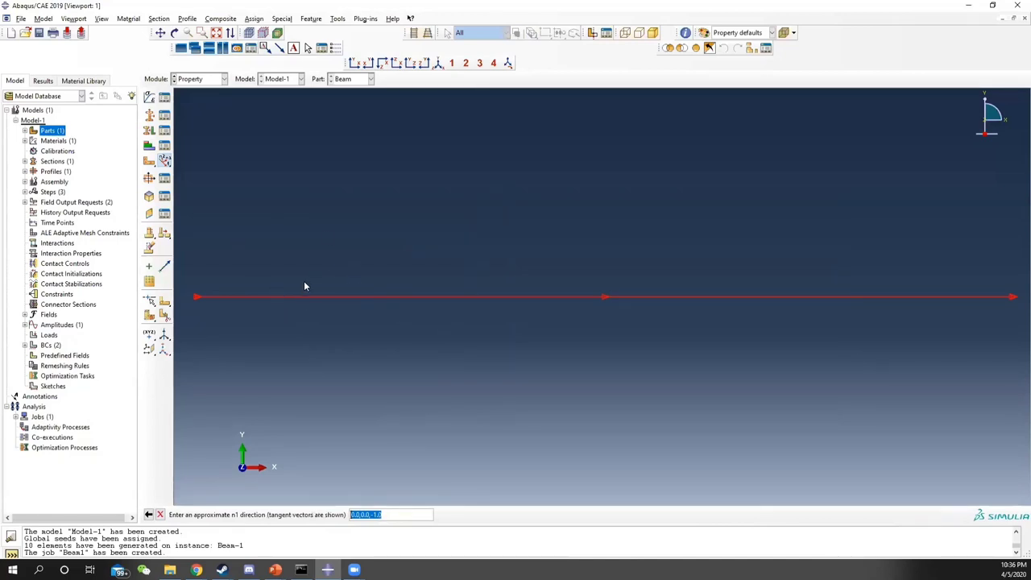
{"action": "key", "text": "Return"}
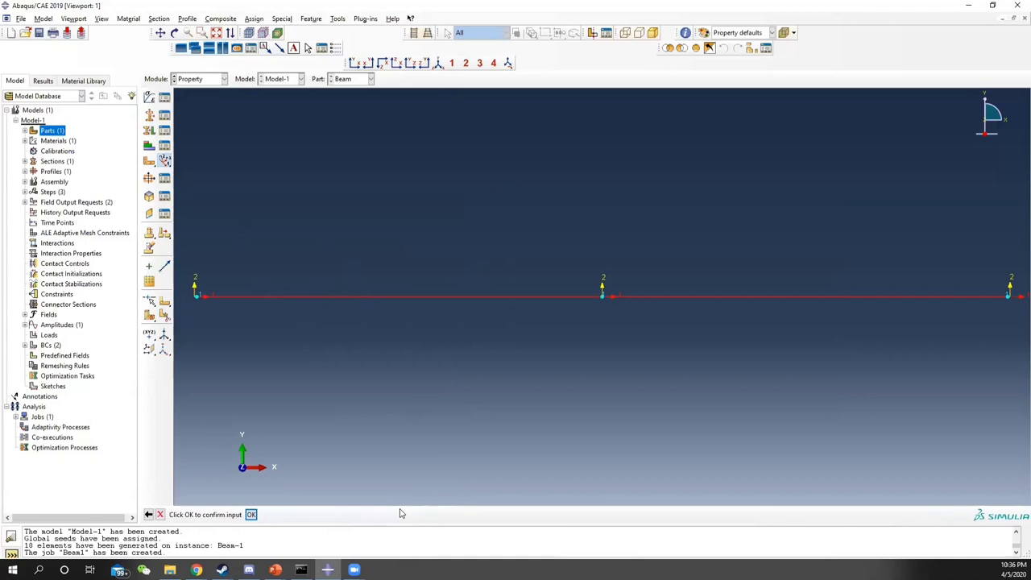
{"action": "left_click", "coordinate": [251, 516]}
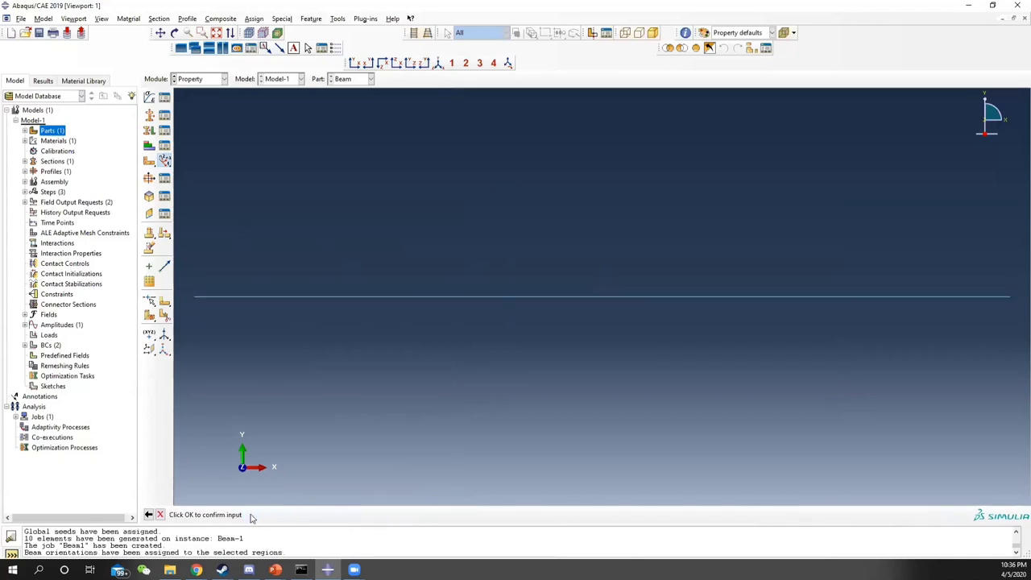
Submit job Beam1 from the Job module, accepting the missing RVR history output warning
{"action": "left_click", "coordinate": [211, 79]}
{"action": "left_click", "coordinate": [198, 179]}
{"action": "left_click", "coordinate": [165, 97]}
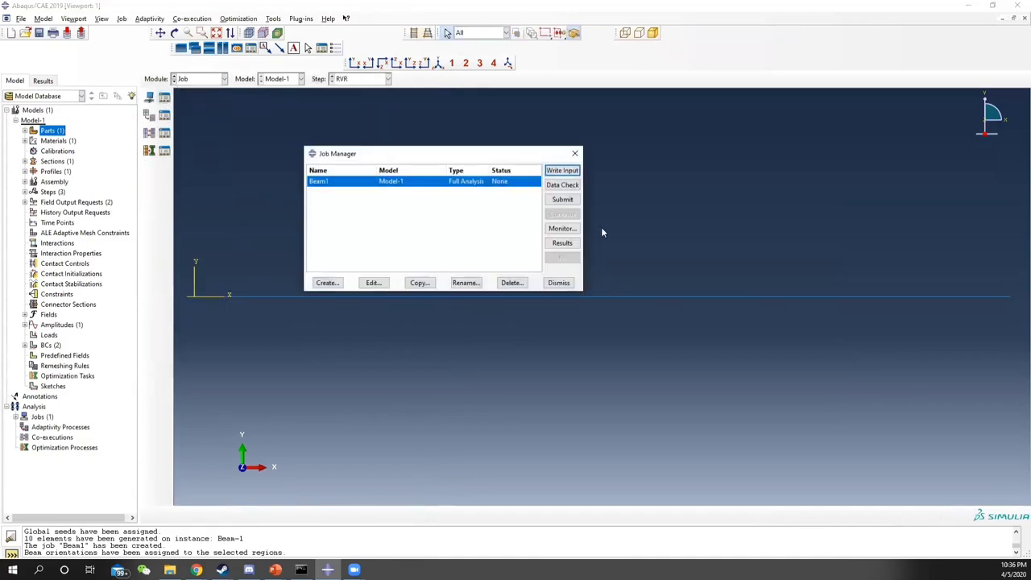
{"action": "left_click", "coordinate": [562, 199]}
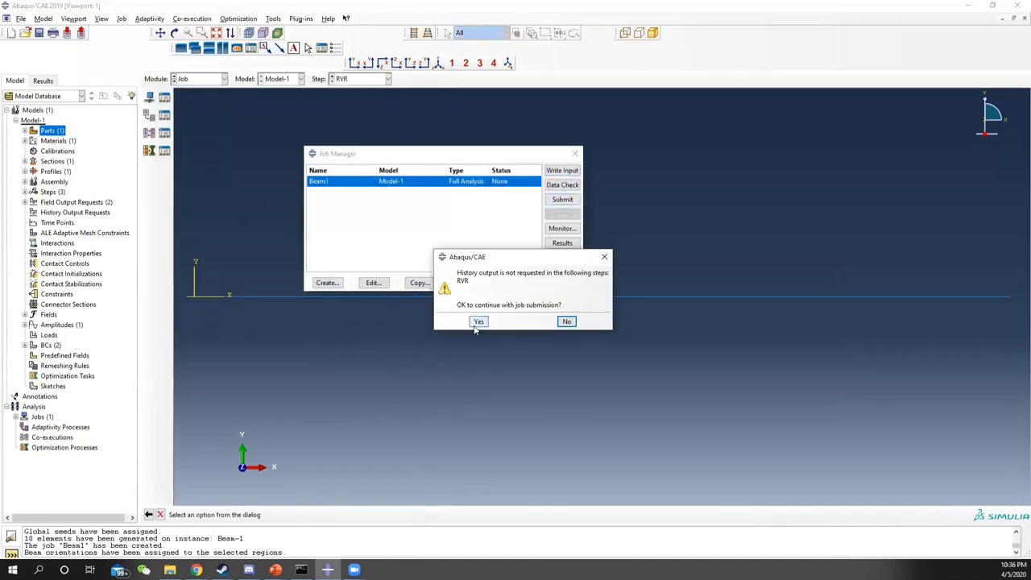
{"action": "left_click", "coordinate": [478, 321]}
{"action": "left_click", "coordinate": [481, 320]}
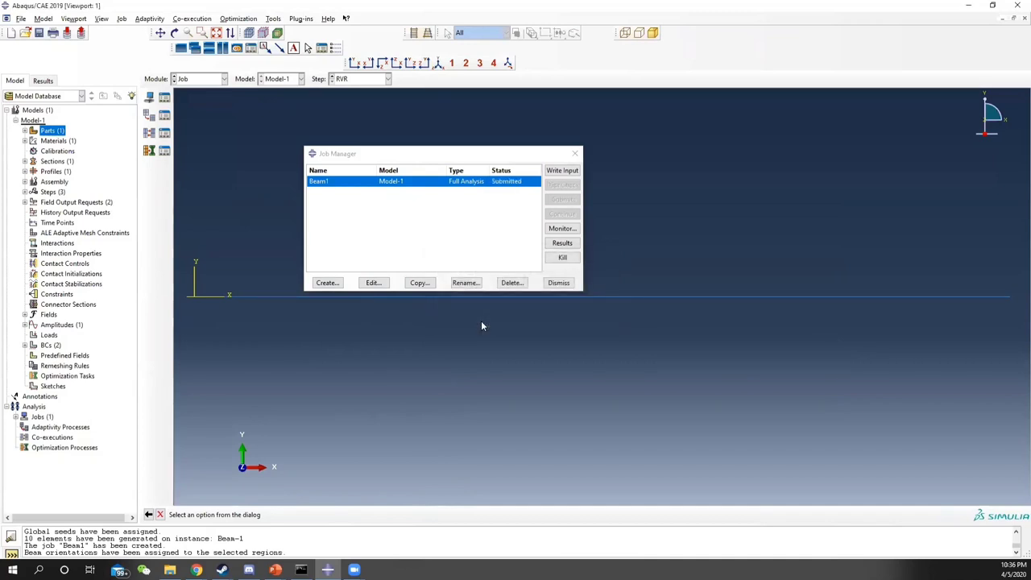
Monitor Beam1 while it runs, then return to Abaqus once the job completes
{"action": "left_click", "coordinate": [560, 227]}
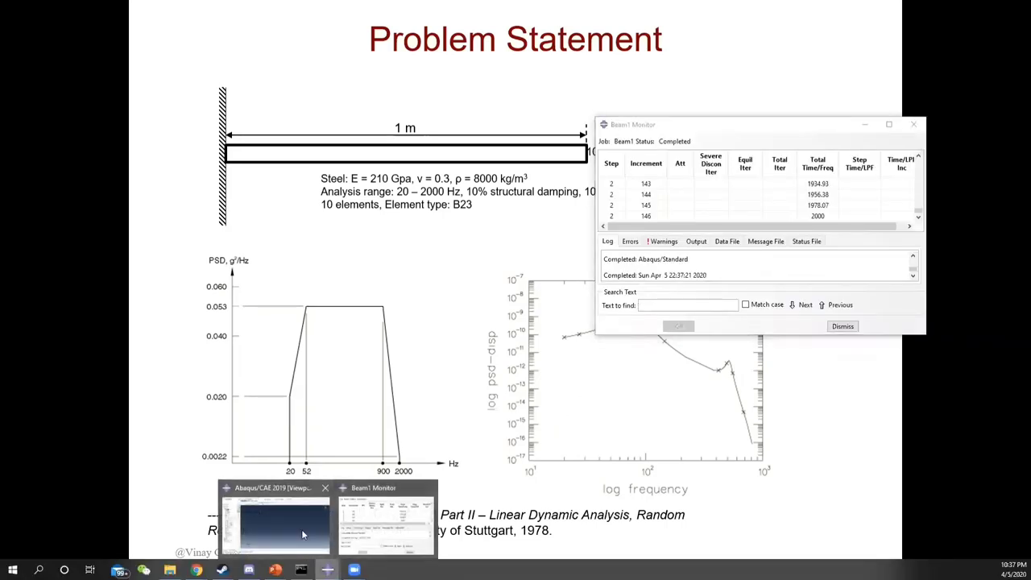
{"action": "left_click", "coordinate": [295, 526]}
Open the Beam1 results from the job monitor and plot S11 stress contours
{"action": "mouse_move", "coordinate": [433, 542]}
{"action": "left_click", "coordinate": [387, 528]}
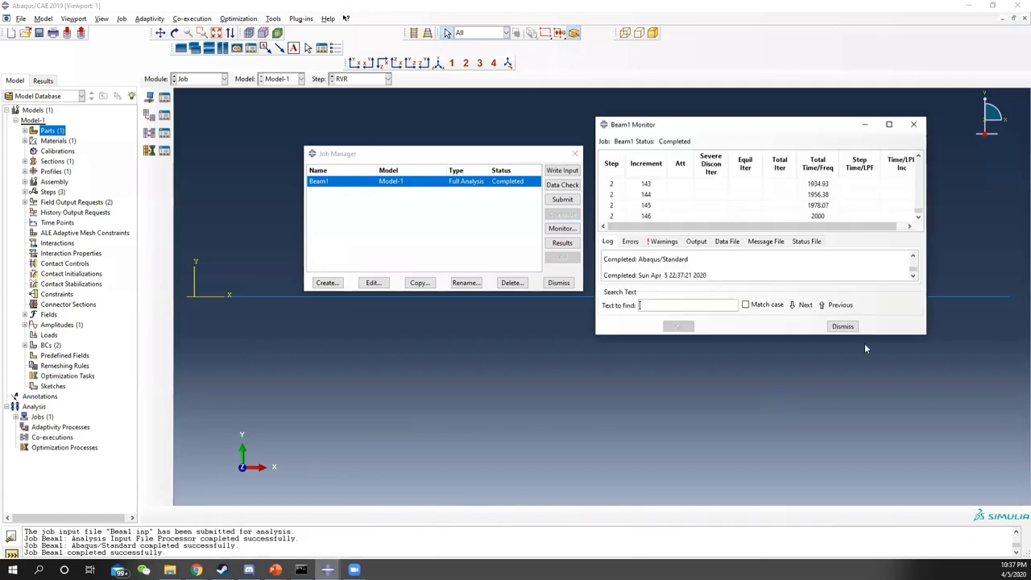
{"action": "left_click", "coordinate": [563, 243]}
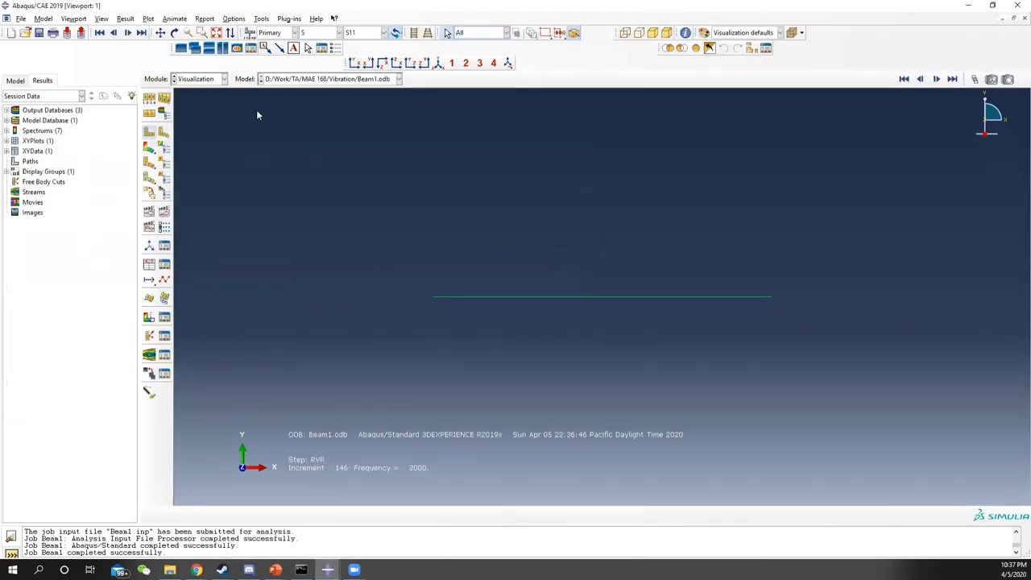
{"action": "left_click", "coordinate": [149, 147]}
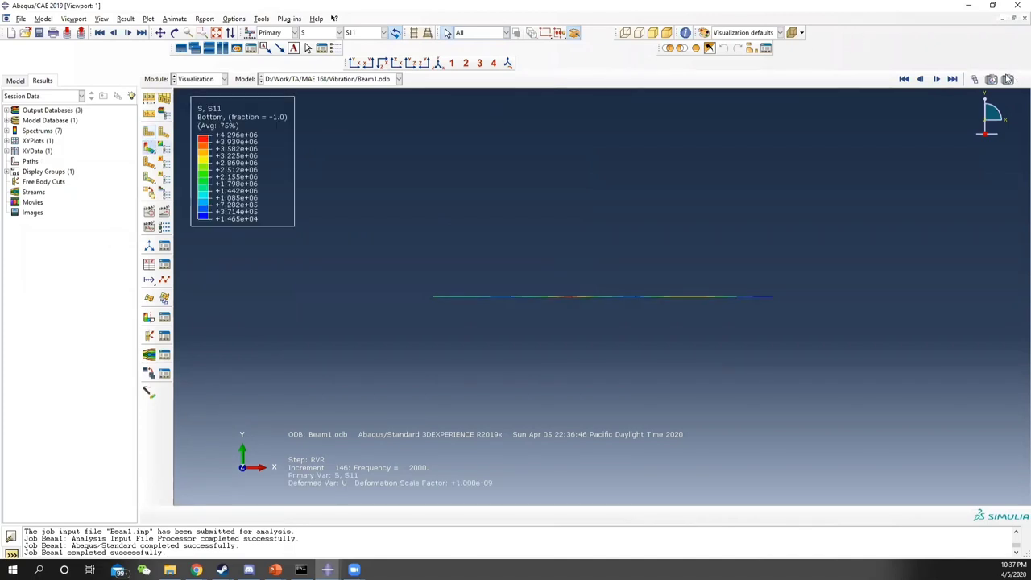
Step through the frames to Modal_analysis mode 2 at 518.69 cycles/time
{"action": "left_click", "coordinate": [975, 79]}
{"action": "left_click", "coordinate": [329, 282]}
{"action": "left_click", "coordinate": [330, 282]}
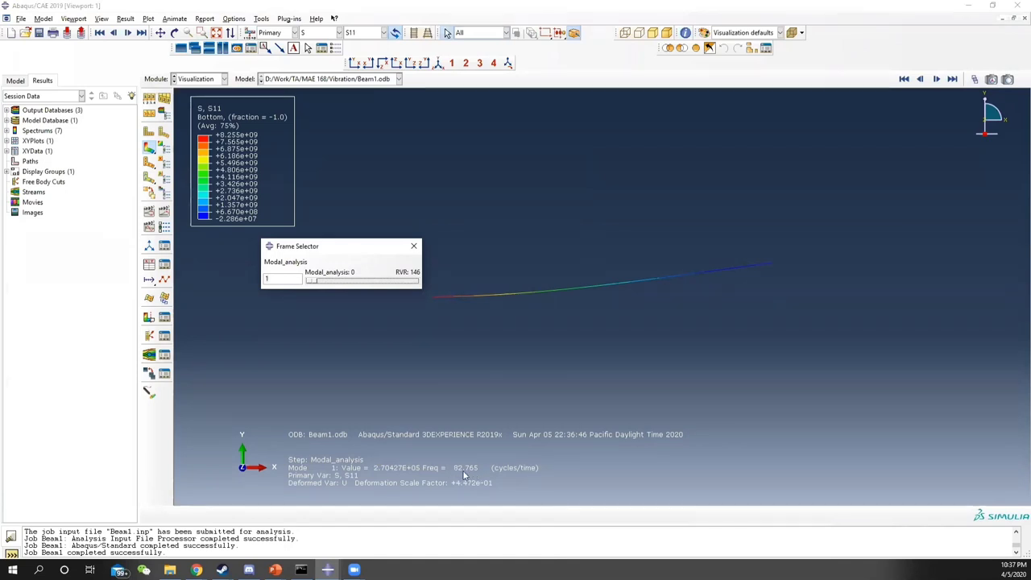
{"action": "key", "text": "alt+Tab"}
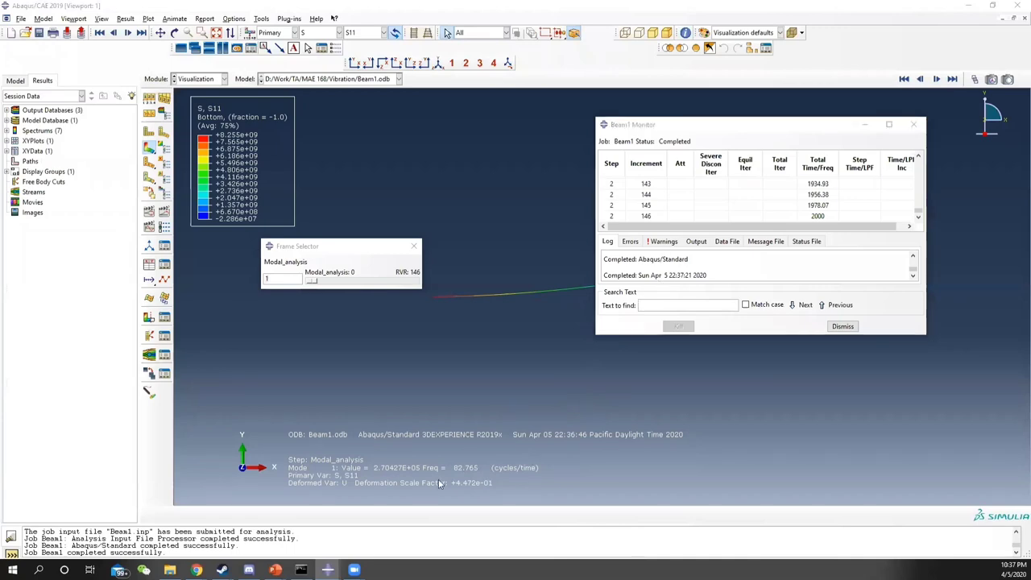
{"action": "left_click", "coordinate": [327, 570]}
{"action": "mouse_move", "coordinate": [275, 570]}
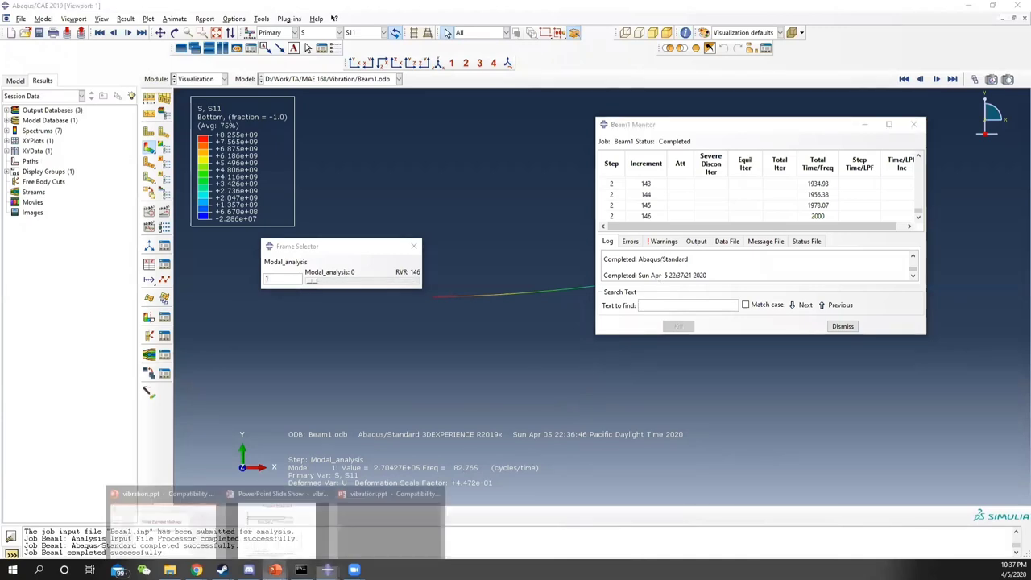
{"action": "left_click", "coordinate": [277, 528]}
{"action": "key", "text": "alt+Tab"}
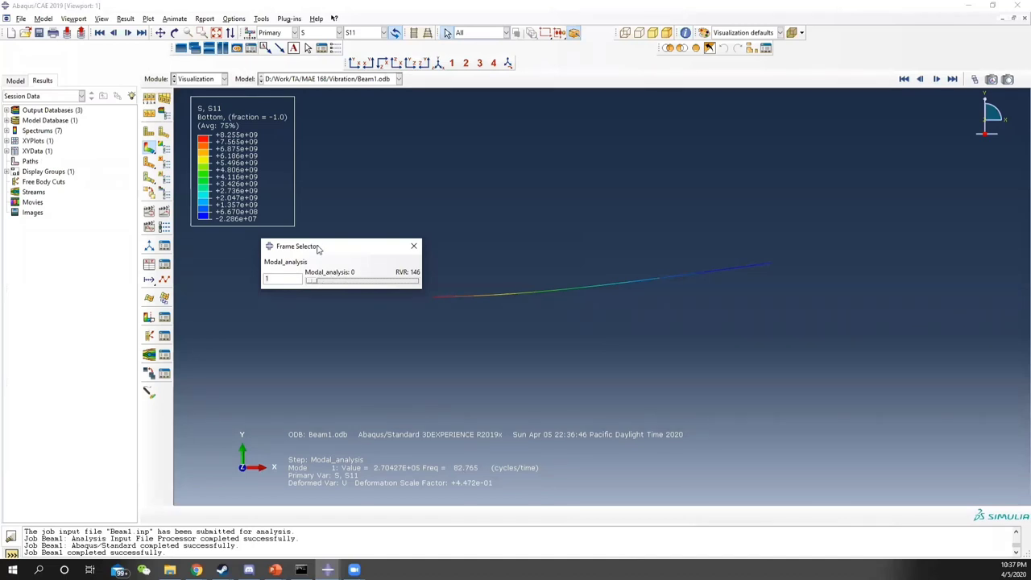
{"action": "key", "text": "Right"}
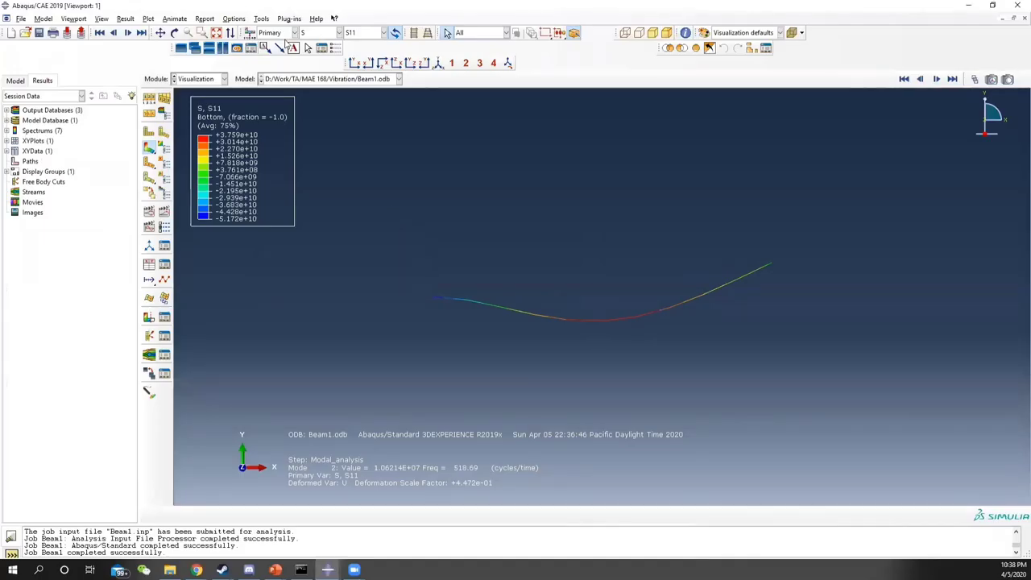
Create XY data from ODB field output using U2 displacement at Unique Nodal position
{"action": "left_click", "coordinate": [262, 18]}
{"action": "mouse_move", "coordinate": [296, 78]}
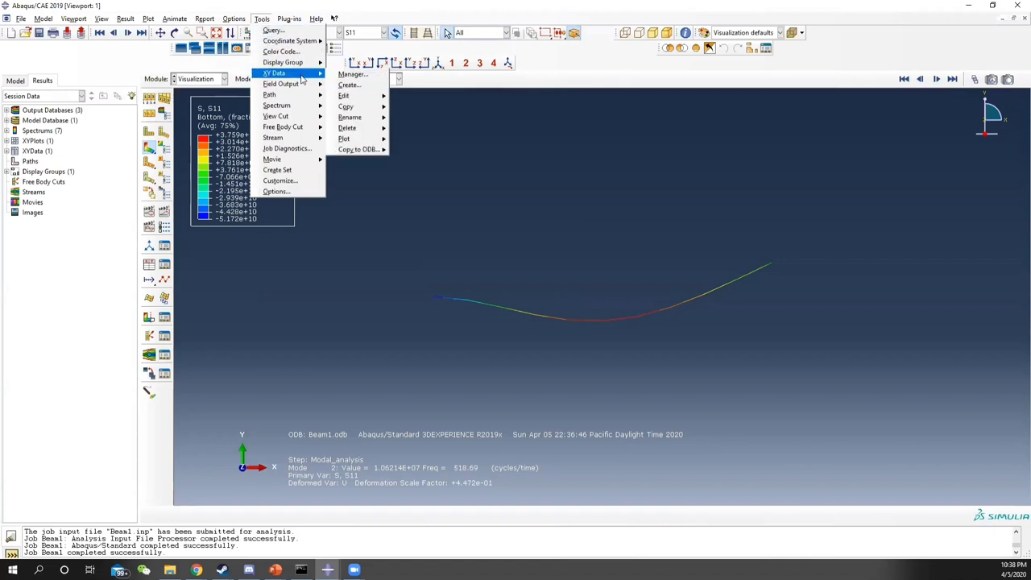
{"action": "left_click", "coordinate": [348, 86]}
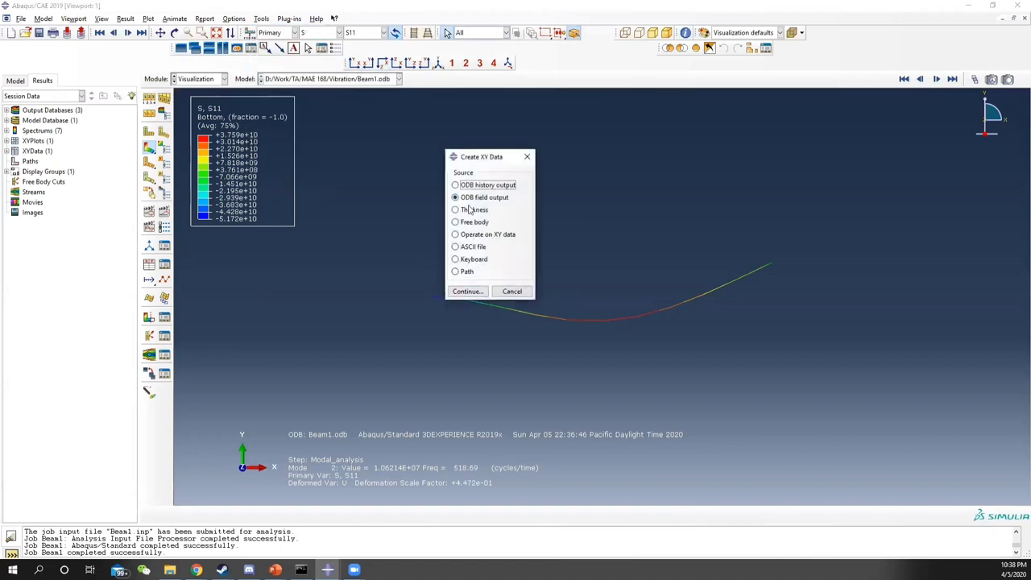
{"action": "left_click", "coordinate": [468, 292]}
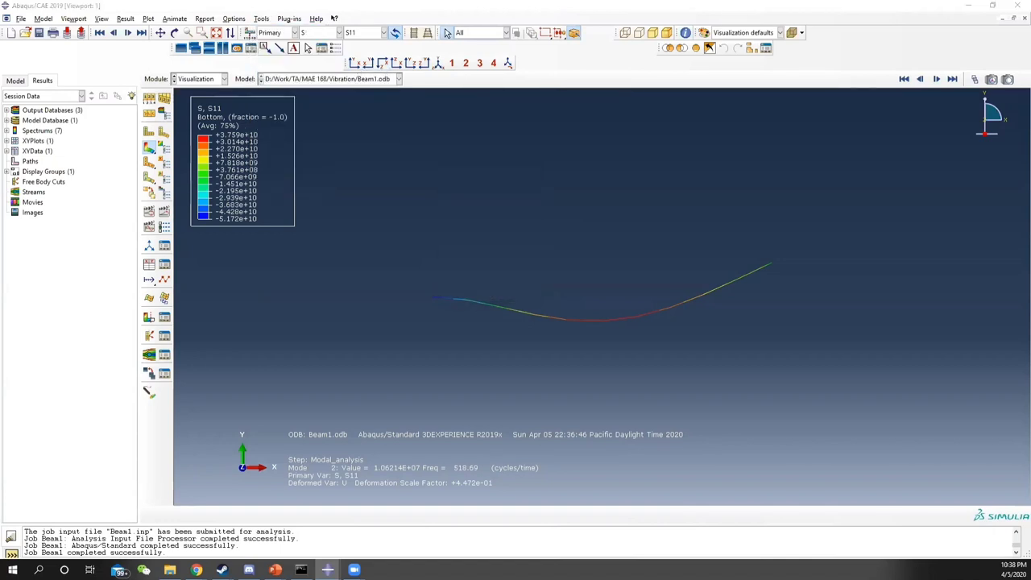
{"action": "scroll", "coordinate": [318, 275], "scroll_direction": "down", "scroll_amount": 2}
{"action": "left_click", "coordinate": [315, 264]}
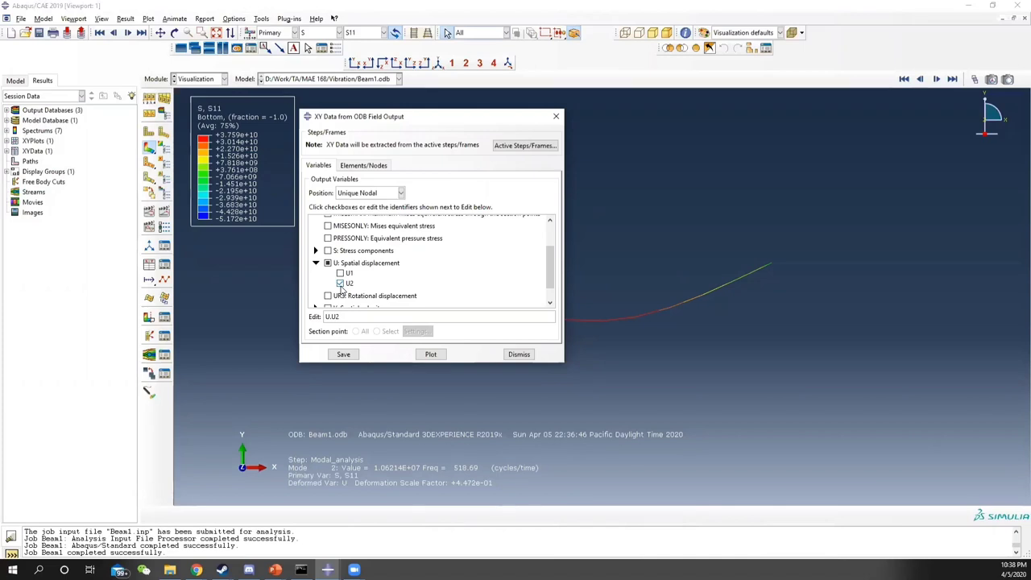
{"action": "left_click", "coordinate": [359, 193]}
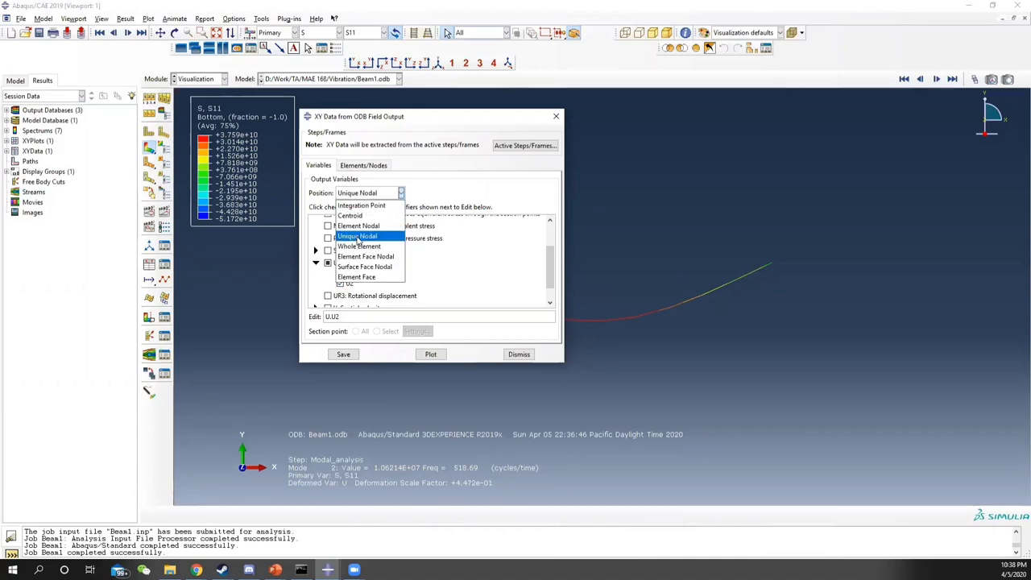
{"action": "left_click", "coordinate": [358, 237]}
Pick the single node at the beam's free right end for the XY data
{"action": "left_click", "coordinate": [378, 165]}
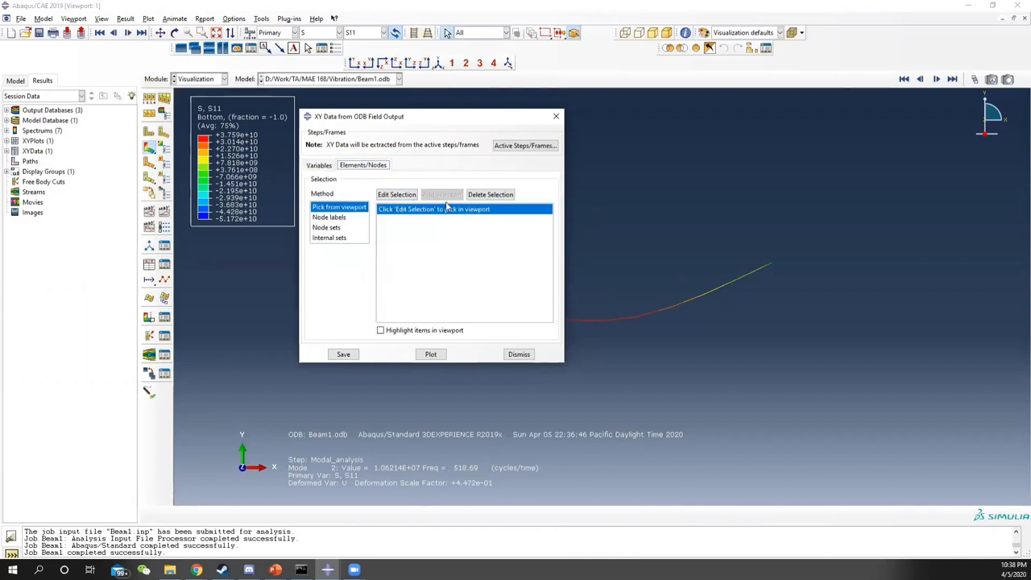
{"action": "left_click", "coordinate": [396, 194]}
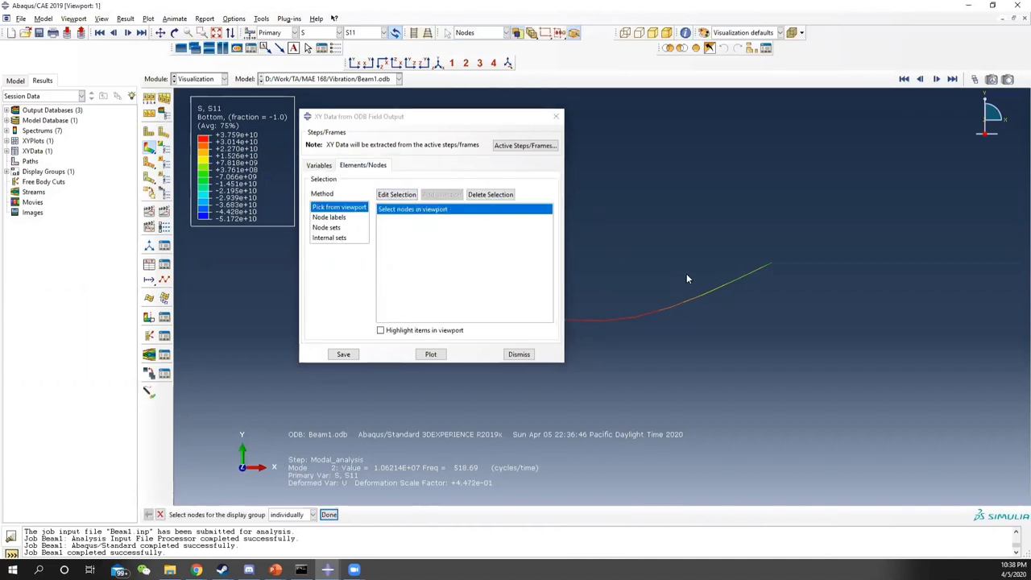
{"action": "left_click_drag", "start_coordinate": [490, 127], "coordinate": [295, 142]}
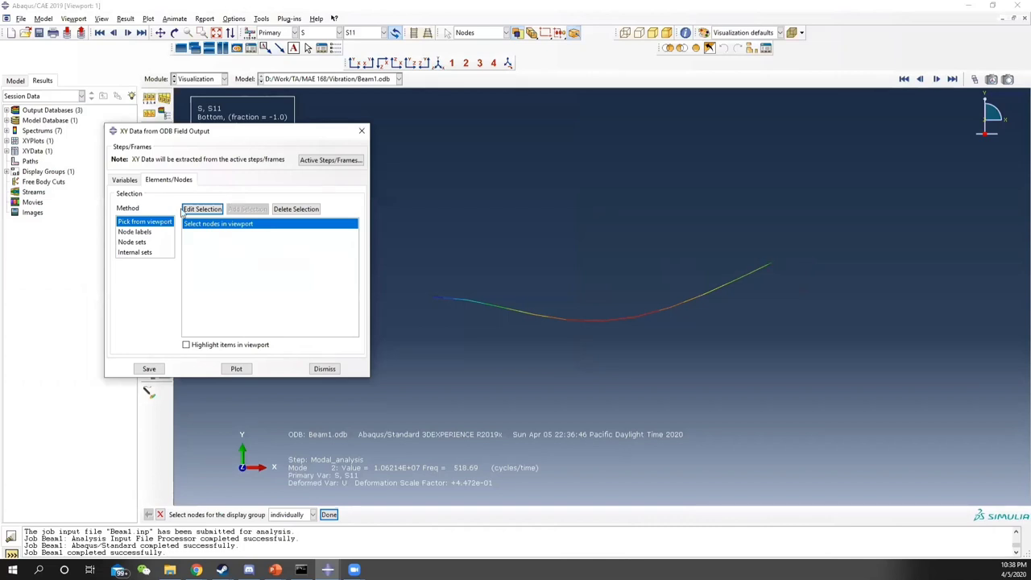
{"action": "left_click", "coordinate": [214, 212]}
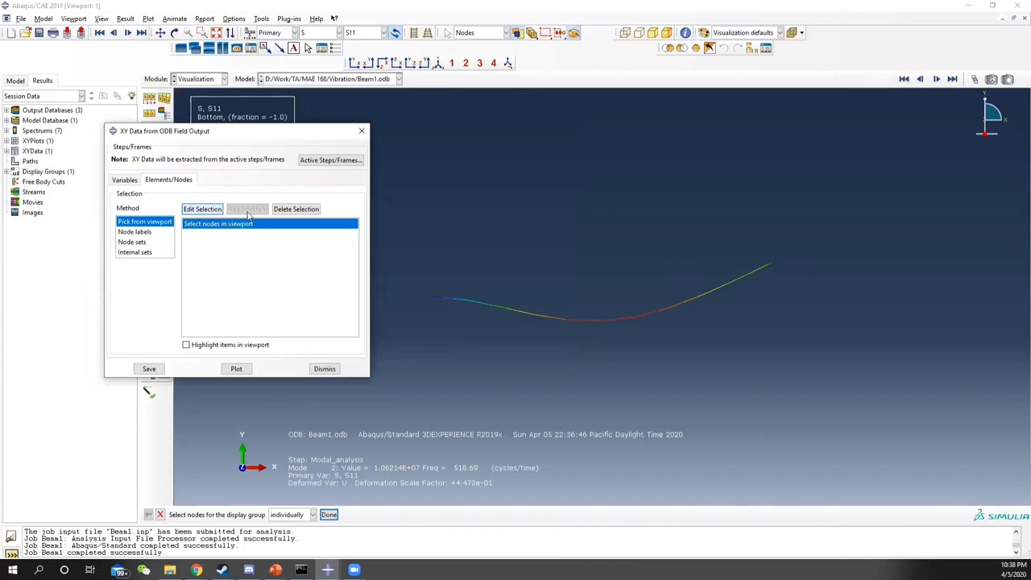
{"action": "left_click", "coordinate": [771, 262]}
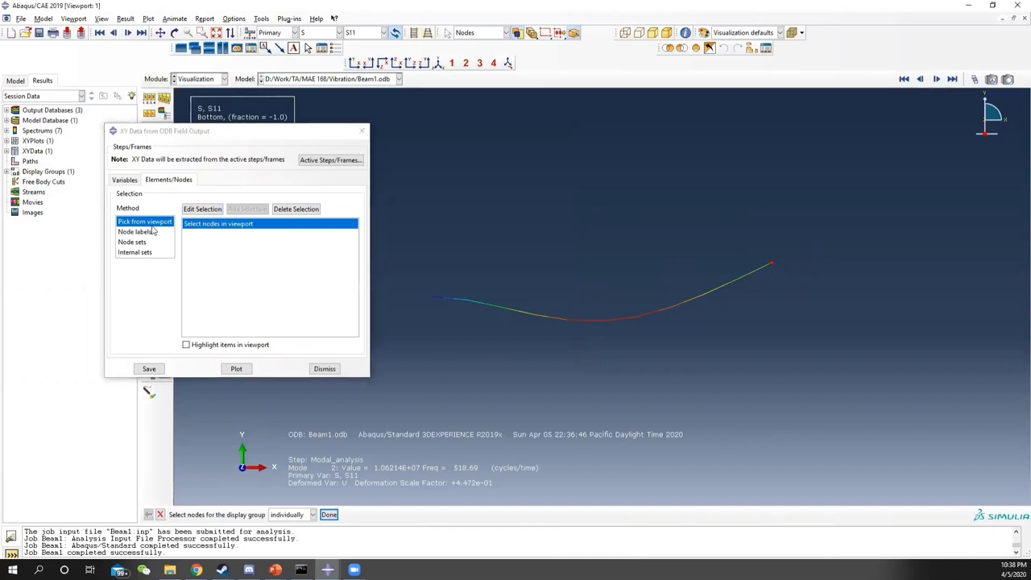
{"action": "left_click", "coordinate": [329, 514]}
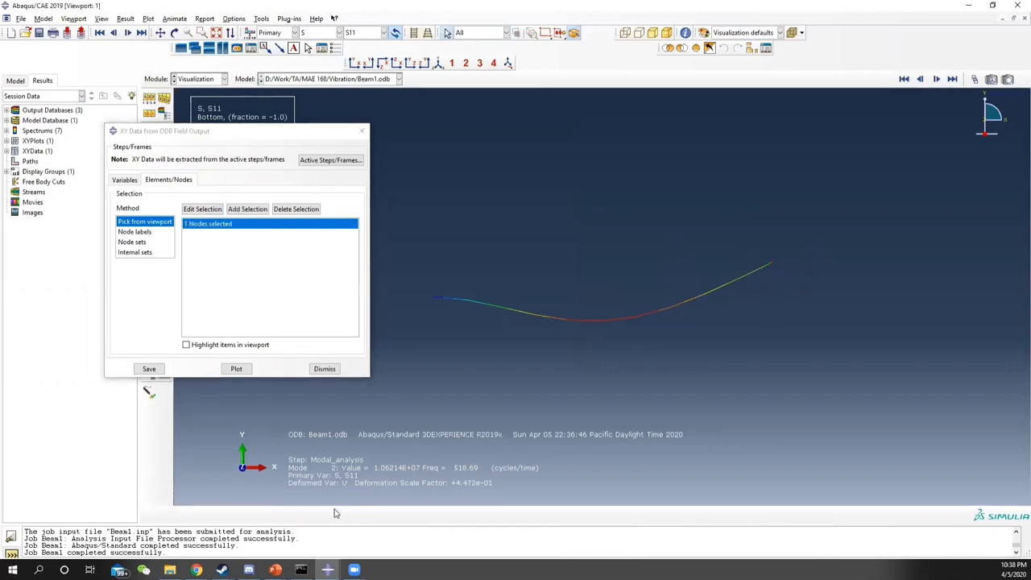
Exclude the Modal_analysis step frames, leaving only RVR active
{"action": "left_click", "coordinate": [319, 161]}
{"action": "left_click", "coordinate": [311, 293]}
{"action": "left_click", "coordinate": [310, 292]}
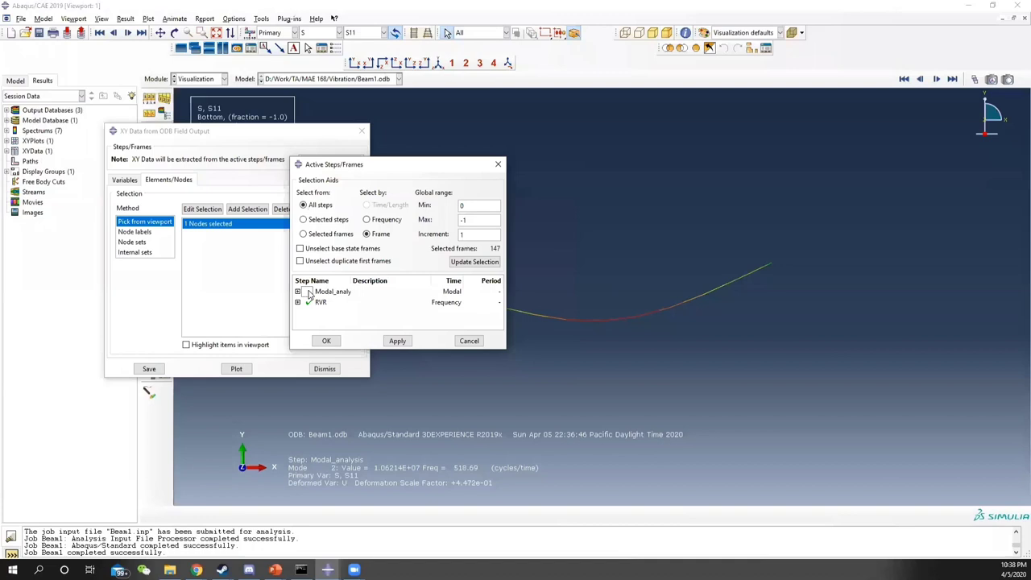
{"action": "left_click", "coordinate": [326, 341]}
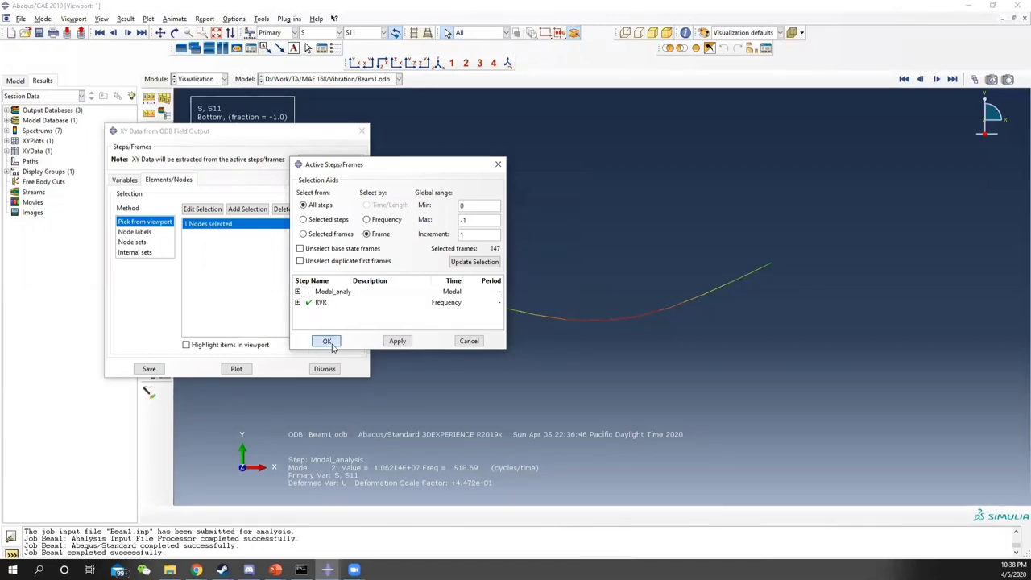
Plot node 11's U2 displacement against frequency and move the data dialog off the plot
{"action": "left_click", "coordinate": [238, 369]}
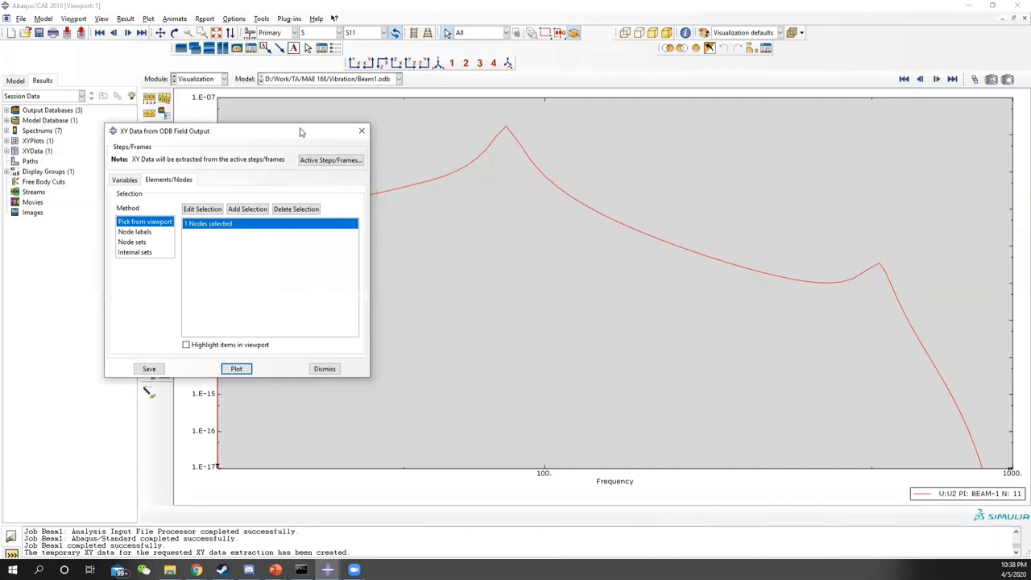
{"action": "left_click_drag", "start_coordinate": [296, 133], "coordinate": [63, 141]}
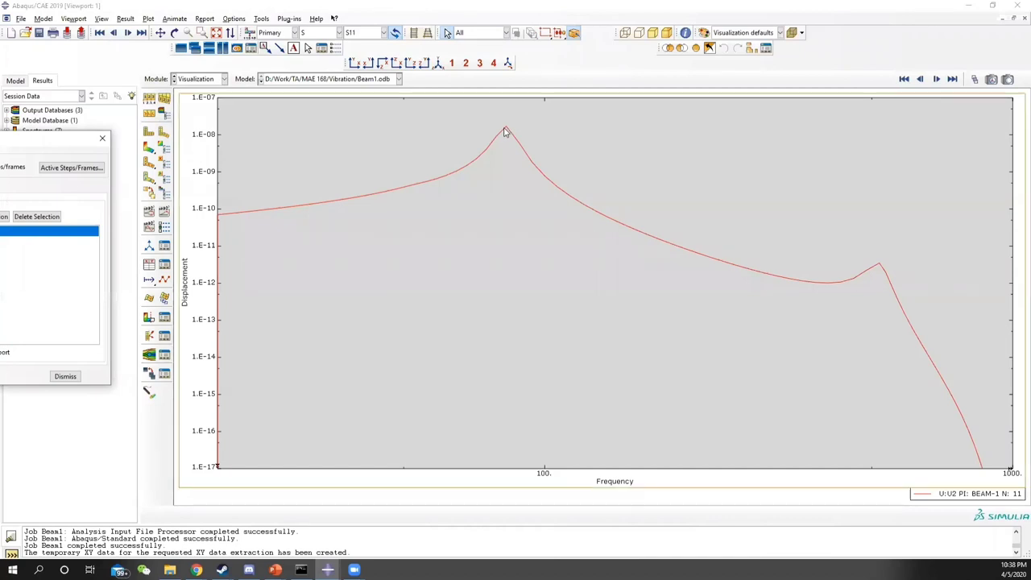
{"action": "left_click_drag", "start_coordinate": [39, 142], "coordinate": [201, 142]}
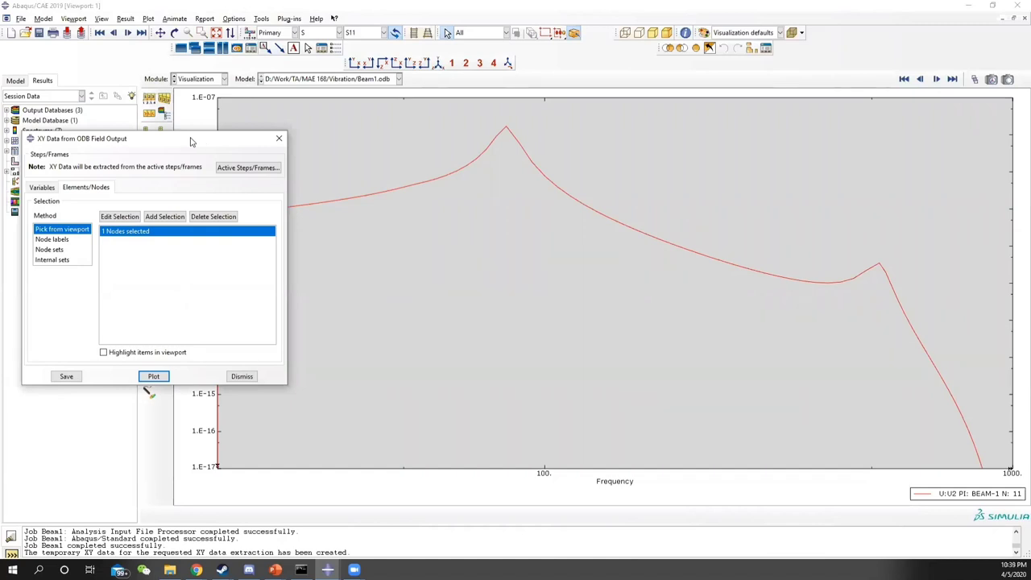
{"action": "left_click_drag", "start_coordinate": [191, 142], "coordinate": [38, 136]}
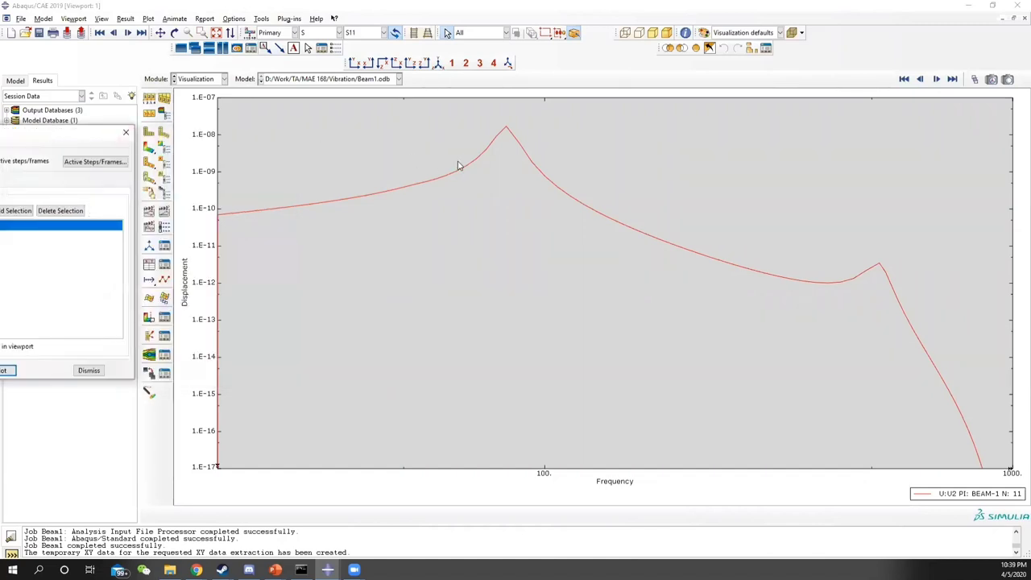
Probe the displacement curve's peak, reading 1.7099e-08 at 82.7647 Hz
{"action": "left_click", "coordinate": [263, 18]}
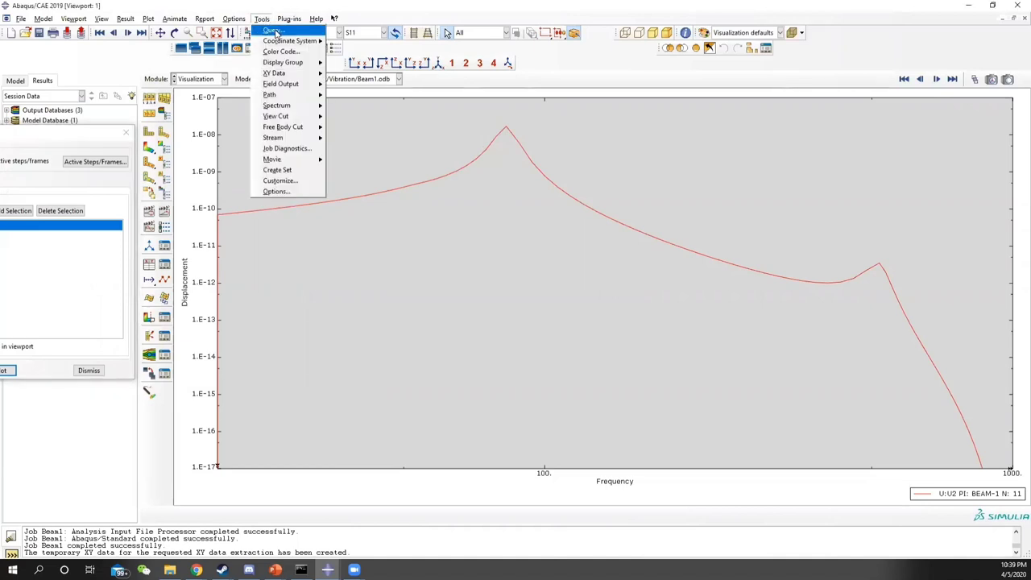
{"action": "left_click", "coordinate": [274, 30]}
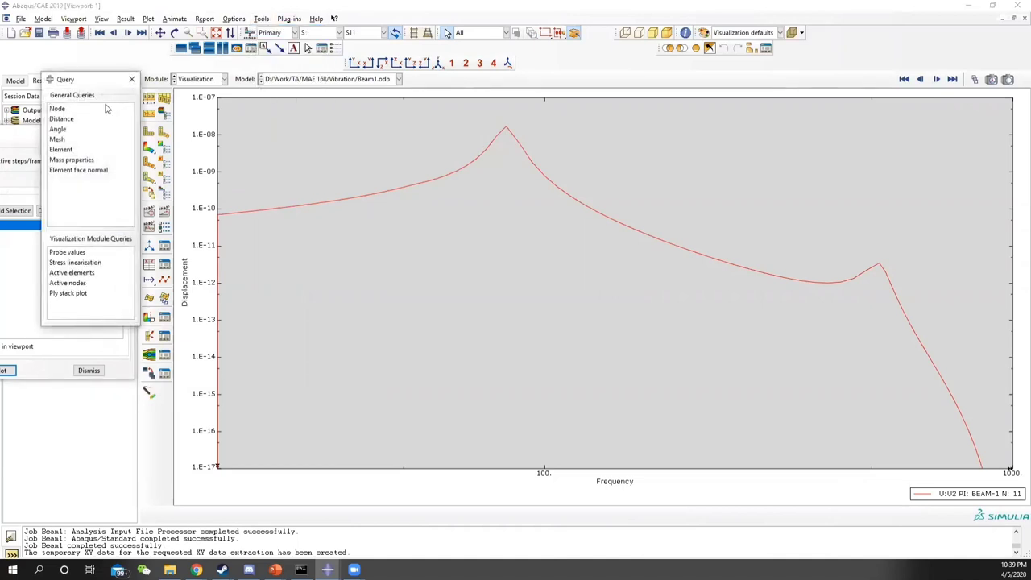
{"action": "left_click", "coordinate": [68, 253]}
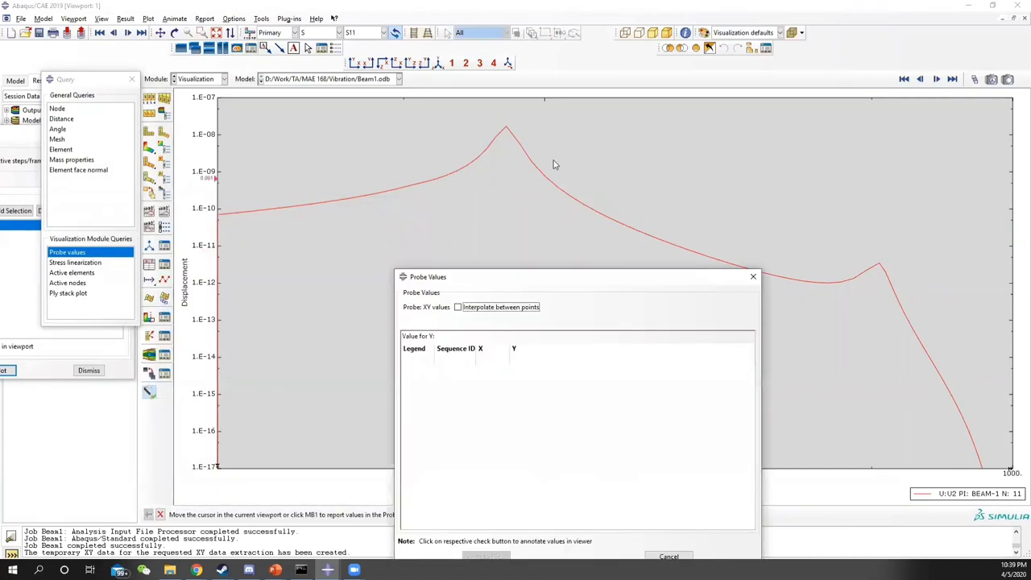
{"action": "left_click", "coordinate": [506, 129]}
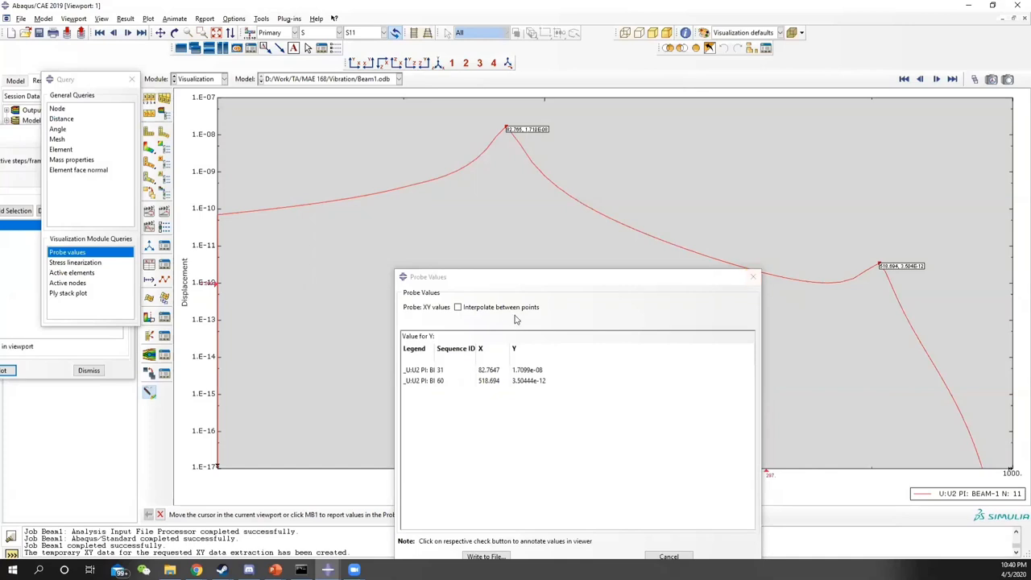
Close the probe values, query and XY data dialogs without saving probed values
{"action": "left_click", "coordinate": [748, 278]}
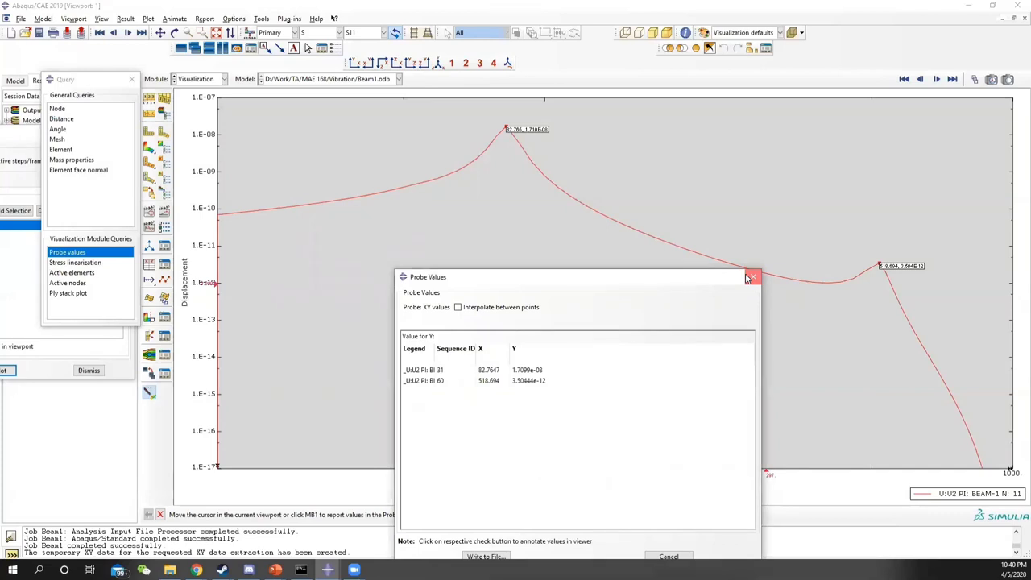
{"action": "left_click", "coordinate": [577, 457]}
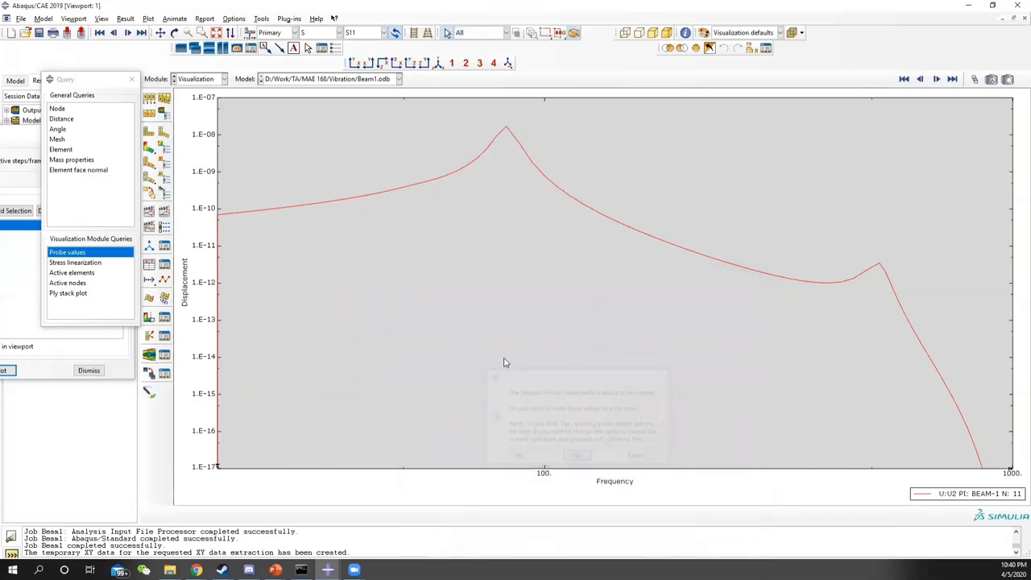
{"action": "left_click", "coordinate": [132, 79]}
{"action": "left_click", "coordinate": [127, 132]}
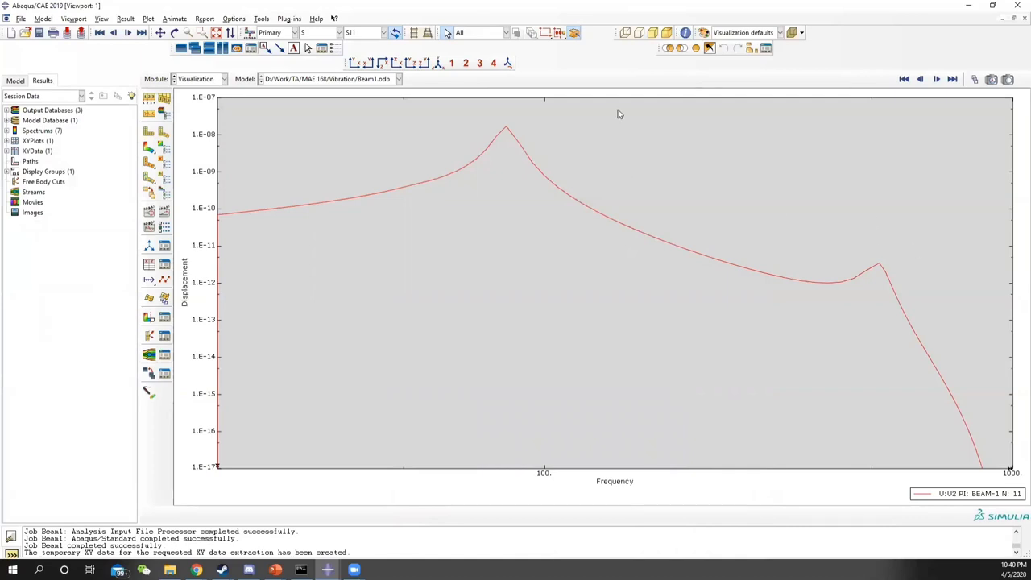
Fix the frequency axis to a log scale with minimum 10 and maximum 1000
{"action": "left_click", "coordinate": [233, 20]}
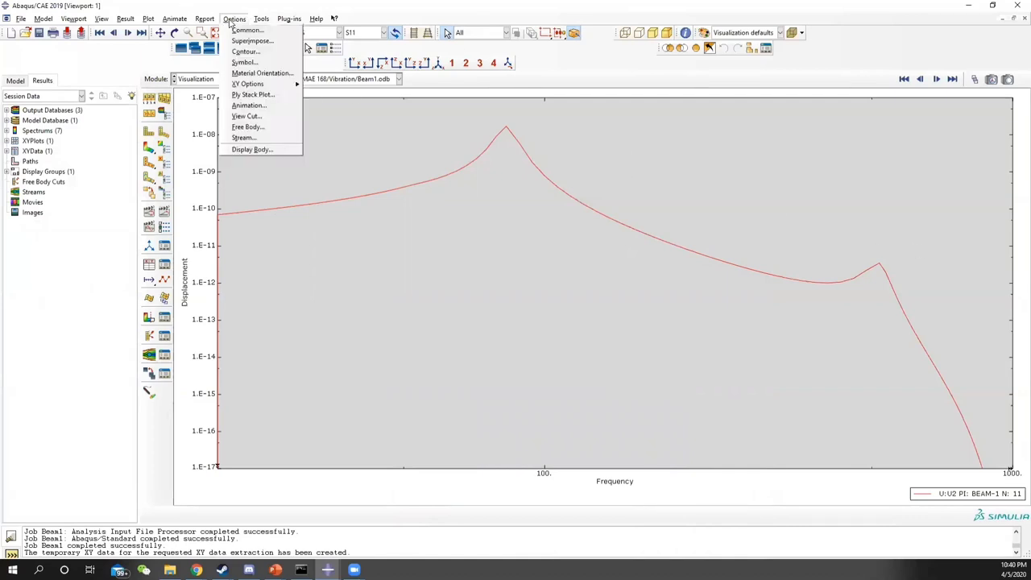
{"action": "mouse_move", "coordinate": [273, 87]}
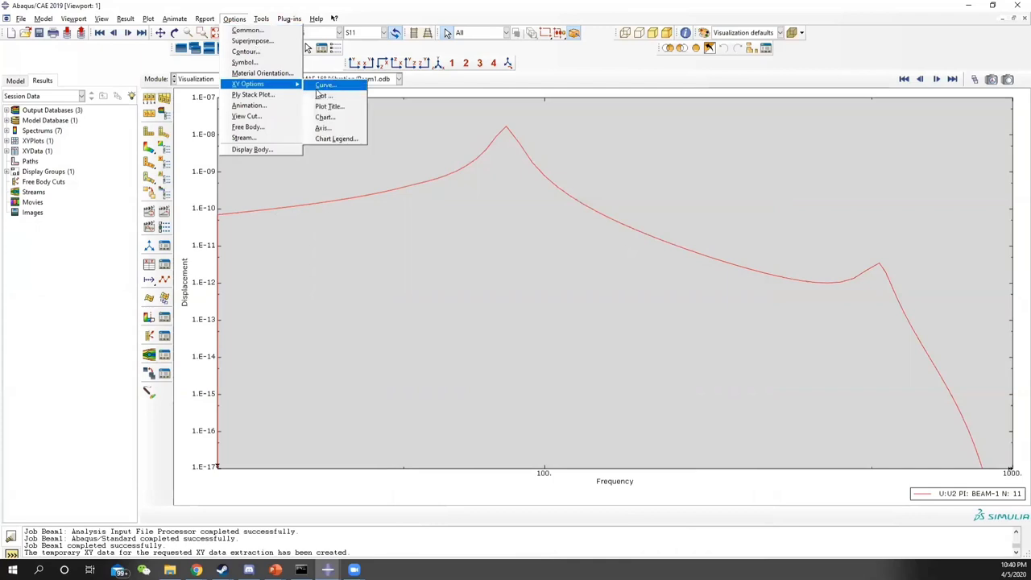
{"action": "left_click", "coordinate": [323, 127]}
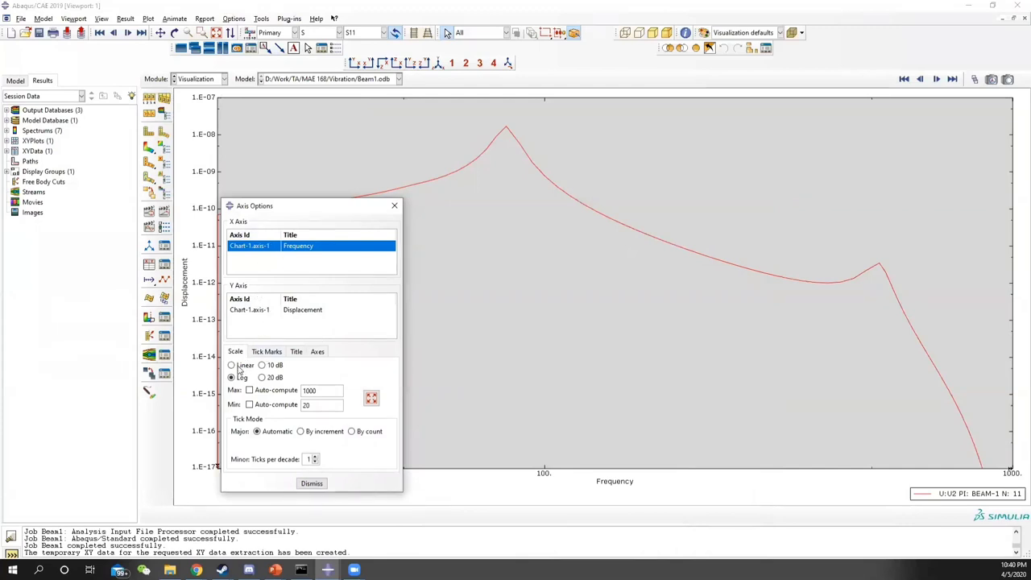
{"action": "left_click", "coordinate": [265, 312]}
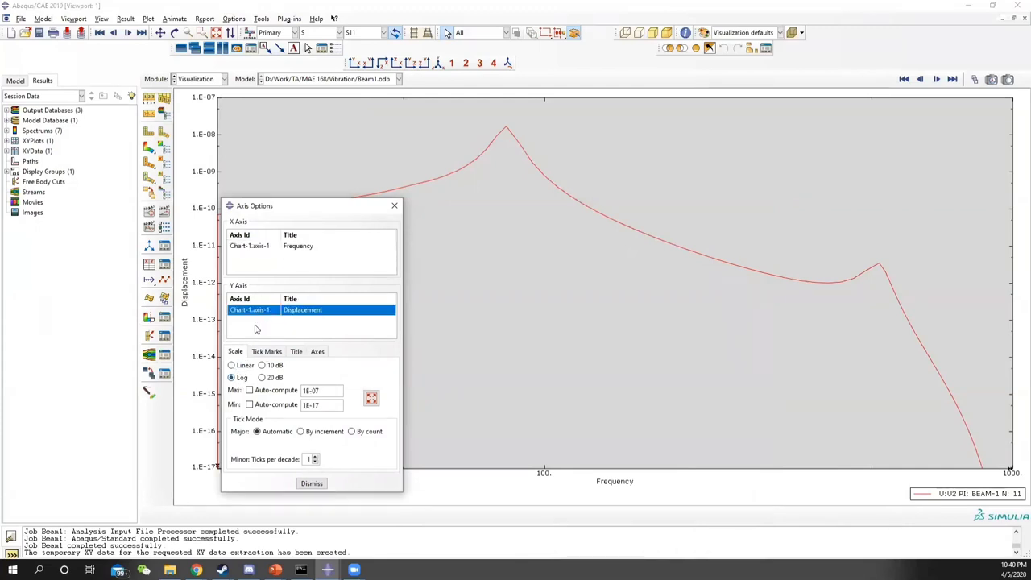
{"action": "left_click", "coordinate": [263, 247]}
{"action": "left_click", "coordinate": [260, 313]}
{"action": "left_click_drag", "start_coordinate": [324, 390], "coordinate": [302, 390]}
{"action": "left_click", "coordinate": [254, 252]}
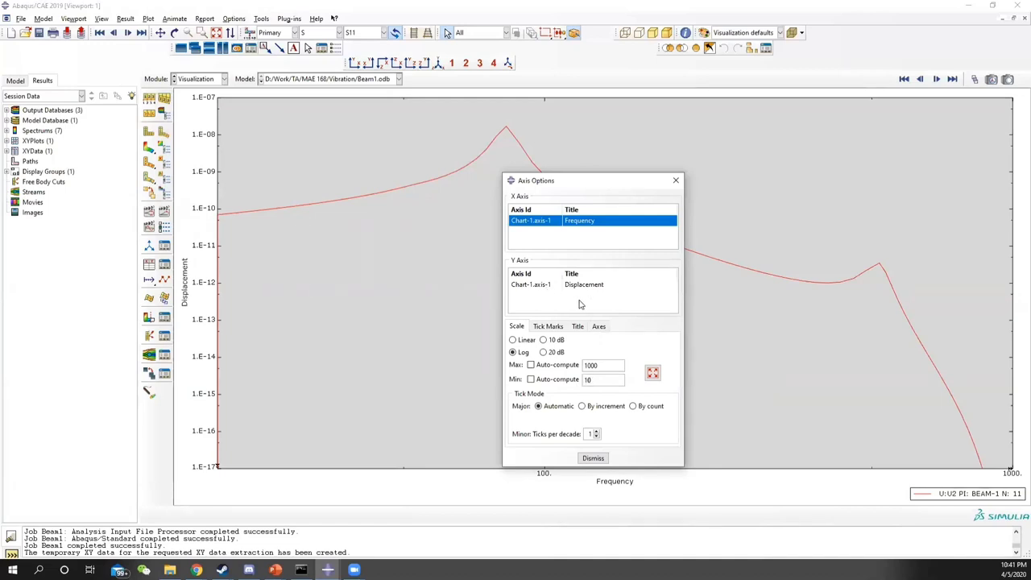
{"action": "key", "text": "Return"}
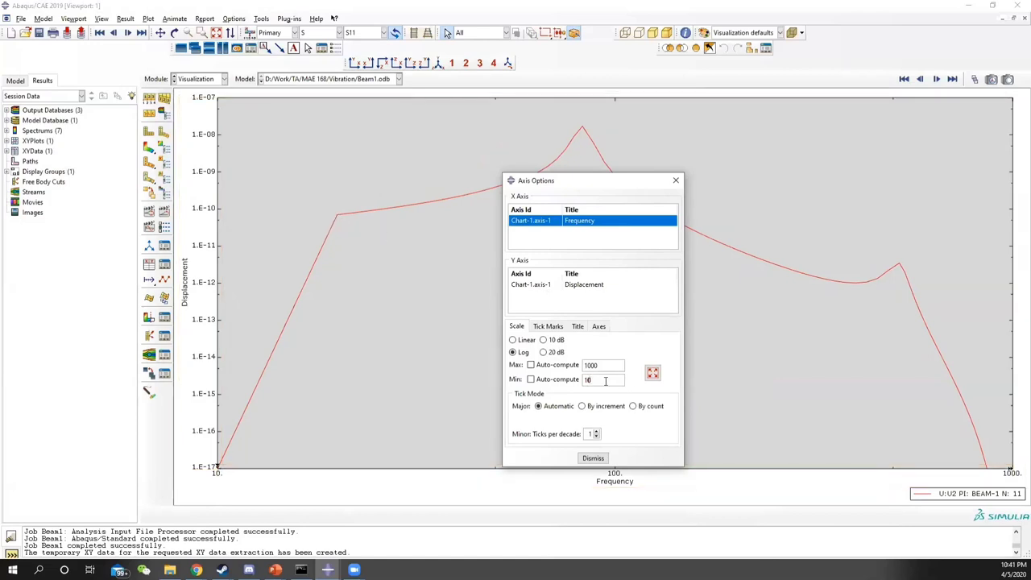
{"action": "left_click_drag", "start_coordinate": [605, 381], "coordinate": [553, 383]}
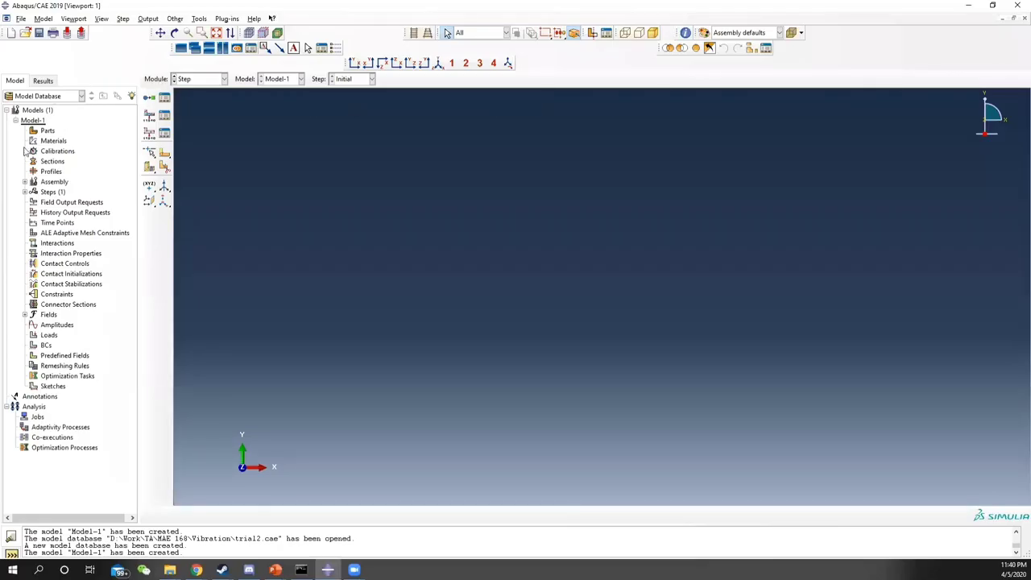
Create a 3D deformable solid extrusion part named Beam, correcting the approximate size
{"action": "right_click", "coordinate": [47, 131]}
{"action": "left_click", "coordinate": [61, 145]}
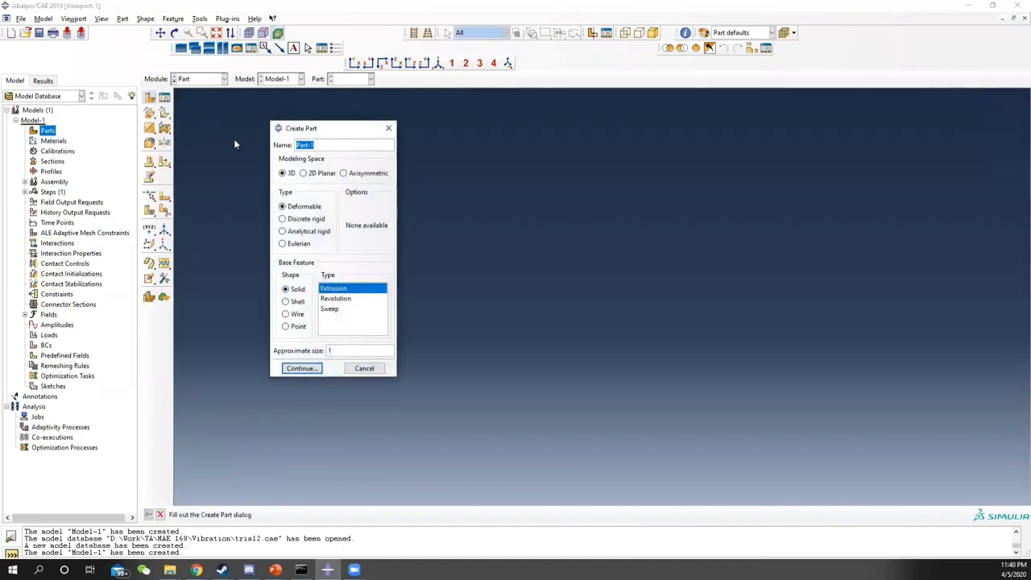
{"action": "type", "text": "Beam"}
{"action": "left_click_drag", "start_coordinate": [337, 353], "coordinate": [312, 354]}
{"action": "key", "text": "BackSpace"}
{"action": "left_click", "coordinate": [303, 368]}
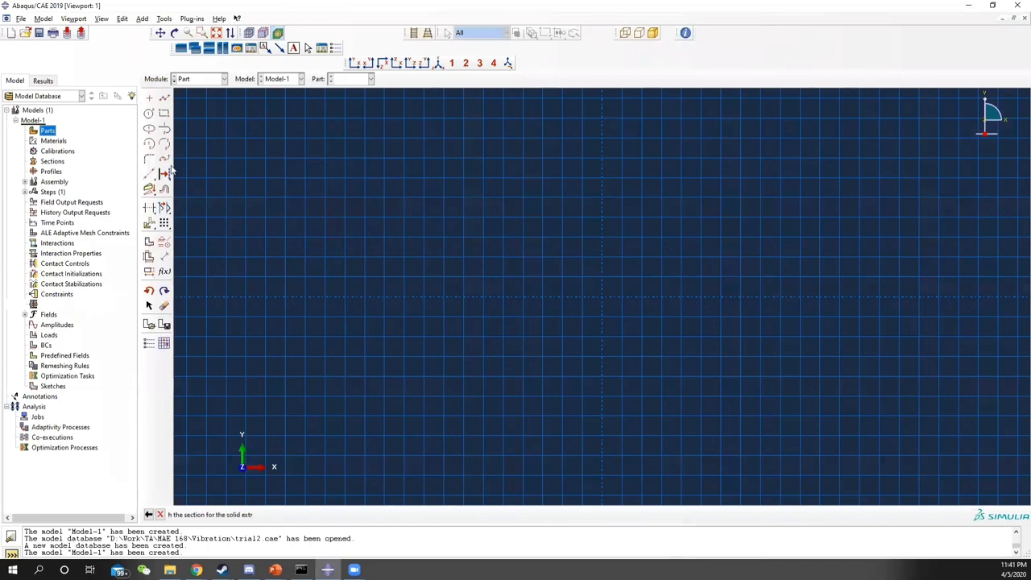
Sketch a rectangle from 0,0 to 0.15,0.007 and extrude it to the entered depth
{"action": "left_click", "coordinate": [164, 112]}
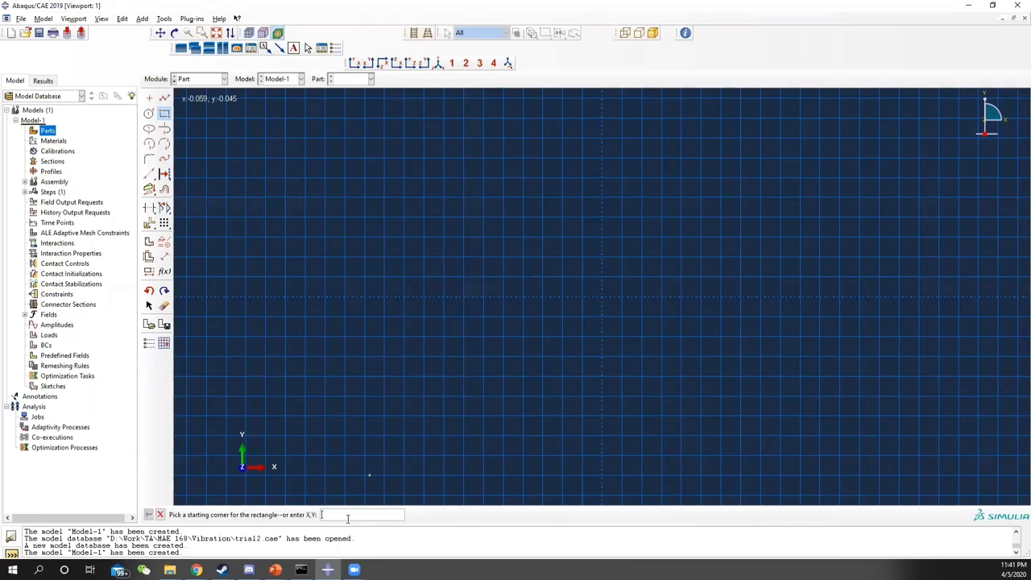
{"action": "key", "text": "Return"}
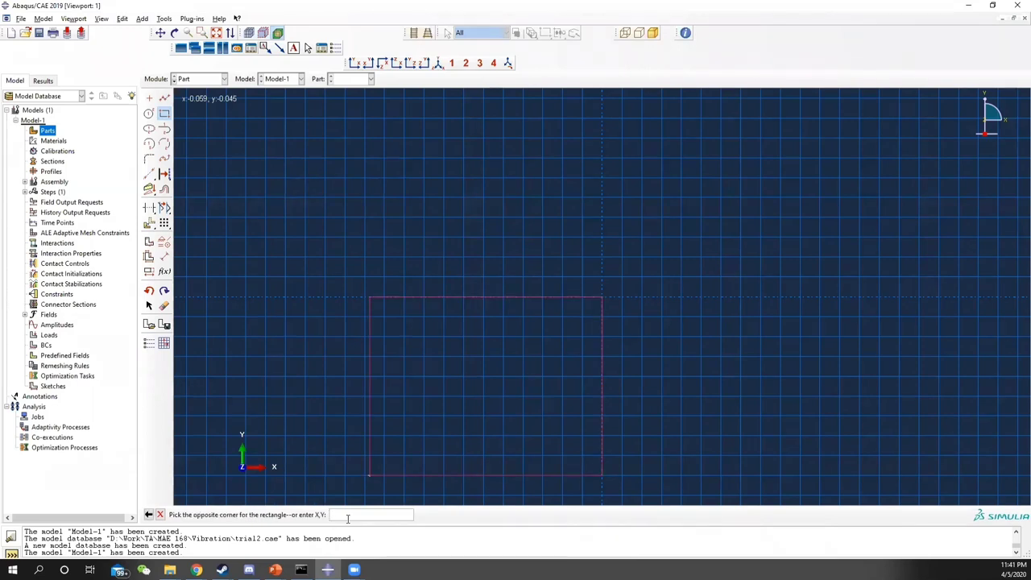
{"action": "type", "text": "0.15,0.007"}
{"action": "key", "text": "Return"}
{"action": "left_click", "coordinate": [160, 514]}
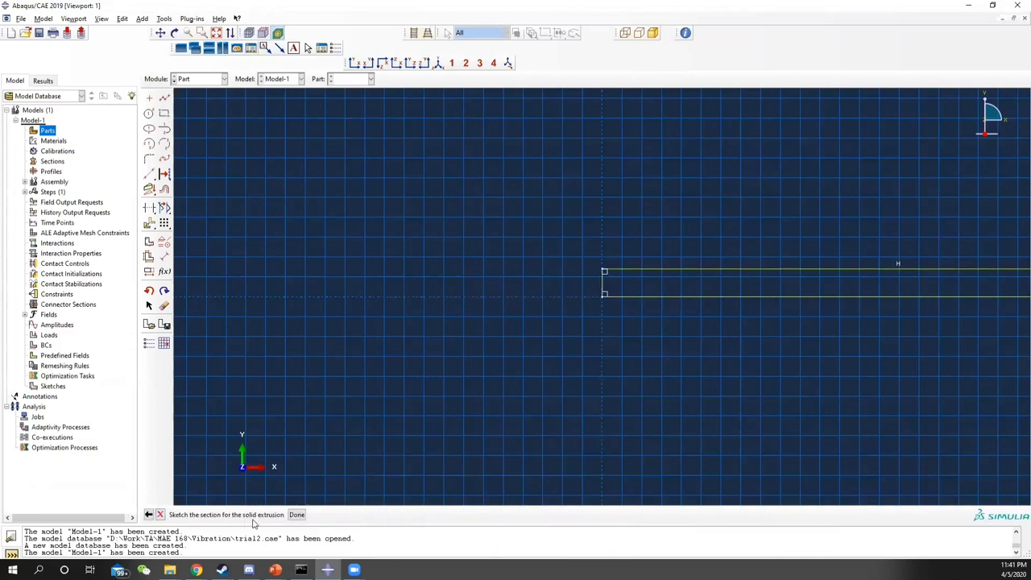
{"action": "left_click", "coordinate": [295, 515]}
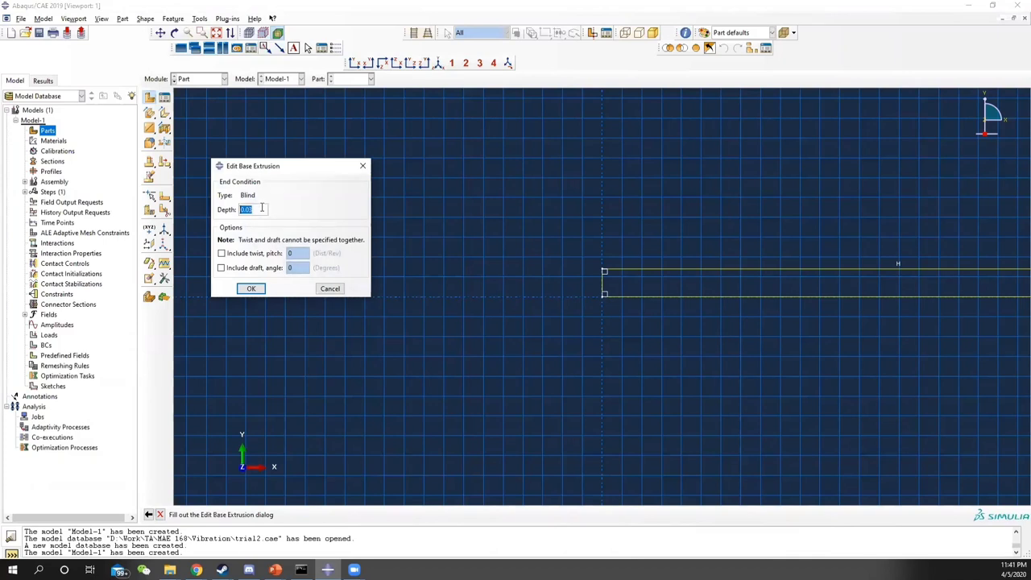
{"action": "type", "text": "0.0"}
{"action": "key", "text": "Return"}
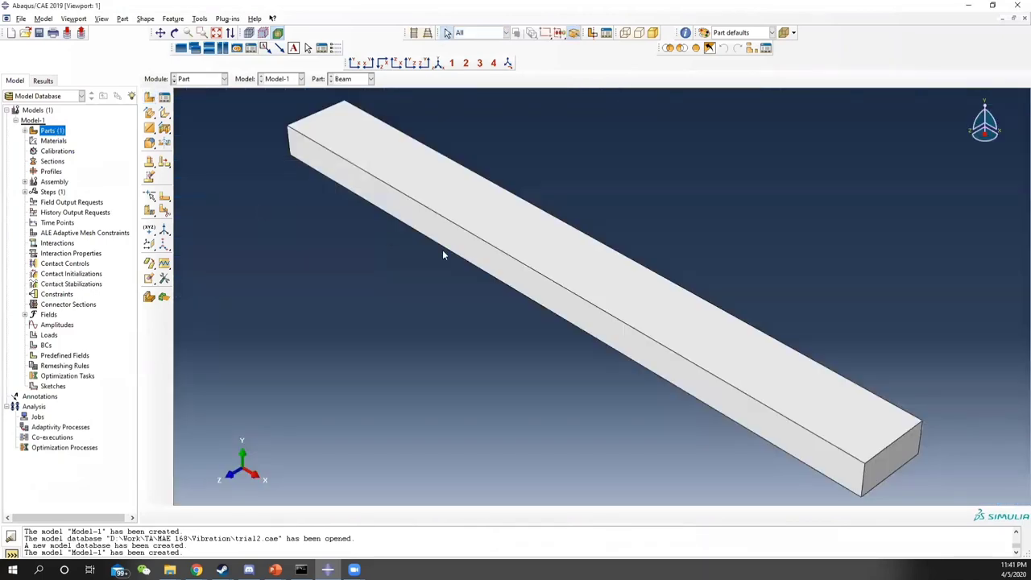
In the Property module, create material Al with a mass density of 2770
{"action": "left_click_drag", "start_coordinate": [750, 408], "coordinate": [587, 308], "text": "ctrl+alt"}
{"action": "middle_click_drag", "start_coordinate": [587, 309], "coordinate": [536, 318], "text": "ctrl+alt"}
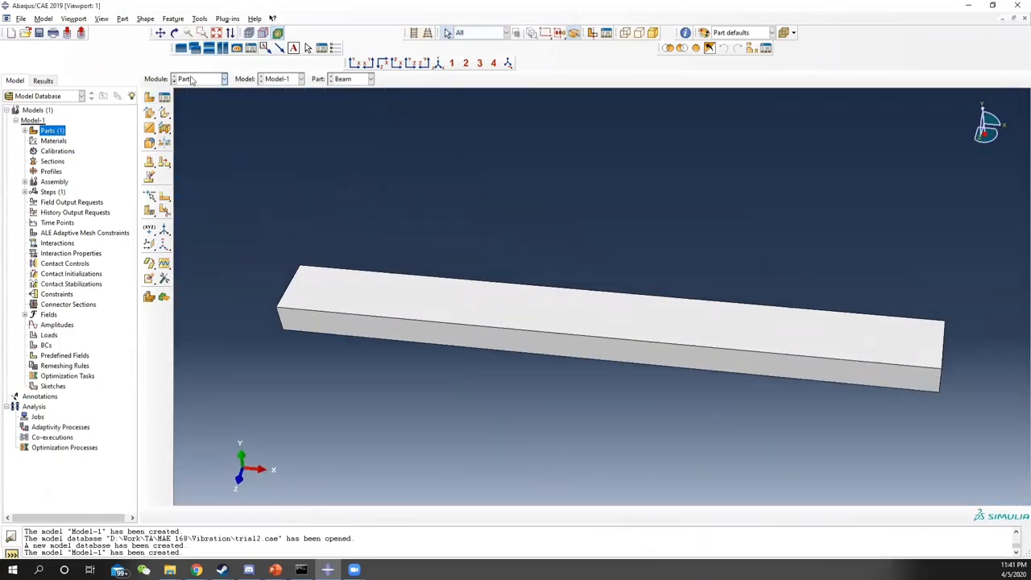
{"action": "left_click", "coordinate": [224, 78]}
{"action": "left_click", "coordinate": [193, 100]}
{"action": "left_click", "coordinate": [164, 96]}
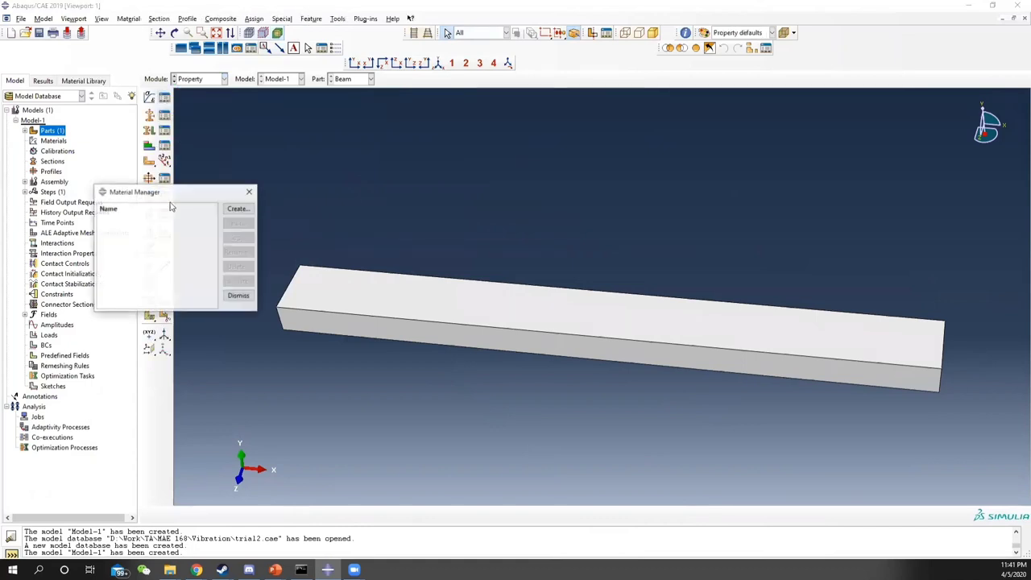
{"action": "left_click", "coordinate": [240, 210]}
{"action": "type", "text": "Al"}
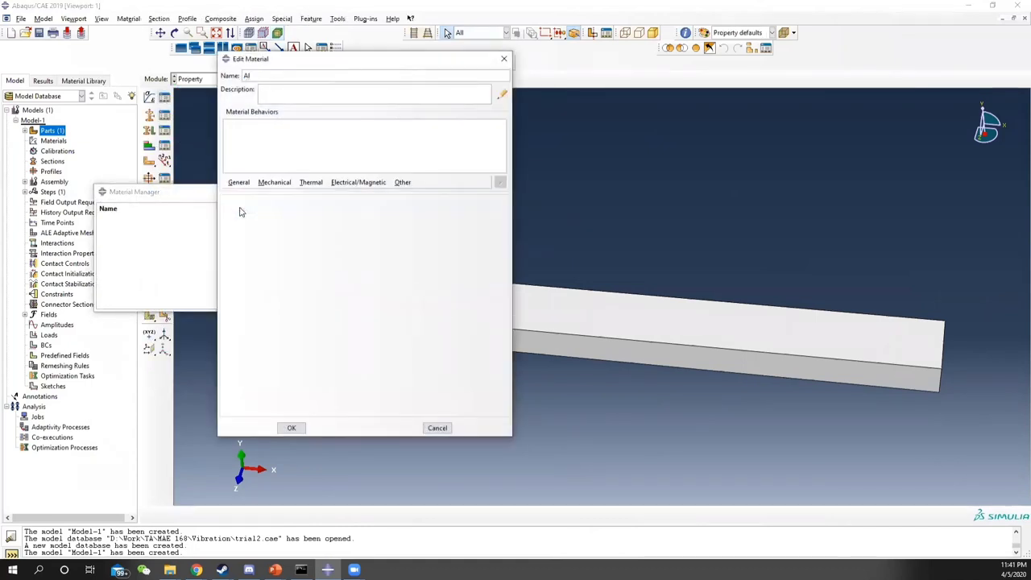
{"action": "left_click", "coordinate": [236, 184]}
{"action": "left_click", "coordinate": [239, 196]}
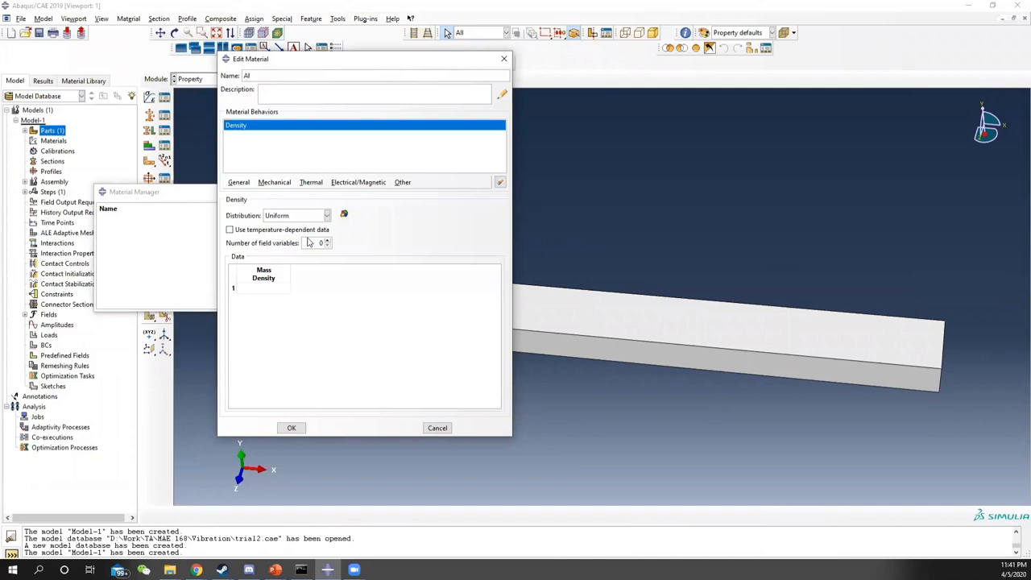
{"action": "left_click", "coordinate": [269, 287]}
Give Al elastic behaviour with Young's modulus 68.9e9 and Poisson's ratio 0.3, and save it
{"action": "left_click", "coordinate": [274, 182]}
{"action": "mouse_move", "coordinate": [304, 198]}
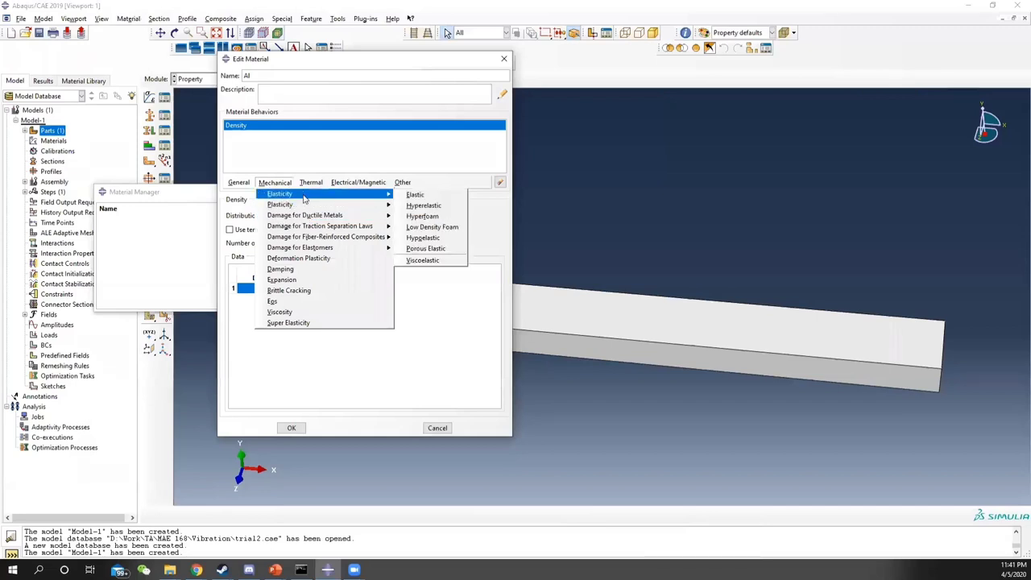
{"action": "left_click", "coordinate": [416, 194]}
{"action": "left_click", "coordinate": [270, 328]}
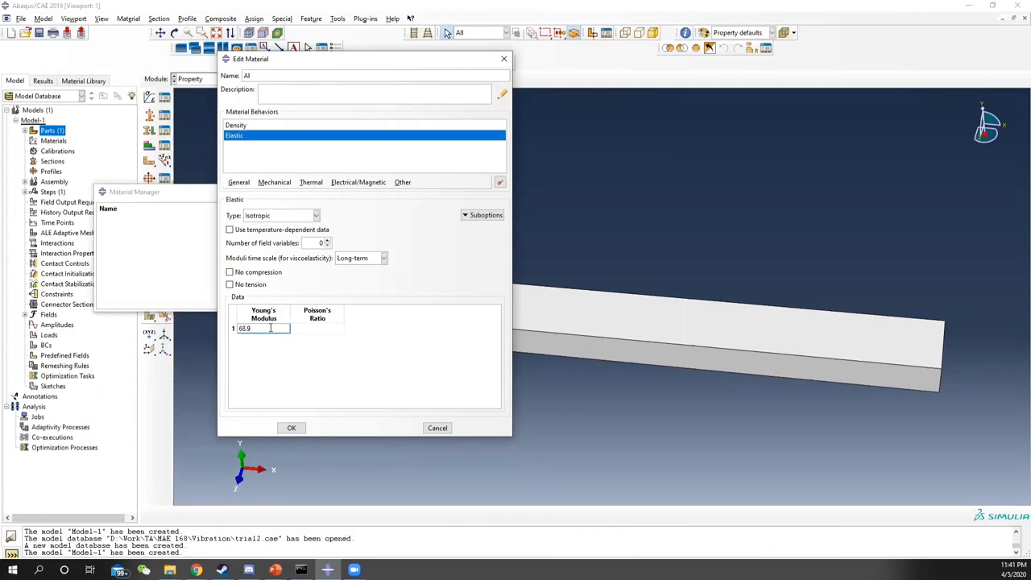
{"action": "type", "text": "68.9e9"}
{"action": "key", "text": "Tab"}
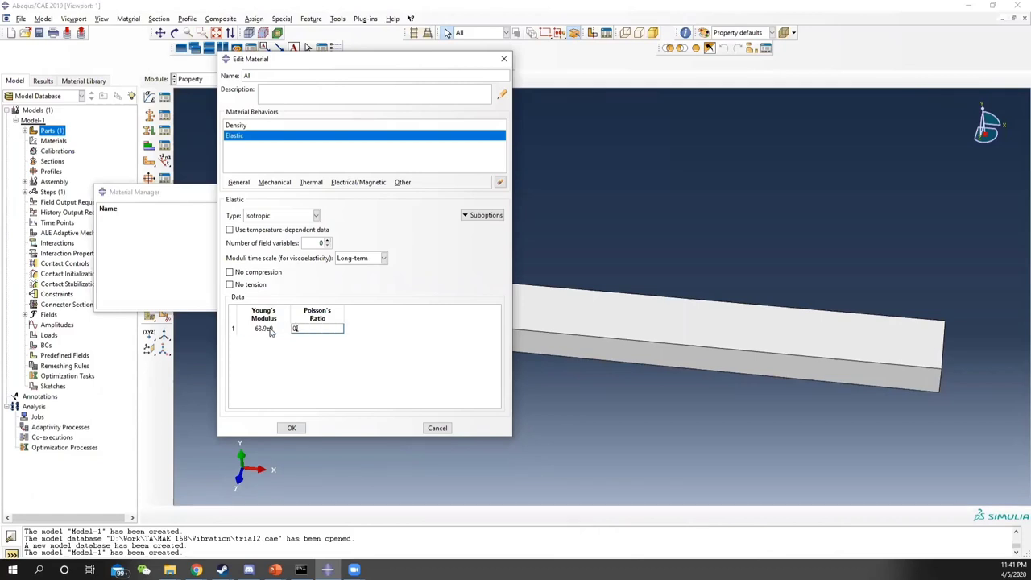
{"action": "key", "text": "Return"}
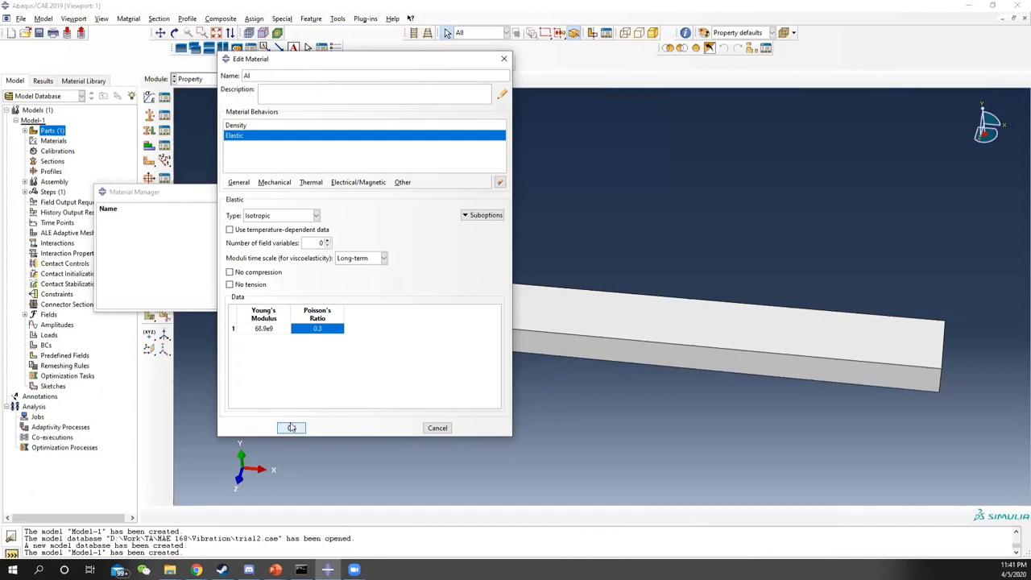
{"action": "left_click", "coordinate": [292, 428]}
Create the solid homogeneous Section-1 using material Al
{"action": "left_click", "coordinate": [250, 192]}
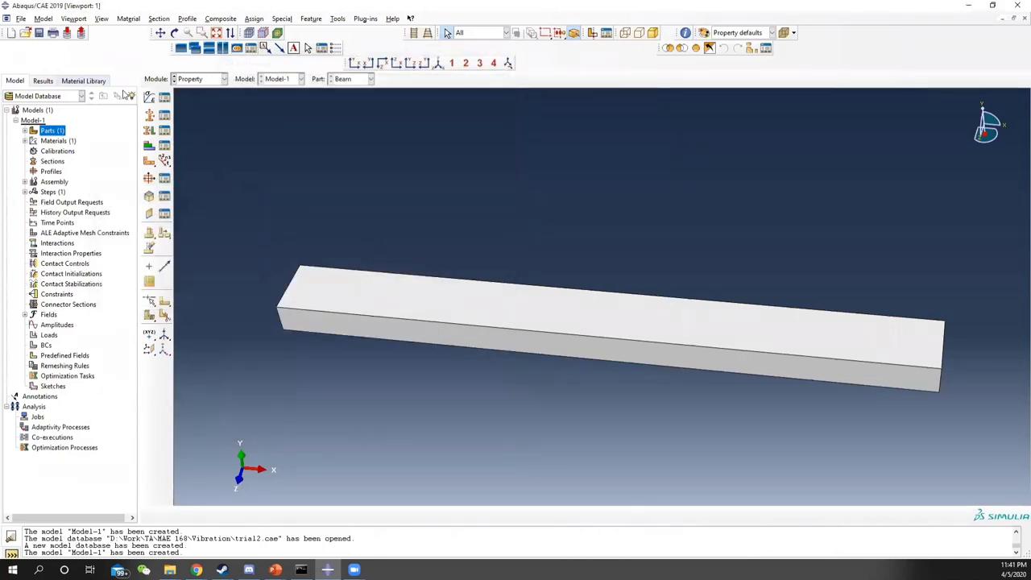
{"action": "left_click", "coordinate": [163, 117]}
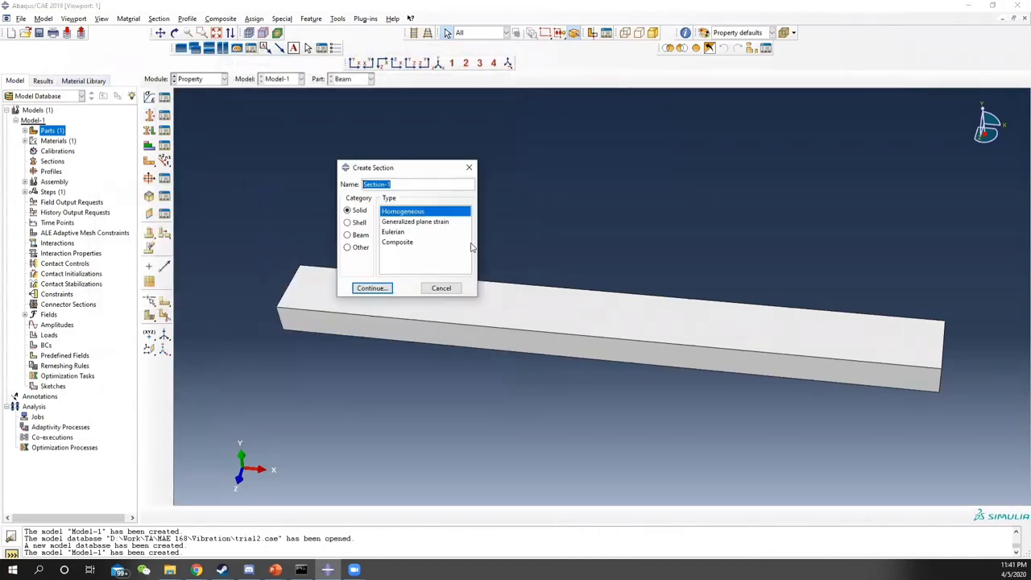
{"action": "left_click", "coordinate": [375, 288]}
{"action": "left_click", "coordinate": [375, 288]}
{"action": "left_click", "coordinate": [400, 243]}
{"action": "left_click_drag", "start_coordinate": [402, 246], "coordinate": [616, 427]}
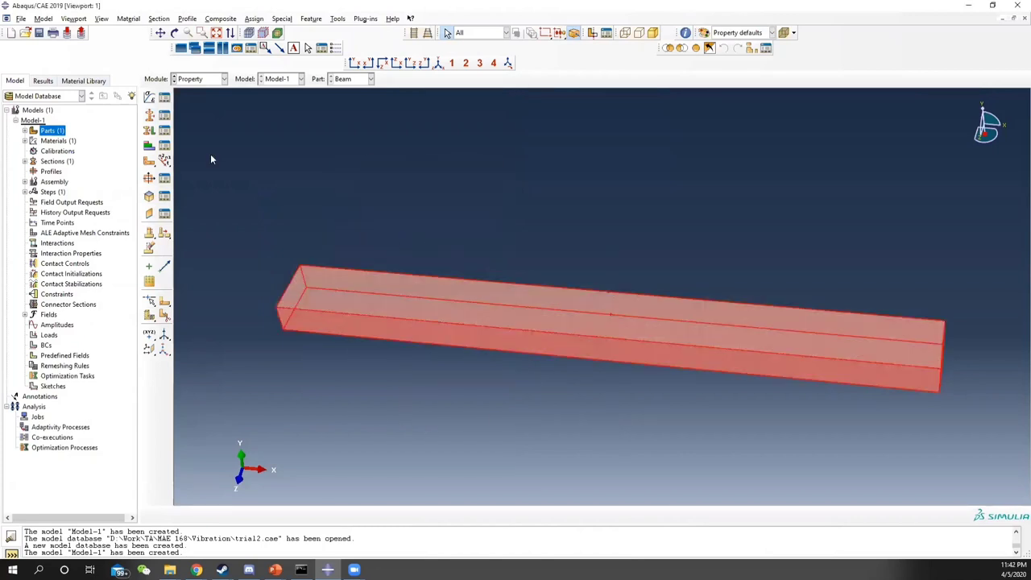
Assign Section-1 to the entire beam
{"action": "left_click", "coordinate": [148, 133]}
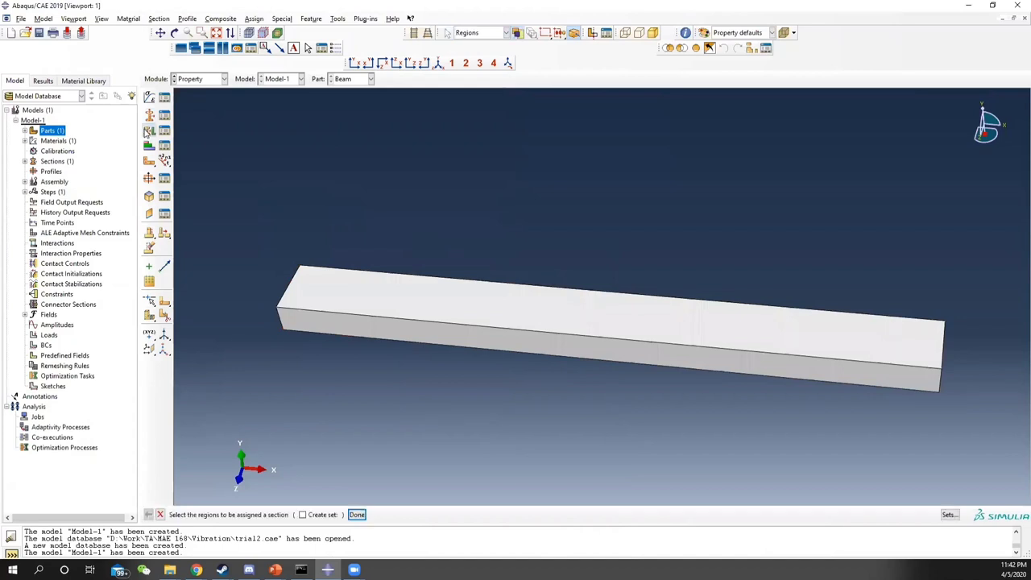
{"action": "left_click_drag", "start_coordinate": [400, 214], "coordinate": [622, 449]}
{"action": "left_click", "coordinate": [357, 514]}
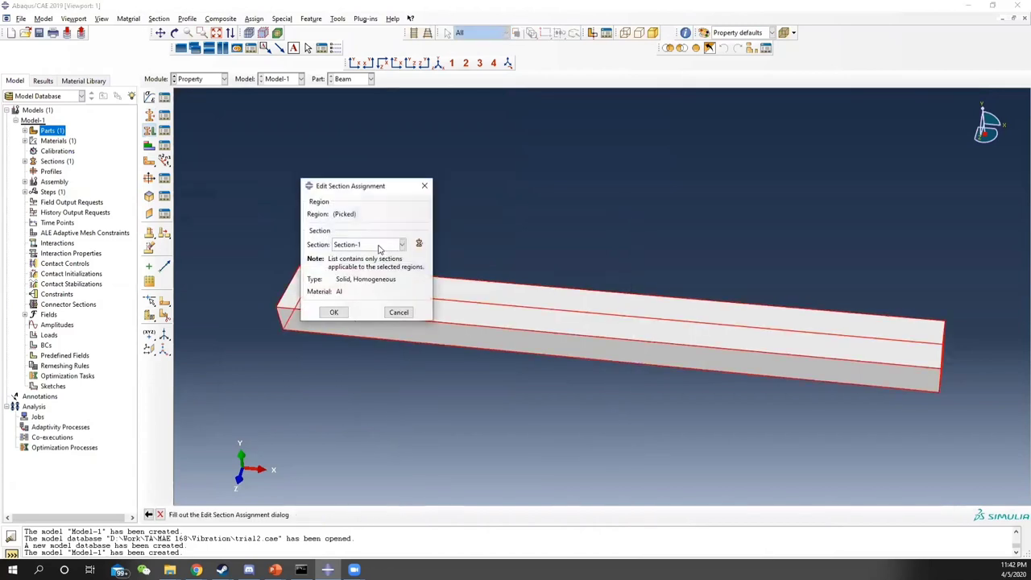
{"action": "left_click", "coordinate": [335, 312]}
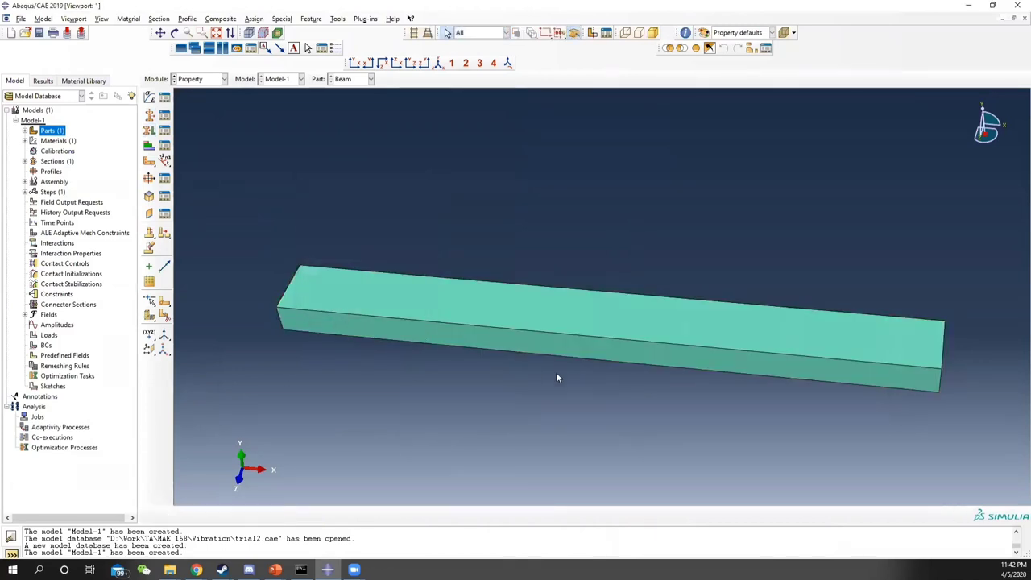
{"action": "left_click_drag", "start_coordinate": [733, 364], "coordinate": [693, 347], "text": "ctrl+alt"}
In the Assembly module, add an independent Beam instance and rotate to view its end
{"action": "left_click", "coordinate": [199, 79]}
{"action": "left_click", "coordinate": [193, 111]}
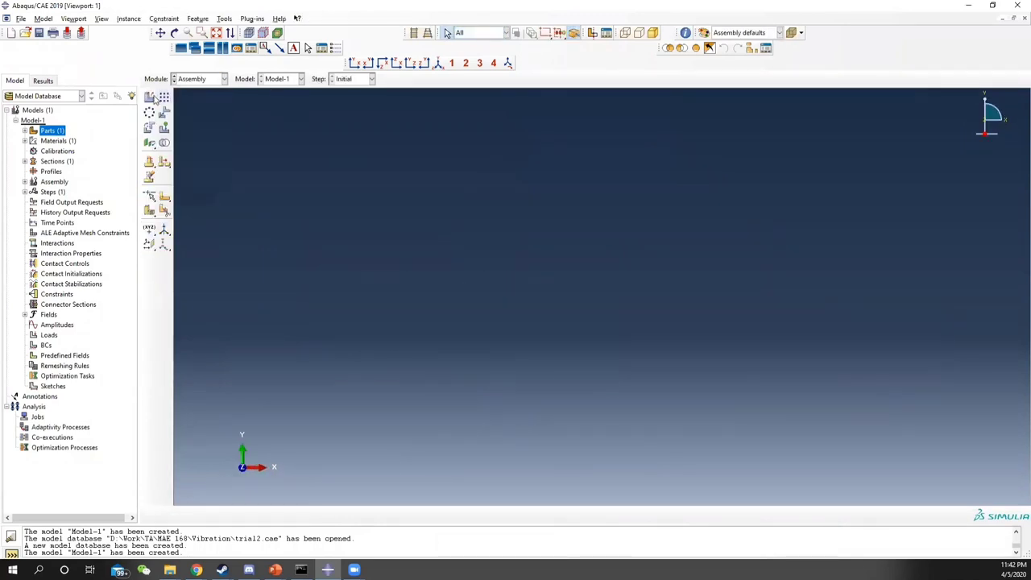
{"action": "left_click", "coordinate": [150, 97]}
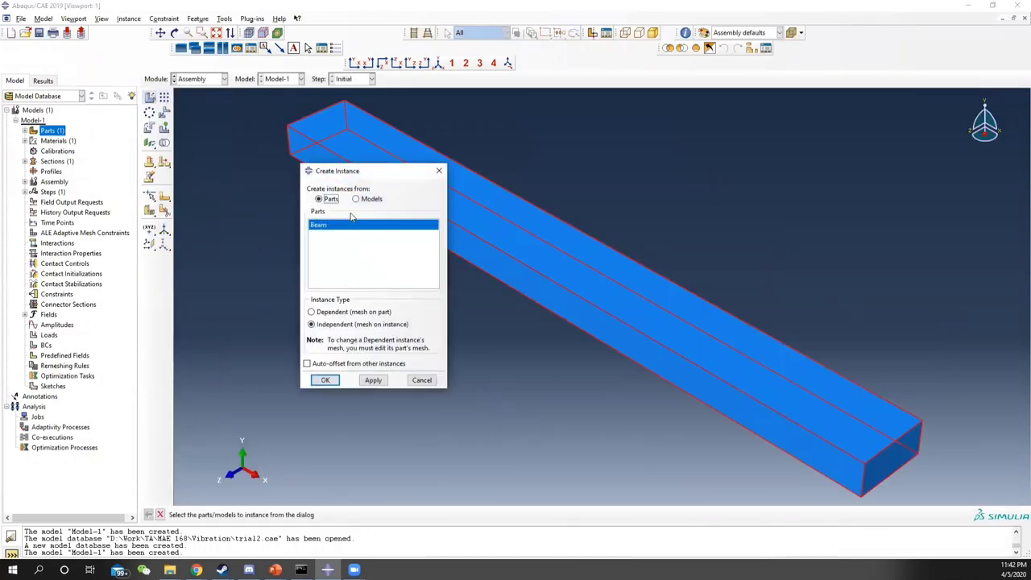
{"action": "left_click", "coordinate": [326, 380]}
{"action": "left_click_drag", "start_coordinate": [441, 356], "coordinate": [578, 357], "text": "ctrl+alt"}
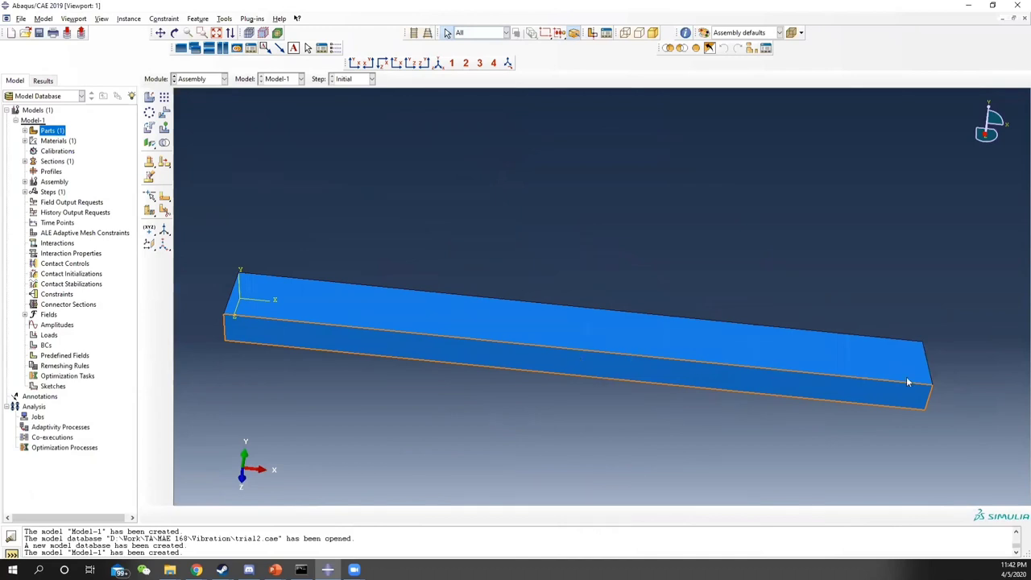
{"action": "left_click_drag", "start_coordinate": [923, 373], "coordinate": [277, 357], "text": "ctrl+alt"}
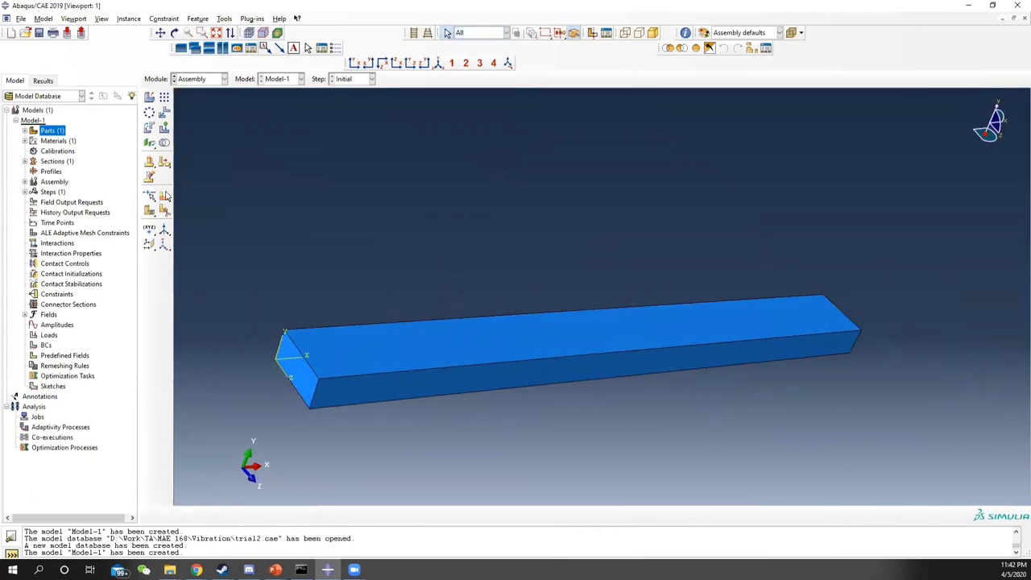
Create two datum planes offset 0.007 and 0.0035 from principal planes
{"action": "left_click", "coordinate": [151, 247]}
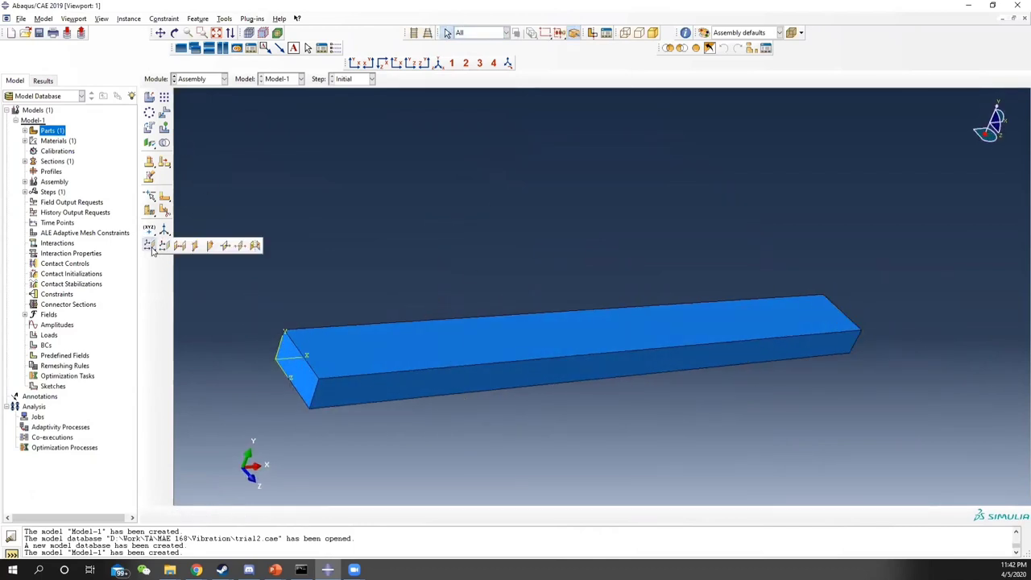
{"action": "left_click", "coordinate": [171, 246]}
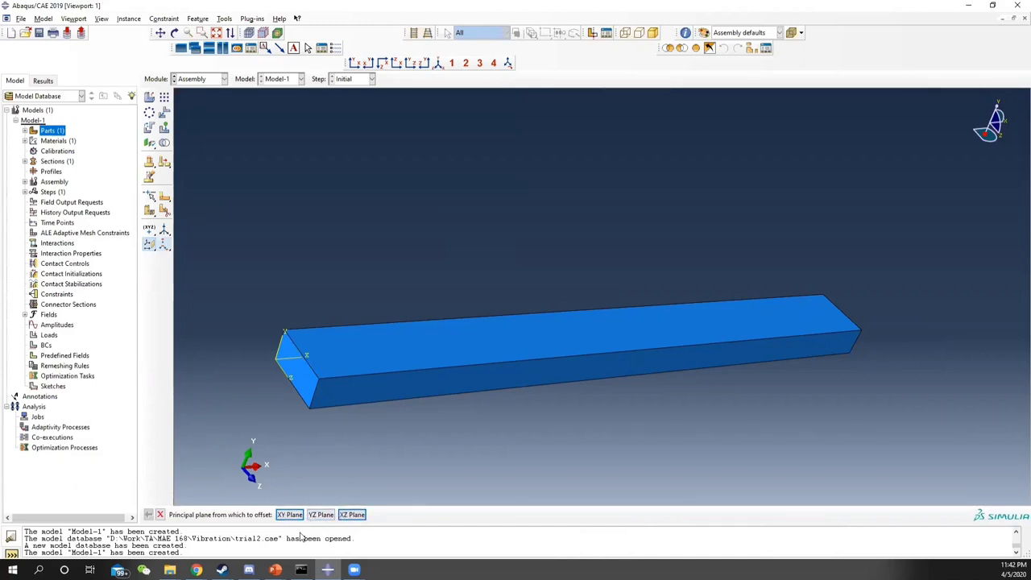
{"action": "left_click", "coordinate": [290, 515]}
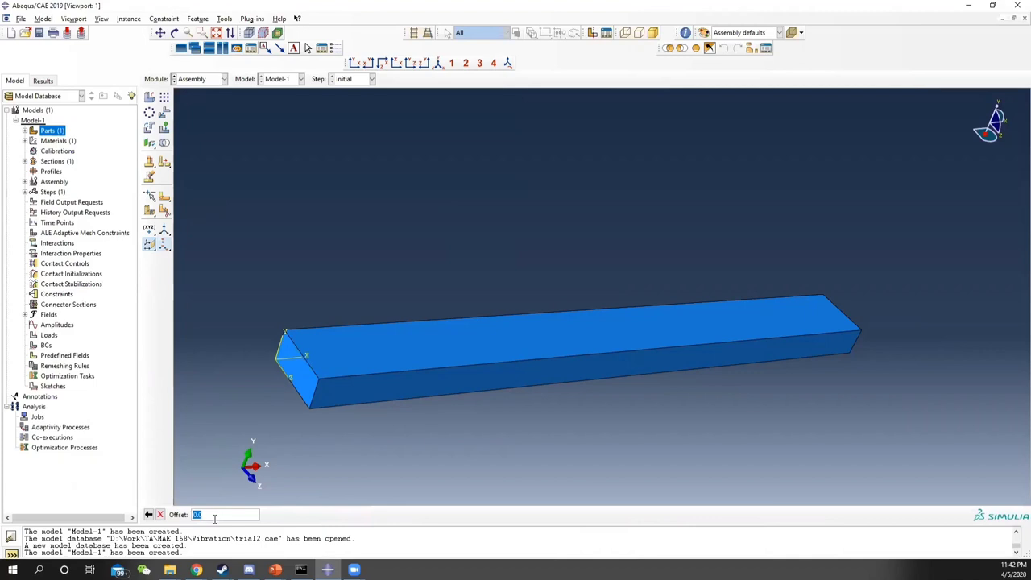
{"action": "type", "text": "0.007"}
{"action": "key", "text": "Return"}
{"action": "left_click_drag", "start_coordinate": [328, 387], "coordinate": [470, 373], "text": "ctrl+alt"}
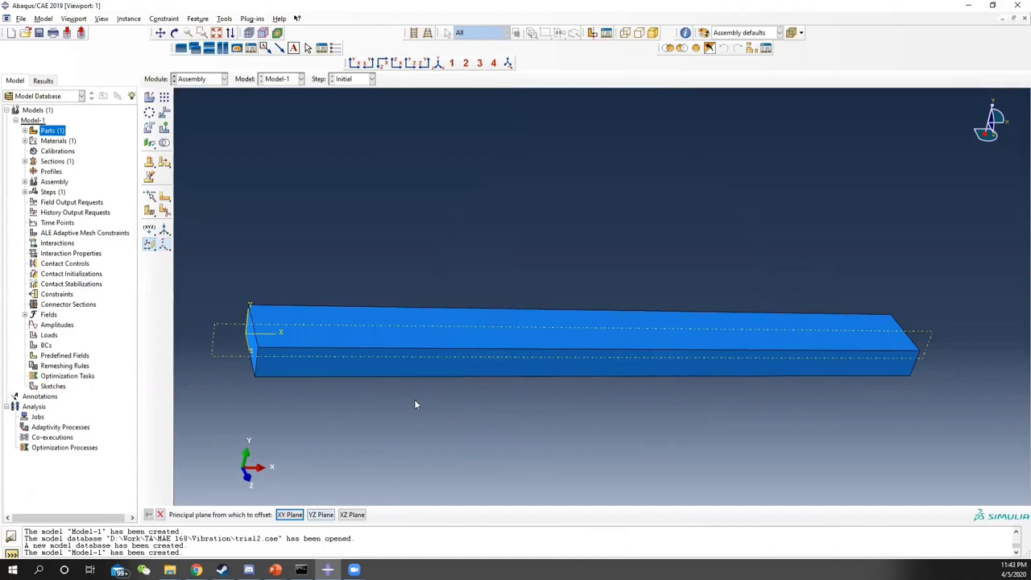
{"action": "left_click_drag", "start_coordinate": [416, 404], "coordinate": [363, 493], "text": "ctrl+alt"}
{"action": "left_click", "coordinate": [353, 514]}
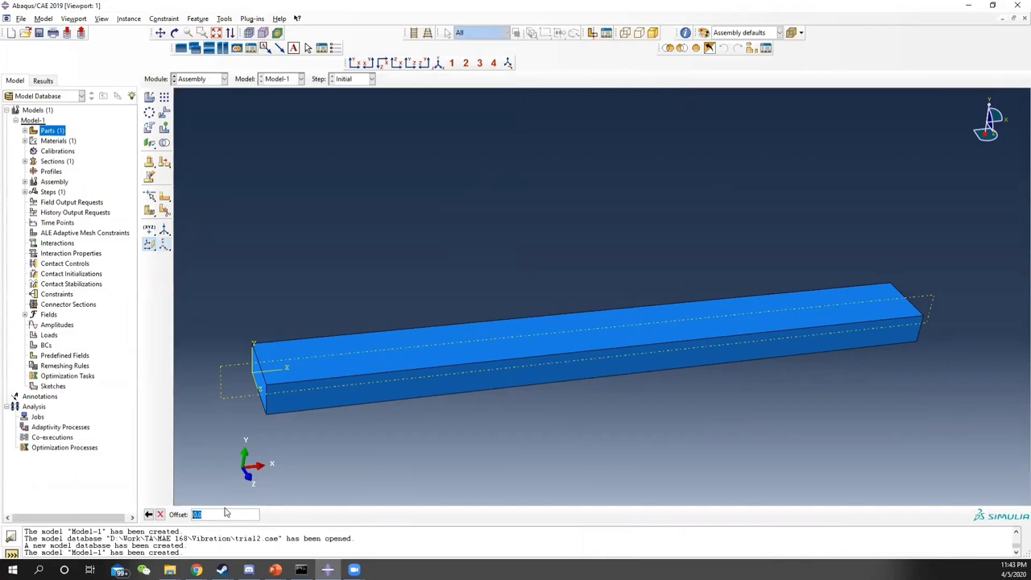
{"action": "key", "text": "BackSpace"}
{"action": "type", "text": "0.0035"}
{"action": "key", "text": "Return"}
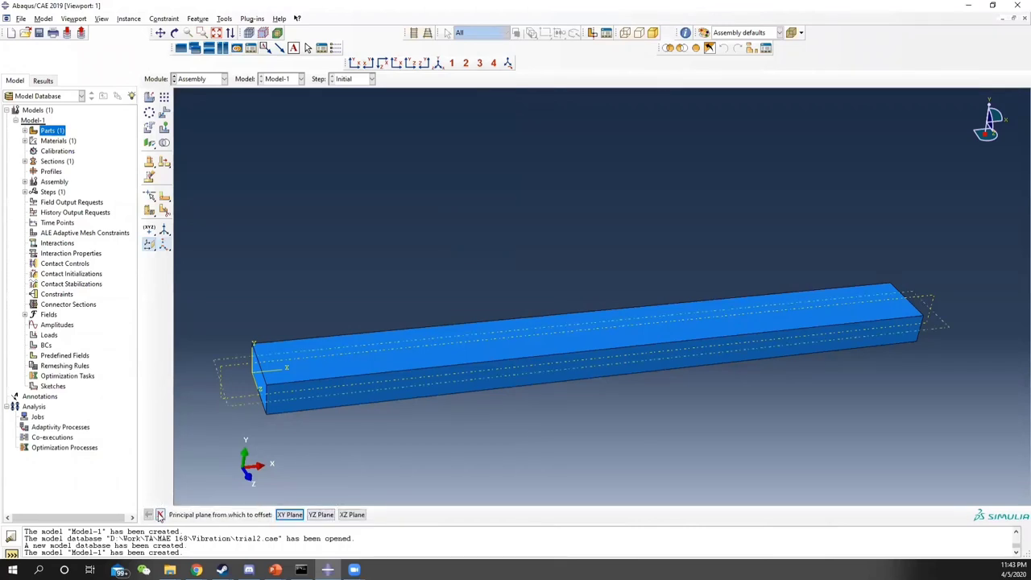
{"action": "left_click", "coordinate": [160, 514]}
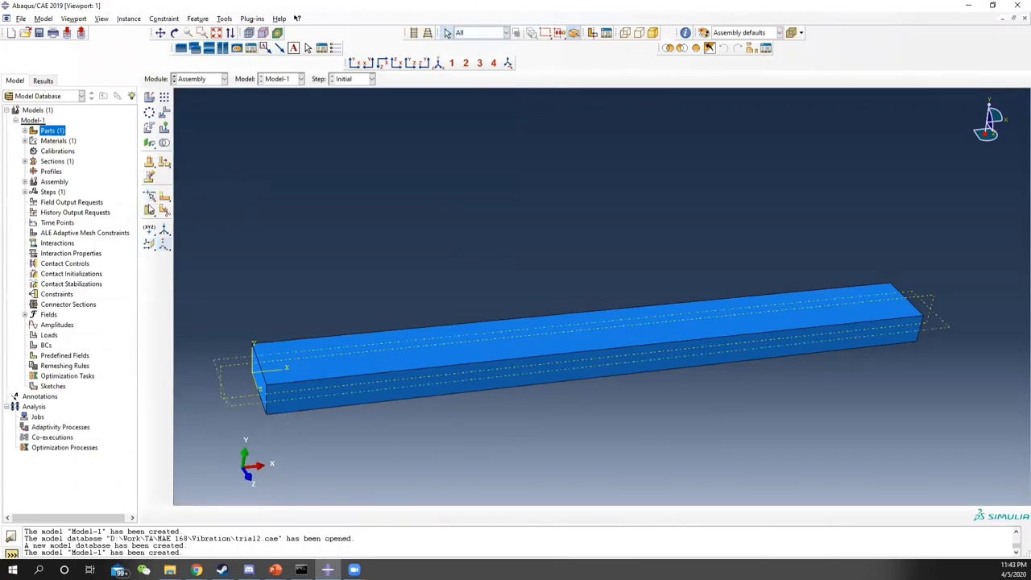
Partition the beam cells twice using the two datum planes
{"action": "left_click", "coordinate": [149, 212]}
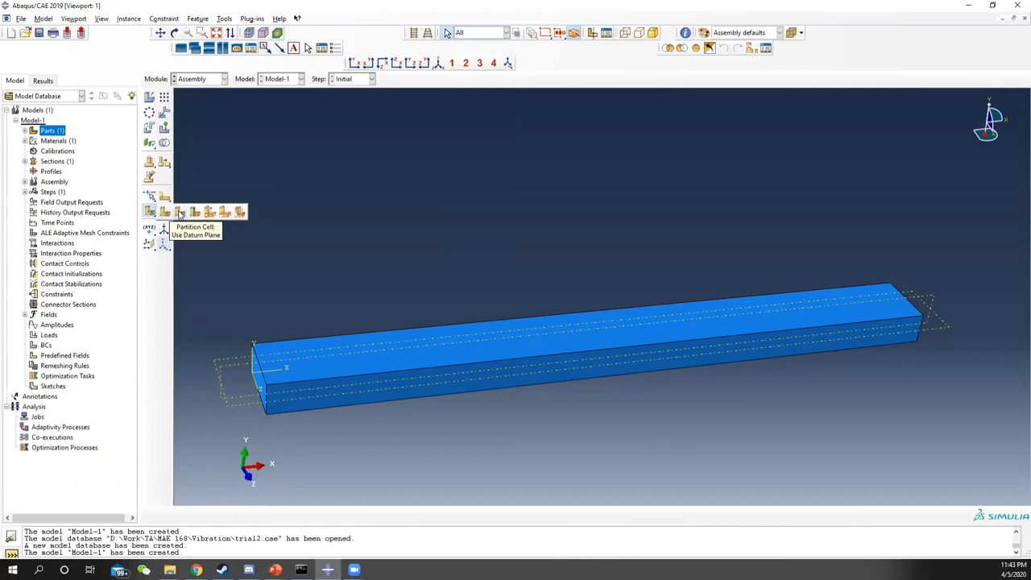
{"action": "left_click", "coordinate": [180, 213]}
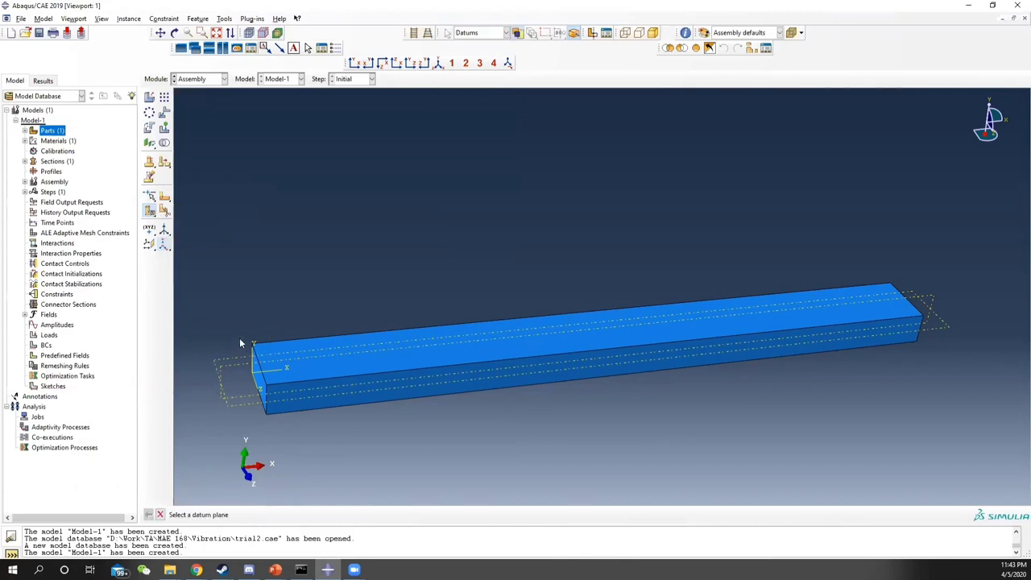
{"action": "left_click", "coordinate": [231, 409]}
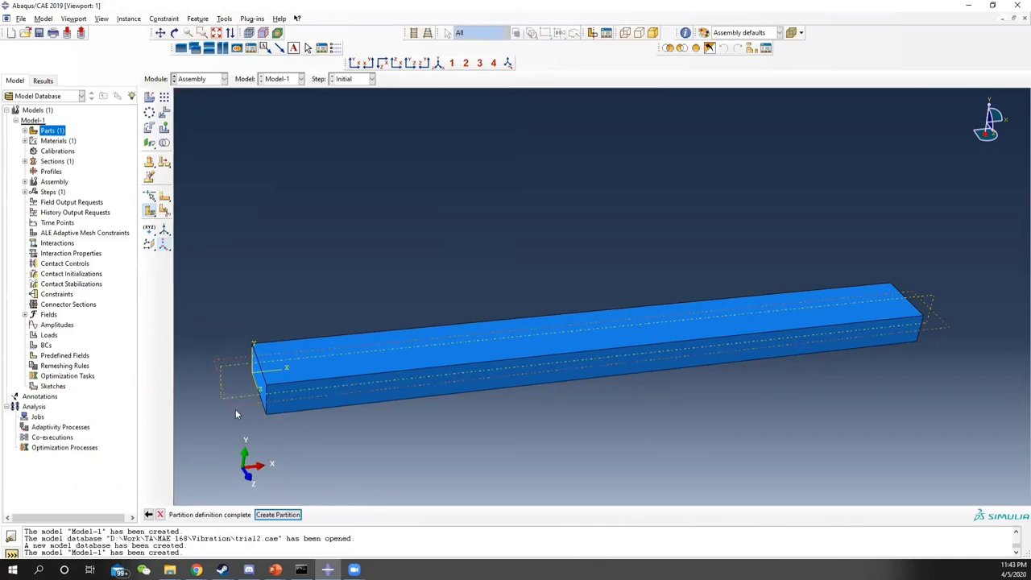
{"action": "middle_click", "coordinate": [236, 414]}
{"action": "left_click_drag", "start_coordinate": [322, 400], "coordinate": [339, 339], "text": "ctrl+alt"}
{"action": "left_click_drag", "start_coordinate": [311, 254], "coordinate": [488, 453]}
{"action": "middle_click", "coordinate": [307, 350]}
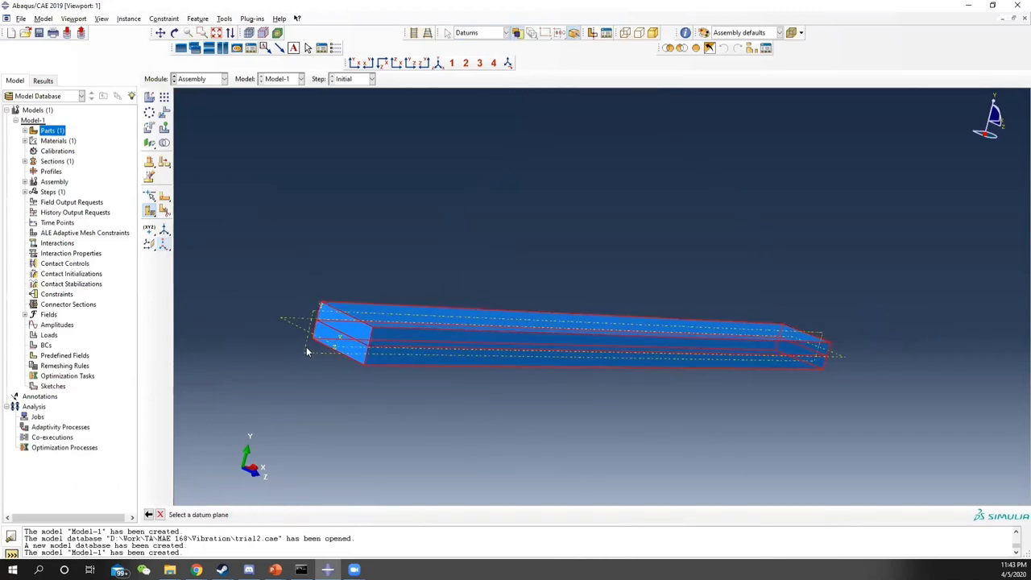
{"action": "left_click", "coordinate": [306, 347]}
{"action": "middle_click", "coordinate": [306, 347]}
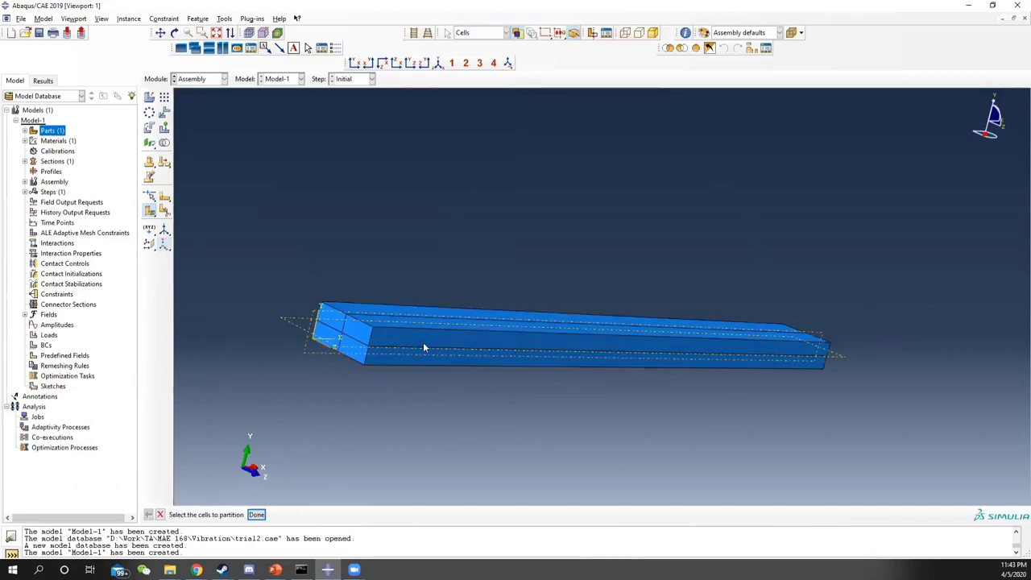
{"action": "left_click_drag", "start_coordinate": [423, 347], "coordinate": [397, 359], "text": "ctrl+alt"}
{"action": "left_click_drag", "start_coordinate": [717, 334], "coordinate": [736, 352], "text": "ctrl+alt"}
In the Step module, create a linear perturbation Frequency step named Modal requesting 10 eigenvalues
{"action": "left_click", "coordinate": [203, 80]}
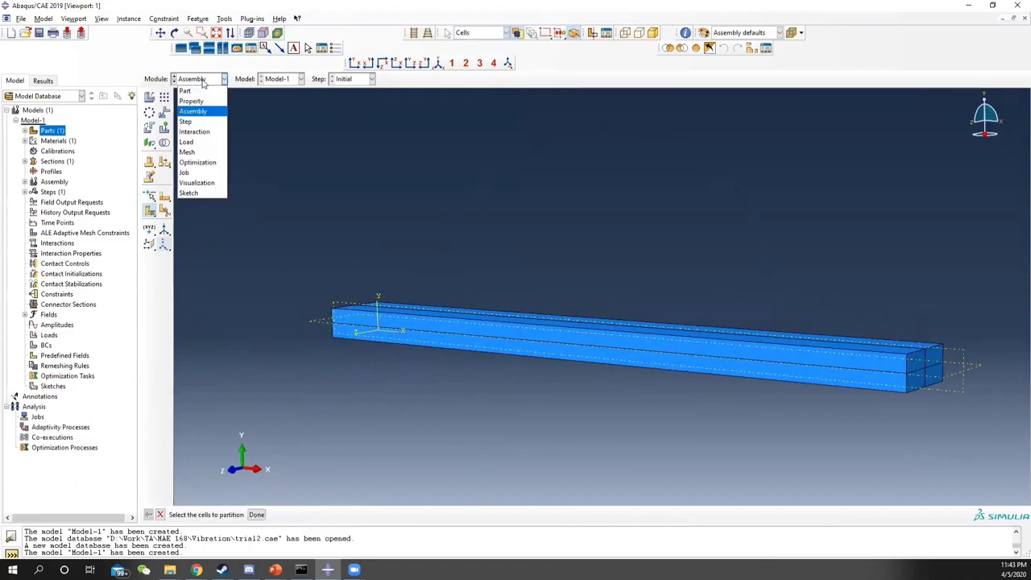
{"action": "left_click", "coordinate": [186, 121]}
{"action": "left_click", "coordinate": [165, 97]}
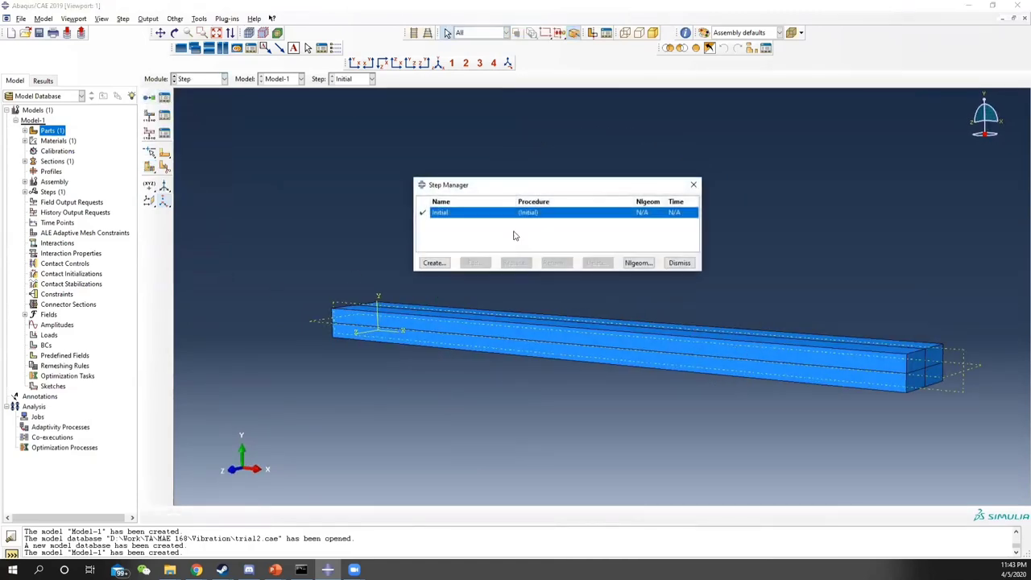
{"action": "left_click", "coordinate": [435, 263]}
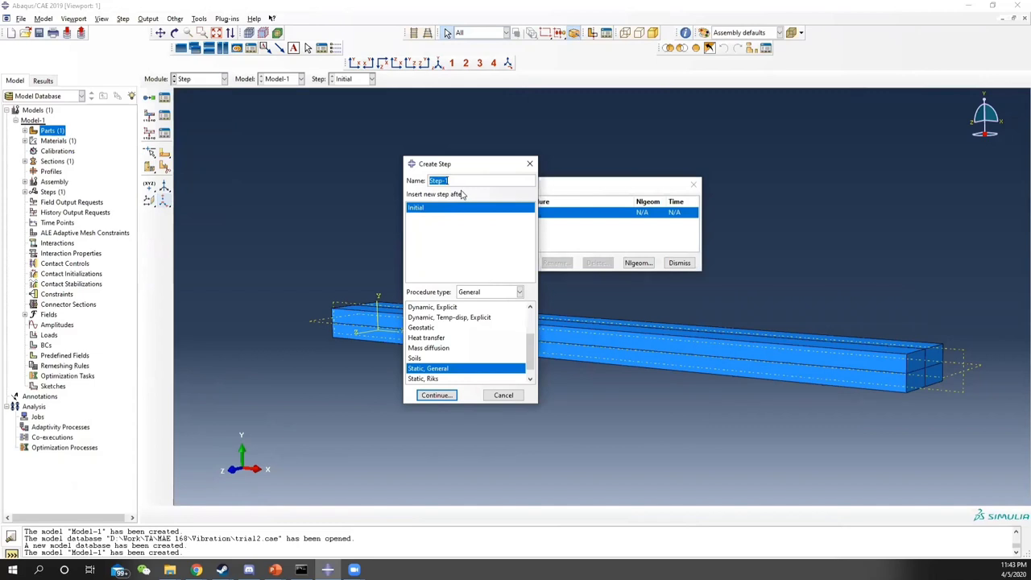
{"action": "type", "text": "Modal"}
{"action": "left_click", "coordinate": [493, 293]}
{"action": "left_click", "coordinate": [491, 314]}
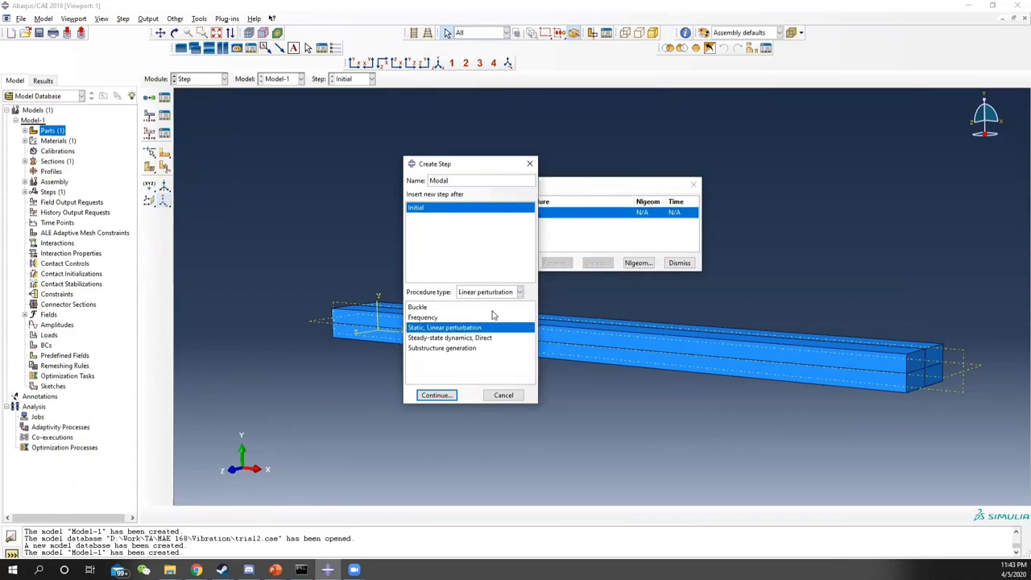
{"action": "left_click", "coordinate": [420, 317]}
{"action": "left_click", "coordinate": [437, 394]}
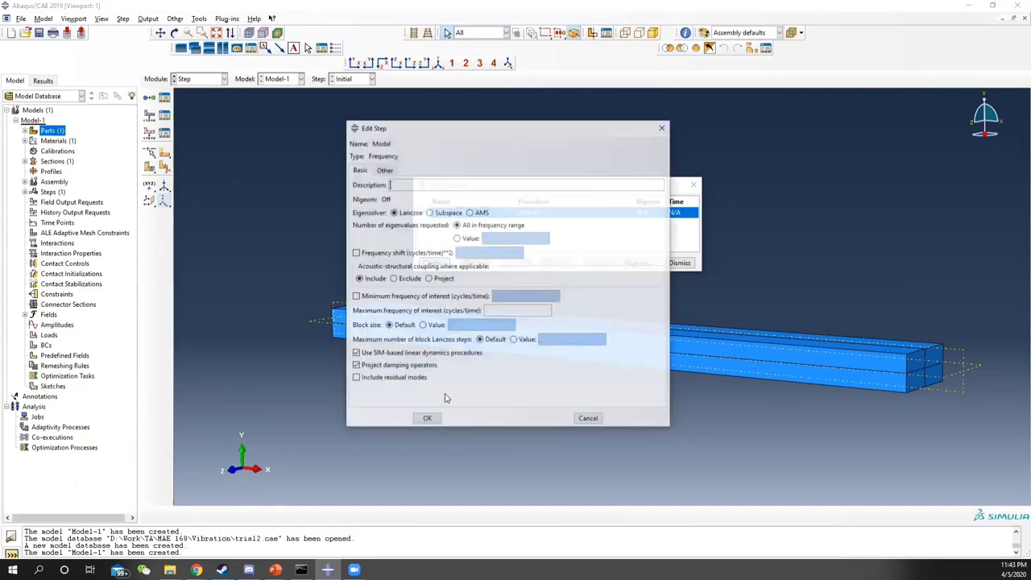
{"action": "left_click", "coordinate": [466, 240]}
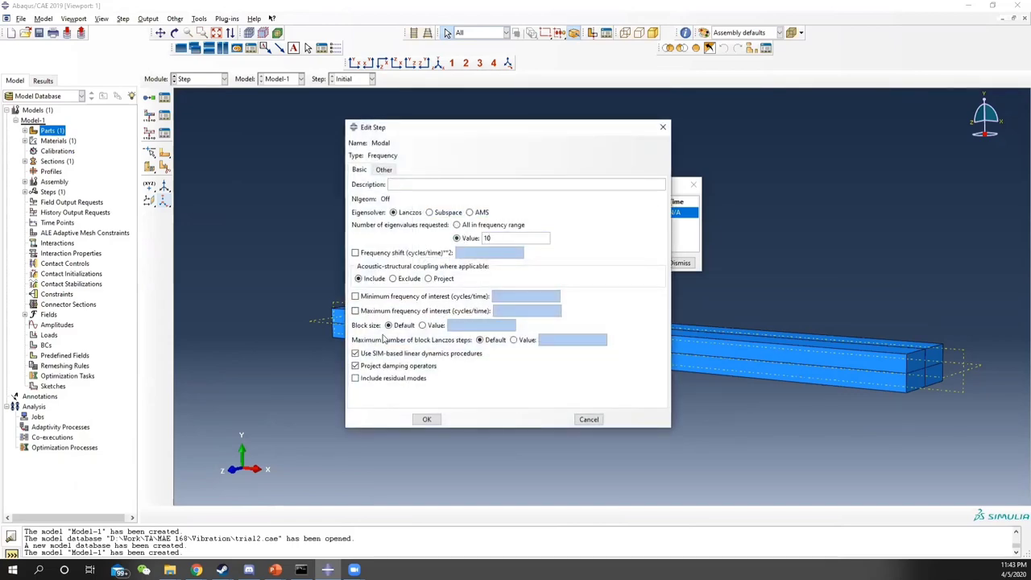
{"action": "left_click", "coordinate": [428, 420]}
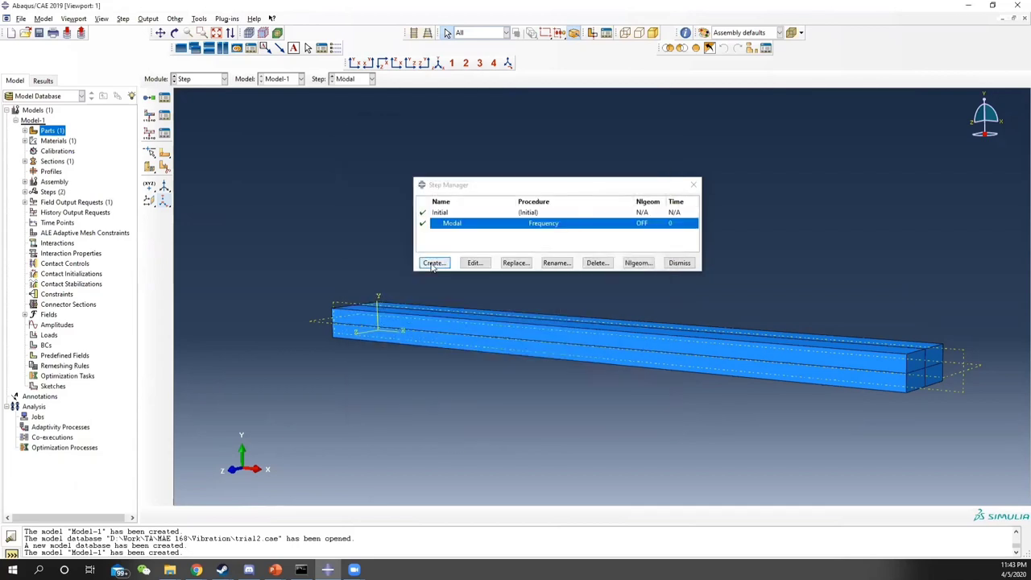
Create a Random response step RVR spanning 20–200 Hz with 10 points and bias 1
{"action": "left_click", "coordinate": [434, 263]}
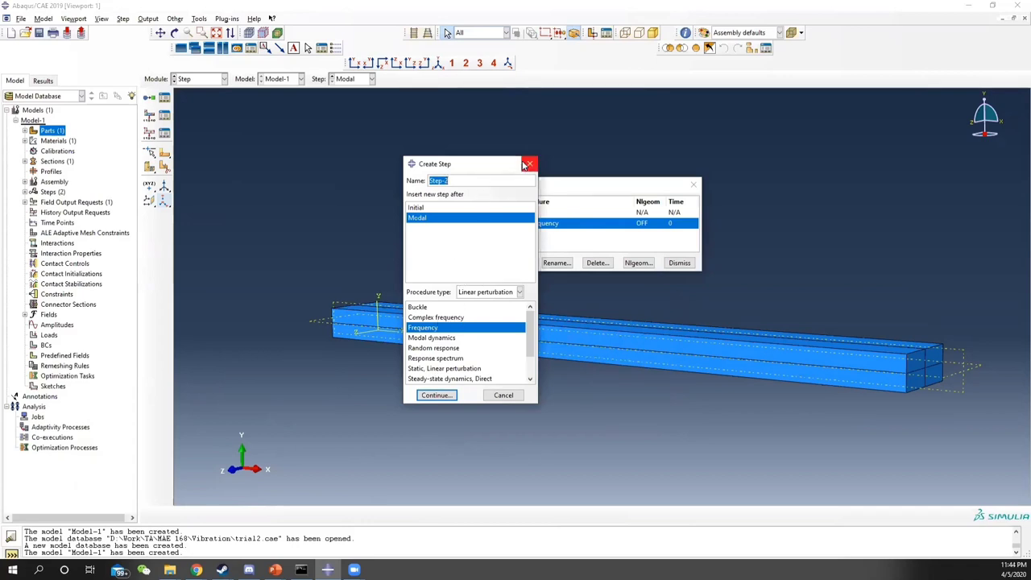
{"action": "left_click", "coordinate": [434, 348]}
{"action": "triple_click", "coordinate": [439, 181]}
{"action": "type", "text": "RVR"}
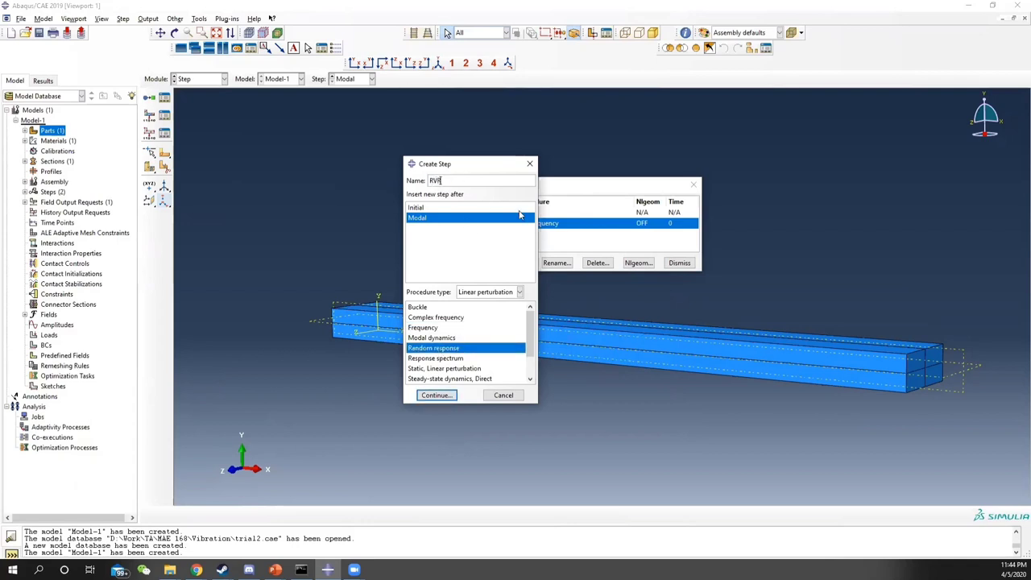
{"action": "left_click", "coordinate": [436, 395]}
{"action": "left_click", "coordinate": [396, 257]}
{"action": "key", "text": "Tab"}
{"action": "key", "text": "Tab"}
{"action": "type", "text": "10"}
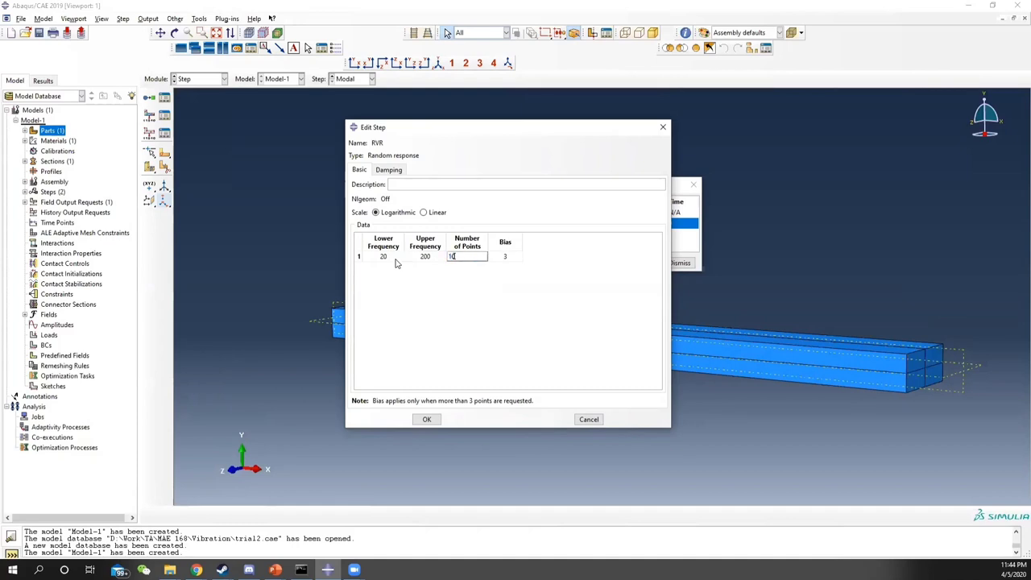
{"action": "left_click", "coordinate": [521, 256]}
{"action": "type", "text": "1"}
{"action": "left_click", "coordinate": [569, 282]}
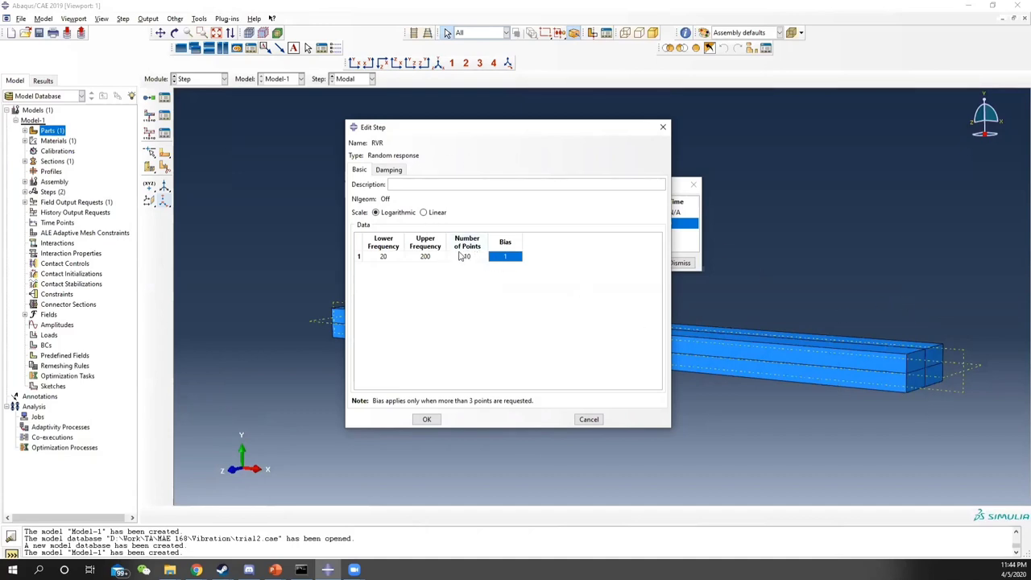
Give RVR direct modal damping of 0.05 for modes 1 to 10
{"action": "left_click", "coordinate": [389, 170]}
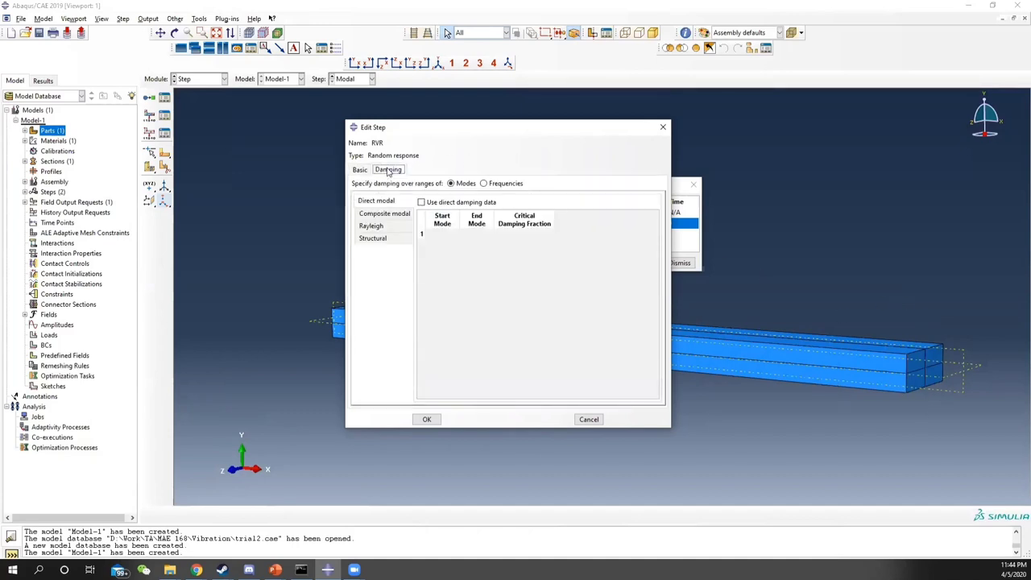
{"action": "left_click", "coordinate": [364, 171]}
{"action": "left_click", "coordinate": [392, 171]}
{"action": "left_click", "coordinate": [422, 203]}
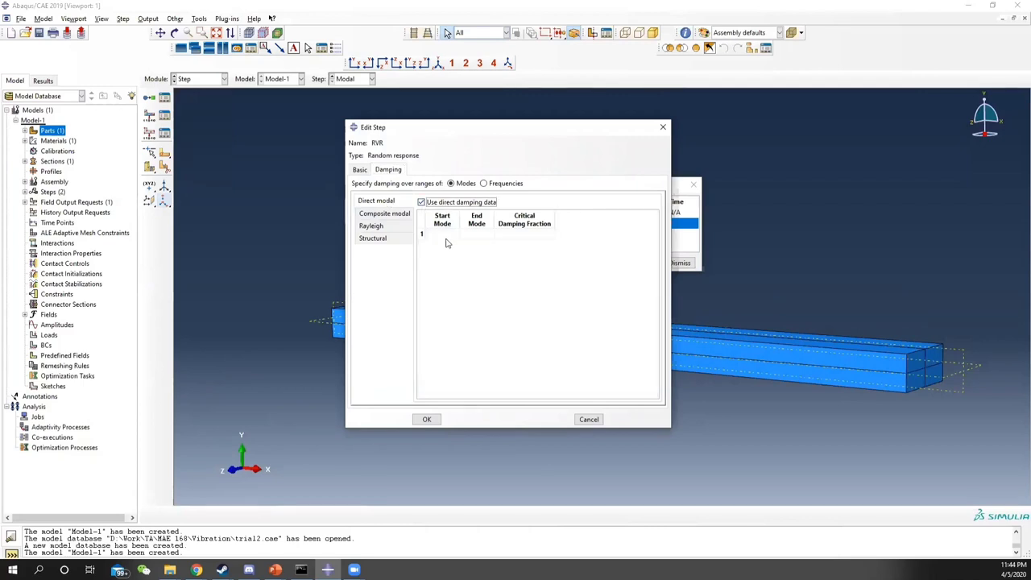
{"action": "left_click", "coordinate": [443, 234]}
{"action": "type", "text": "1"}
{"action": "key", "text": "Tab"}
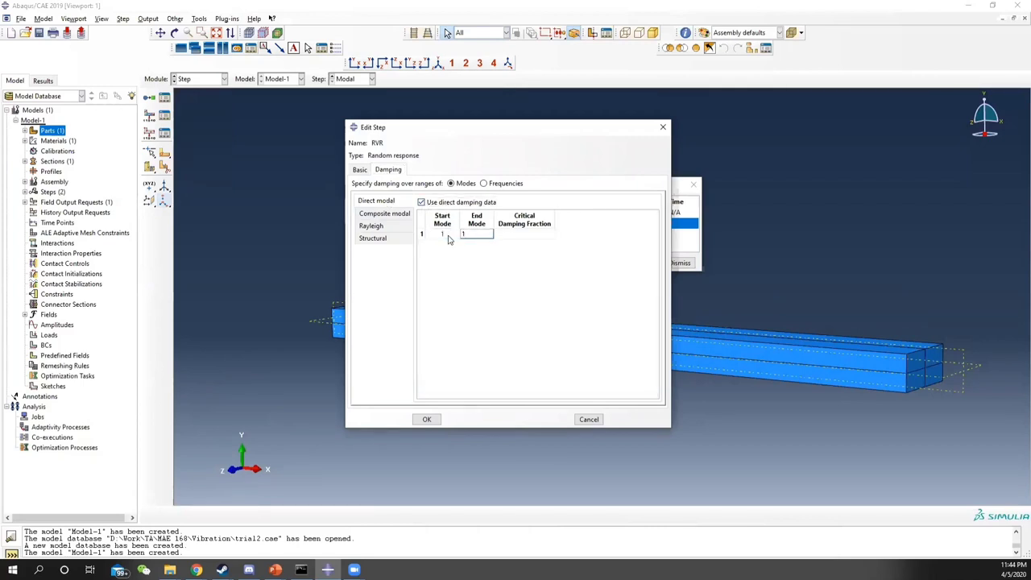
{"action": "type", "text": "10"}
{"action": "key", "text": "Tab"}
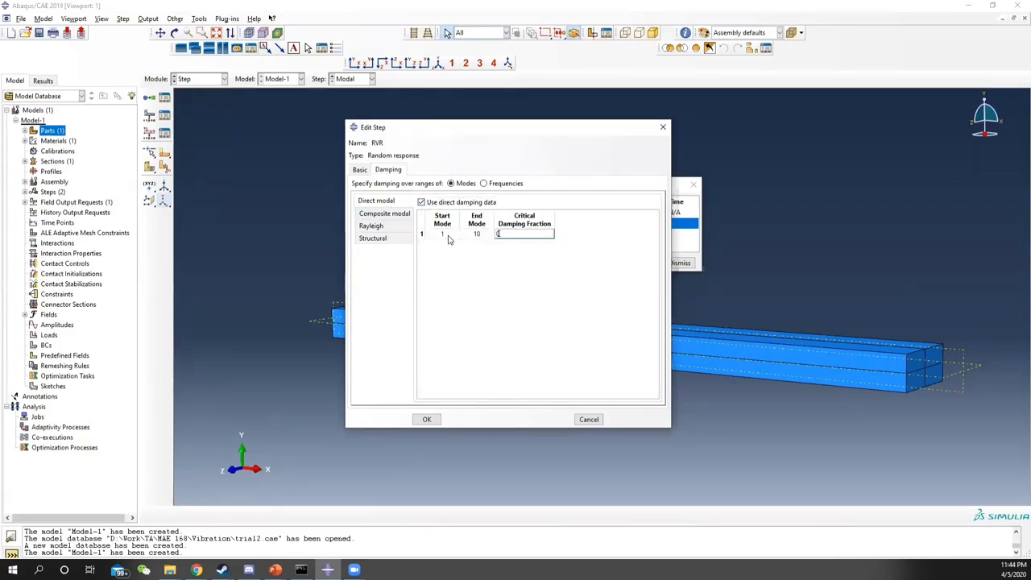
{"action": "left_click", "coordinate": [427, 420]}
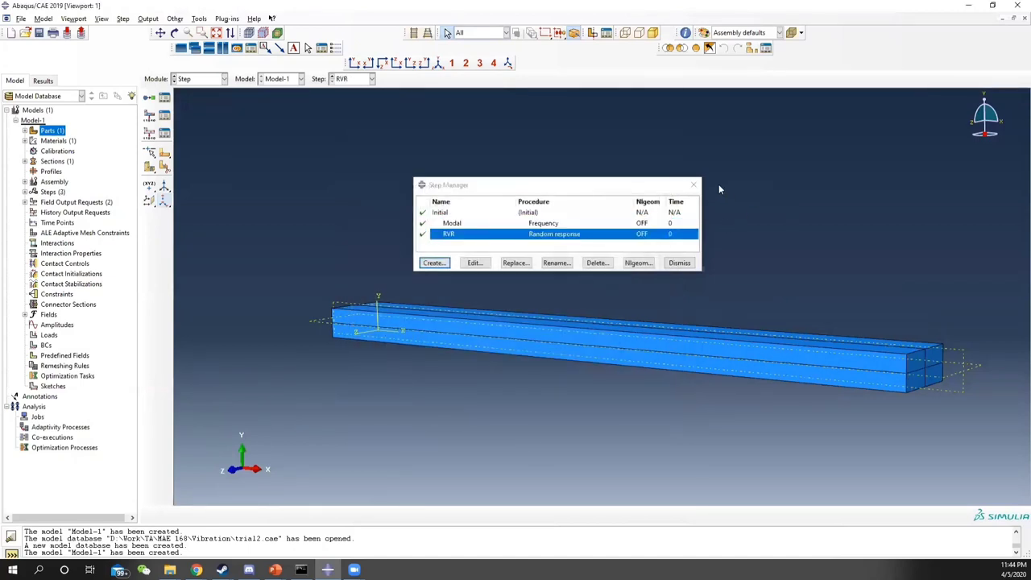
Add all stresses to the Modal step's field output request F-Output-1
{"action": "left_click", "coordinate": [694, 185]}
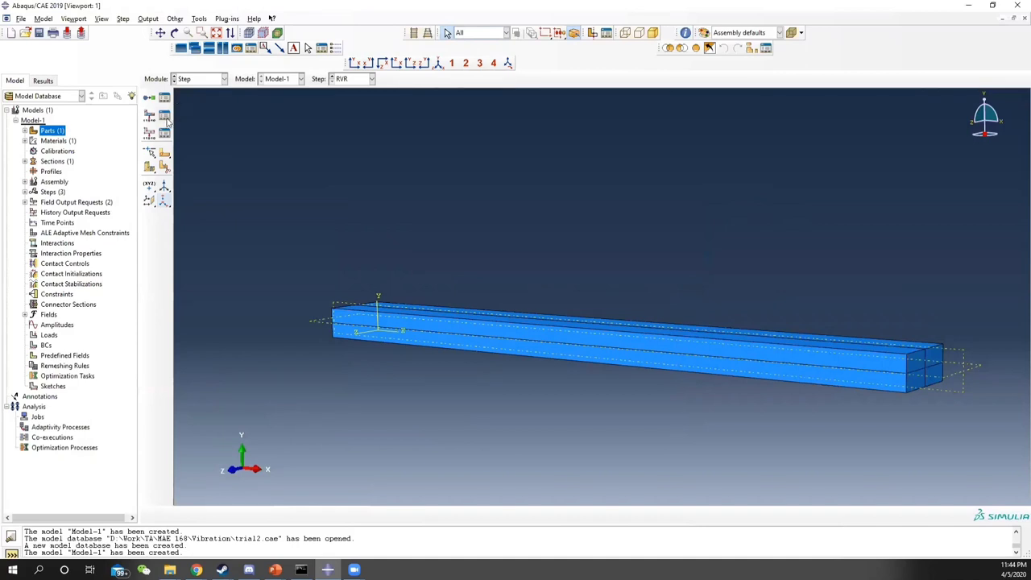
{"action": "left_click", "coordinate": [165, 116]}
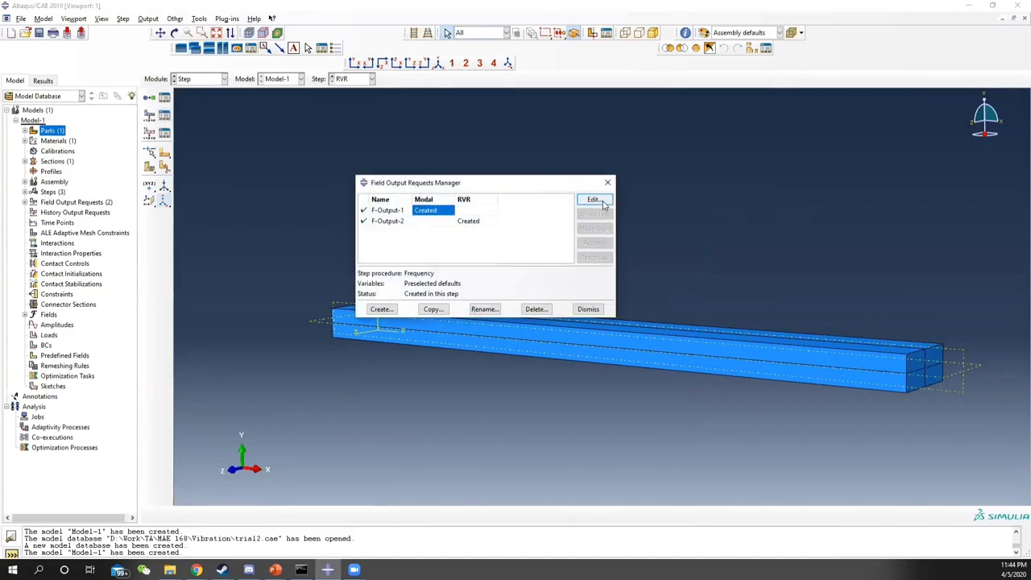
{"action": "left_click", "coordinate": [601, 204]}
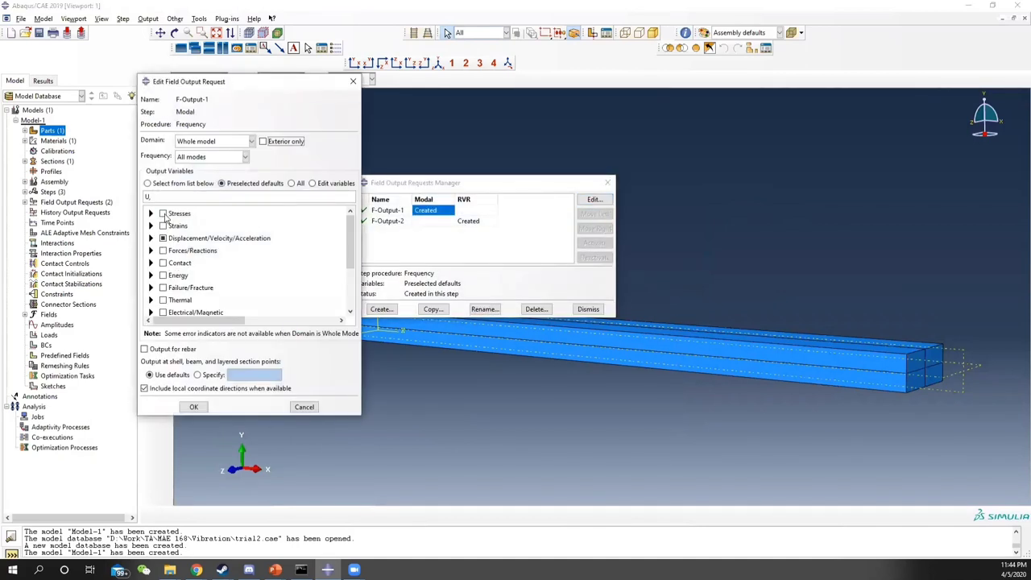
{"action": "left_click", "coordinate": [163, 214]}
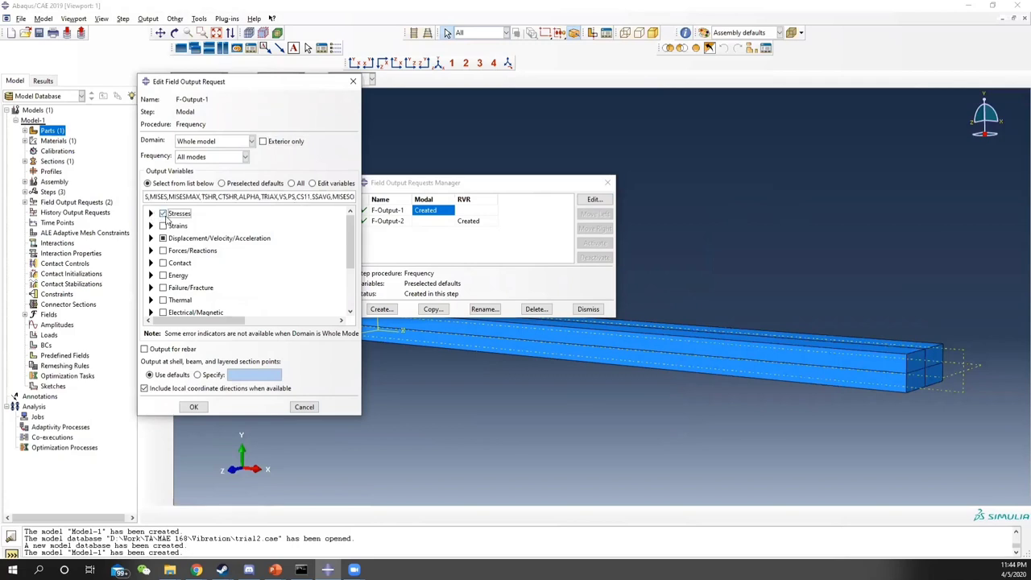
{"action": "left_click", "coordinate": [195, 408]}
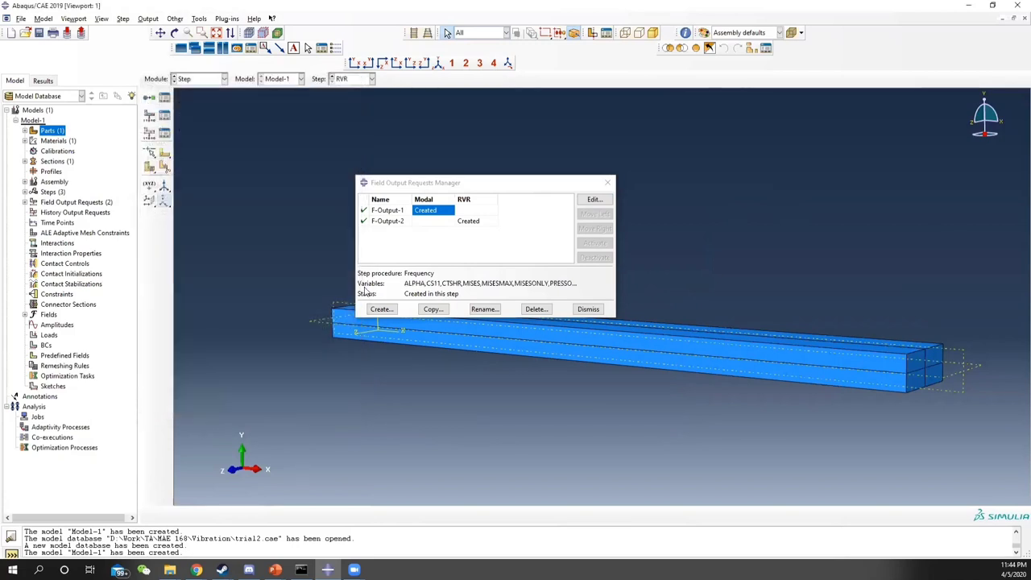
Add RMS stresses (RS) to the RVR step's field output request F-Output-2
{"action": "left_click", "coordinate": [475, 221]}
{"action": "left_click", "coordinate": [594, 200]}
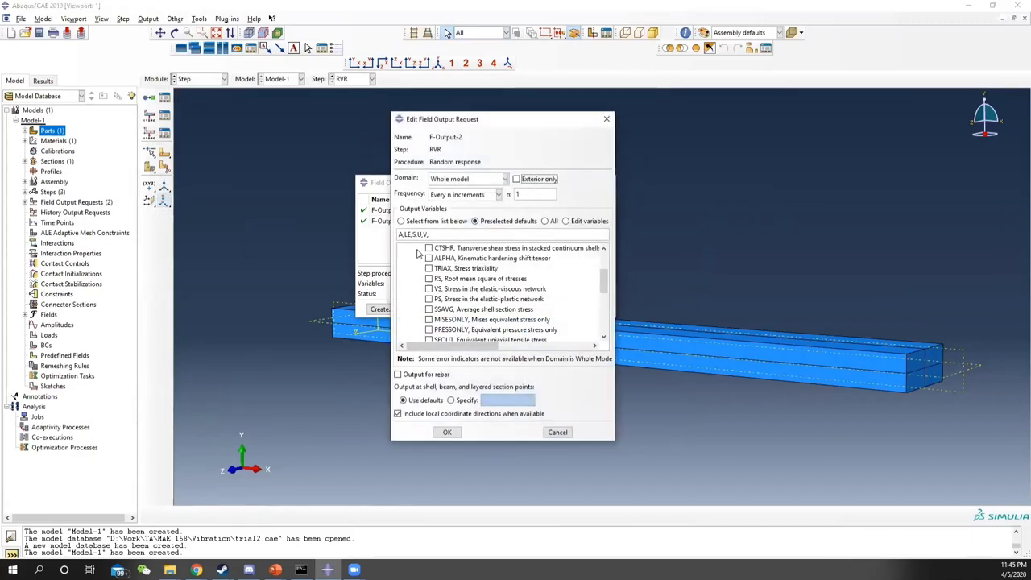
{"action": "scroll", "coordinate": [427, 268], "scroll_direction": "up", "scroll_amount": 3}
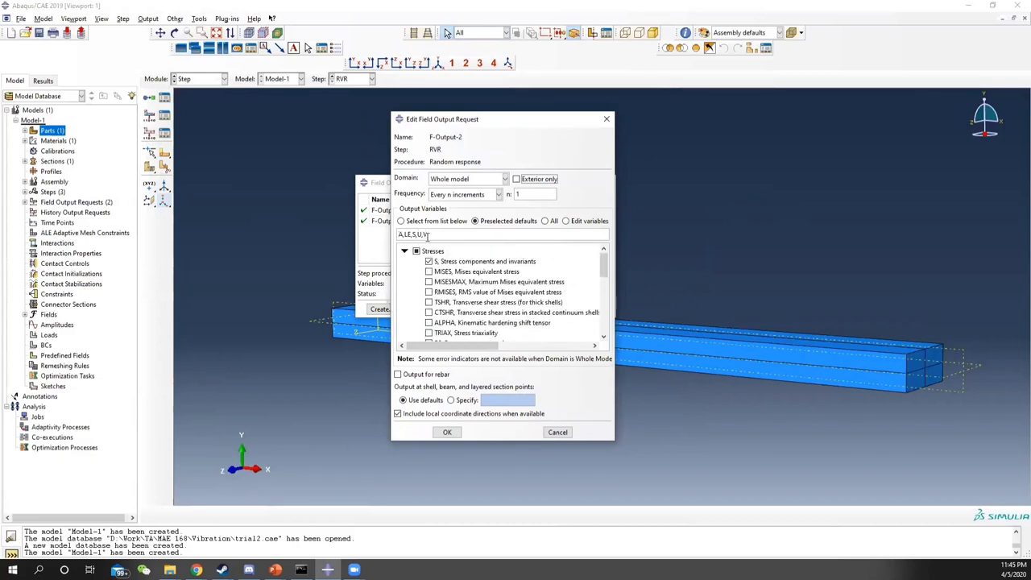
{"action": "scroll", "coordinate": [428, 292], "scroll_direction": "down", "scroll_amount": 3}
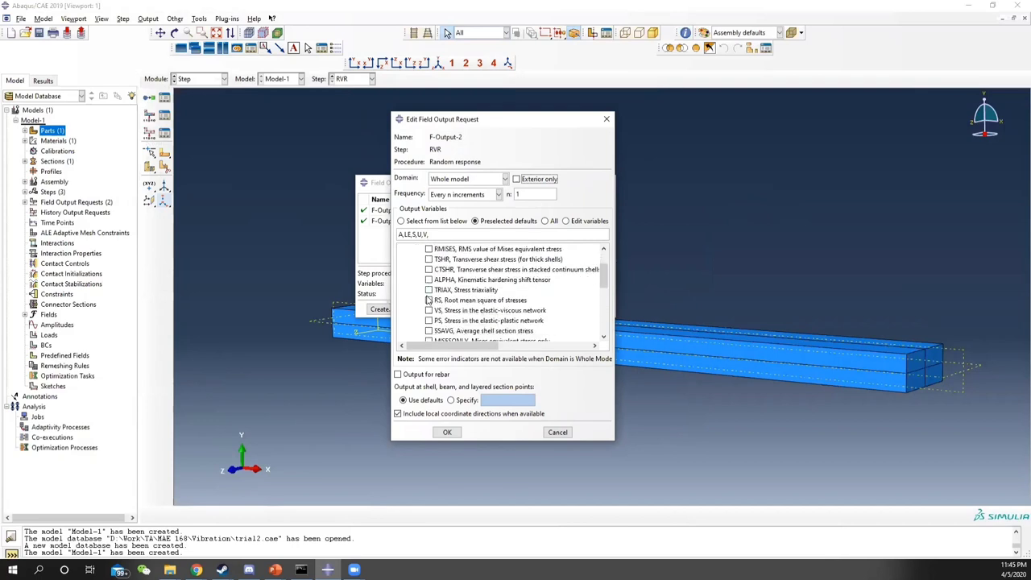
{"action": "scroll", "coordinate": [428, 294], "scroll_direction": "up", "scroll_amount": 1}
{"action": "left_click", "coordinate": [428, 299]}
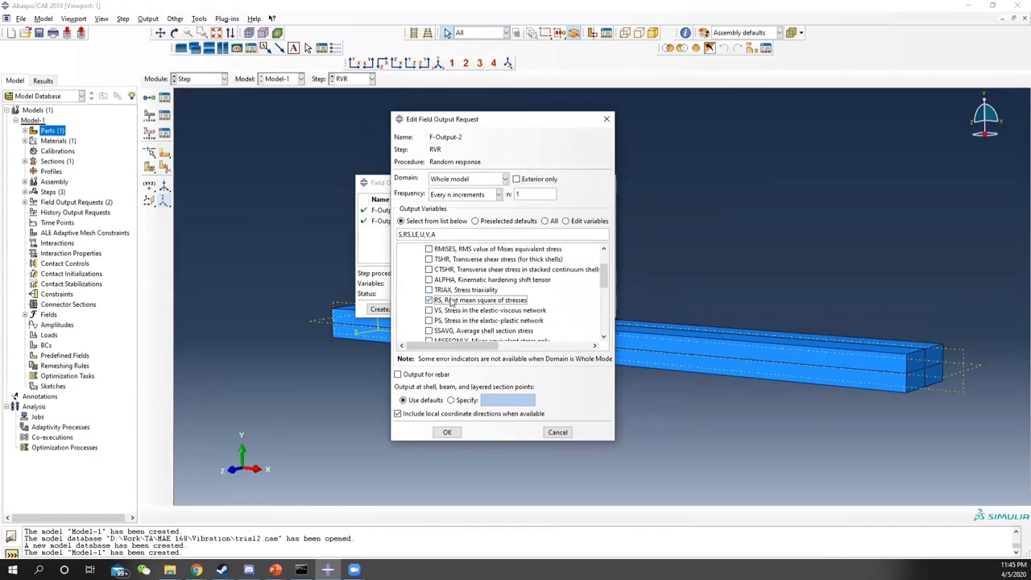
{"action": "left_click", "coordinate": [448, 432]}
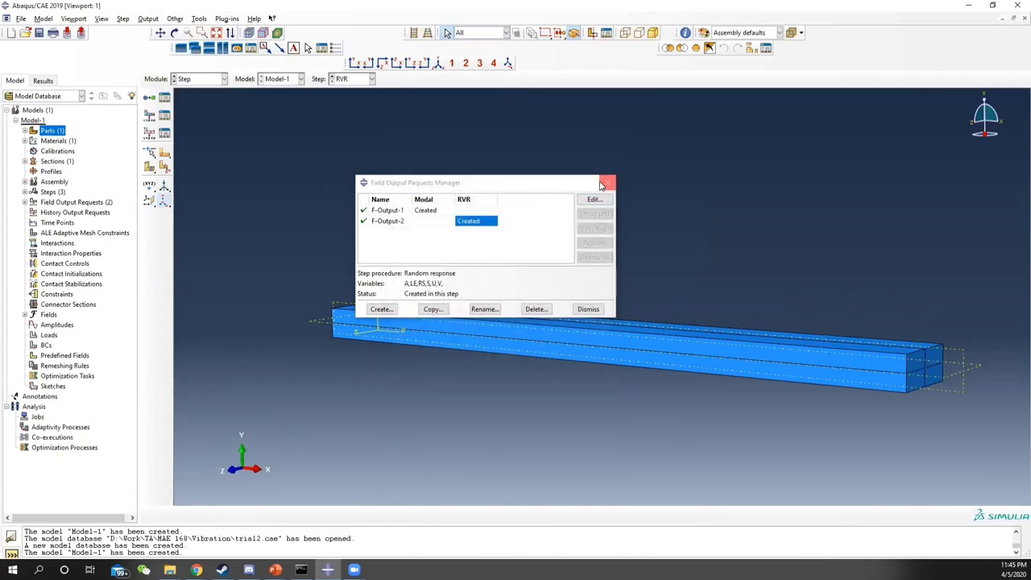
{"action": "left_click", "coordinate": [605, 184]}
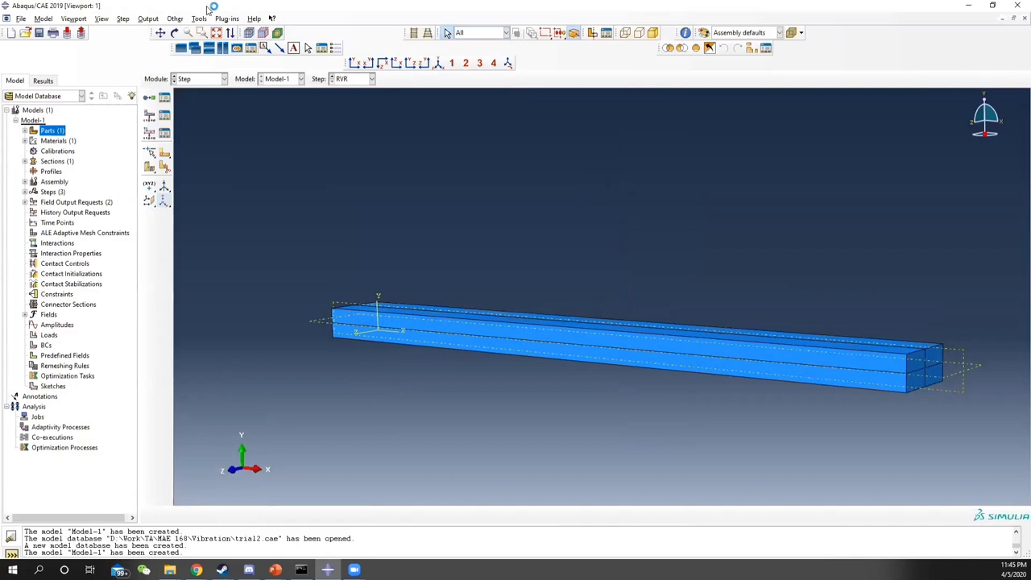
Switch to the Interaction module and bring up the Inertia Manager
{"action": "left_click", "coordinate": [214, 79]}
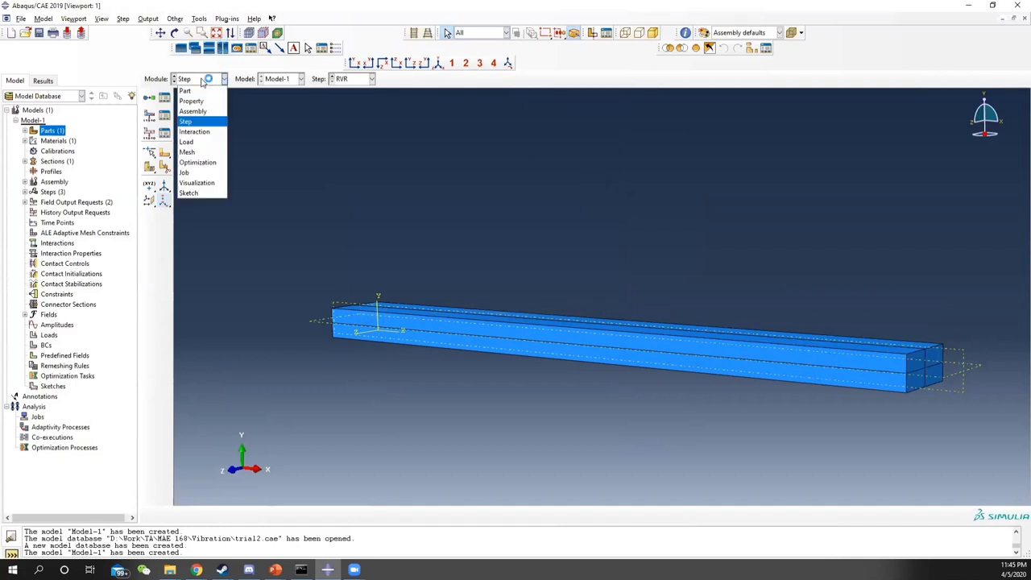
{"action": "left_click", "coordinate": [206, 137]}
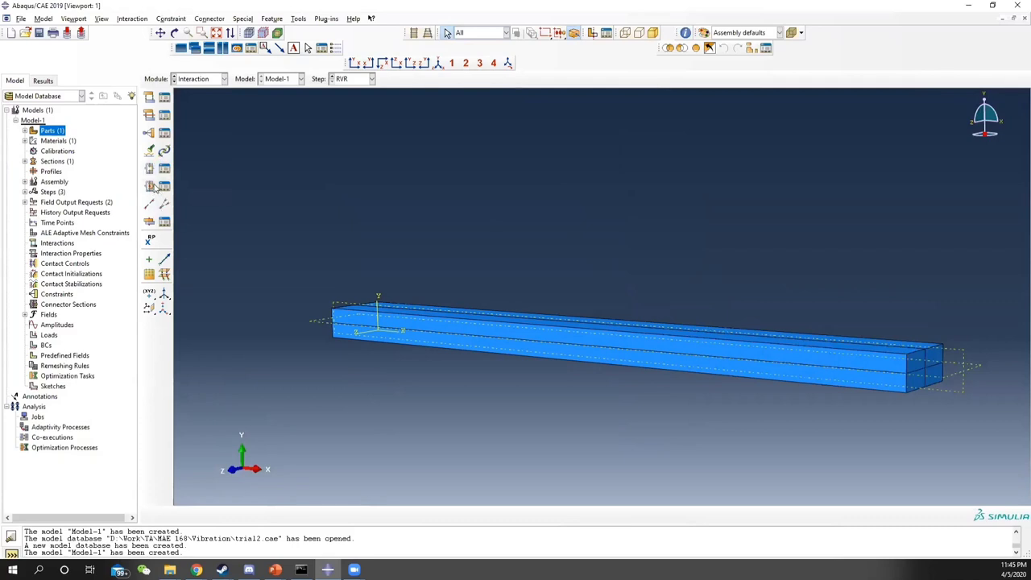
{"action": "left_click", "coordinate": [241, 19]}
{"action": "mouse_move", "coordinate": [278, 30]}
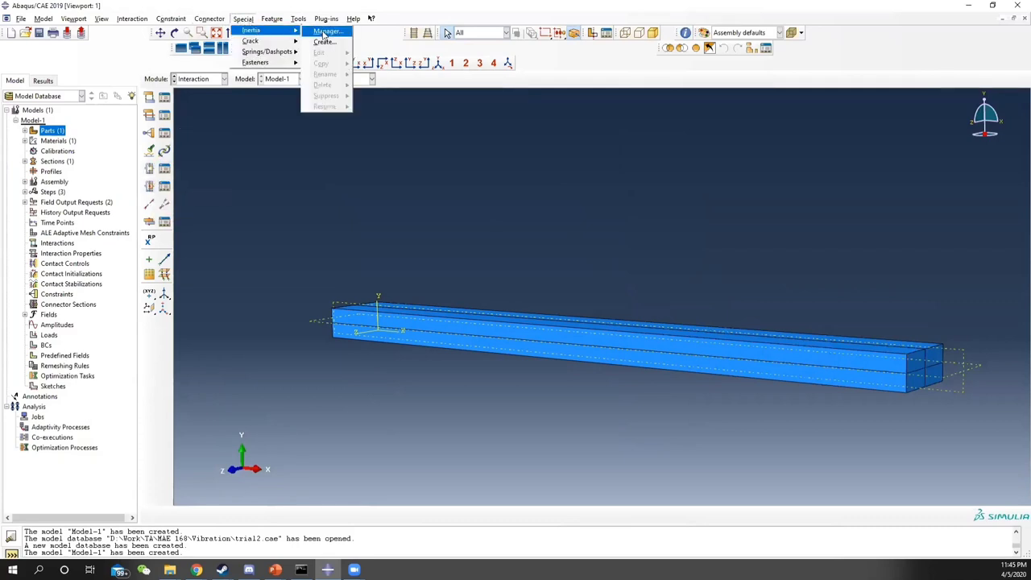
{"action": "left_click", "coordinate": [324, 32]}
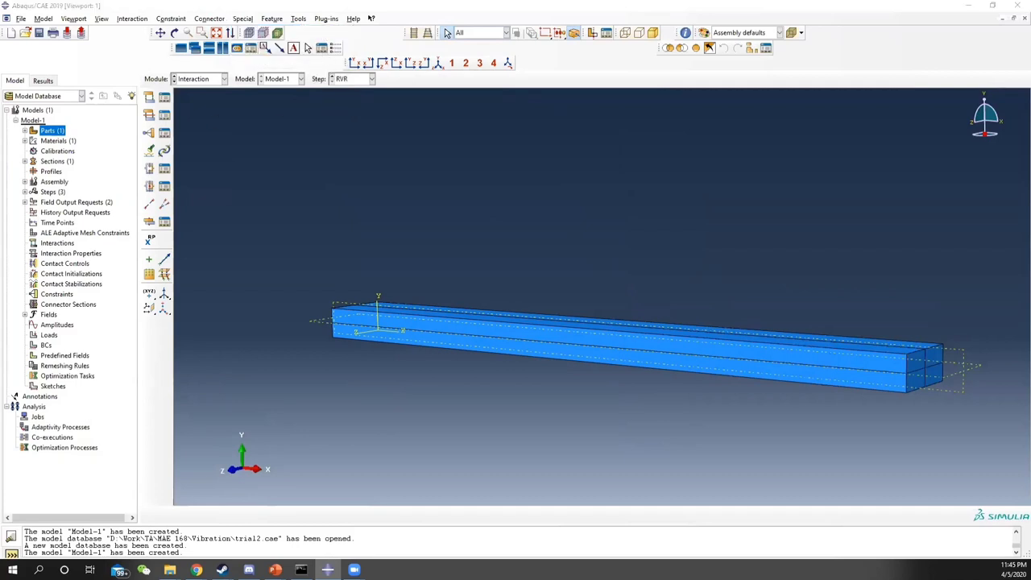
Create point mass 'point_mass' of 0.2 (isotropic) at the beam's tip point
{"action": "left_click", "coordinate": [310, 196]}
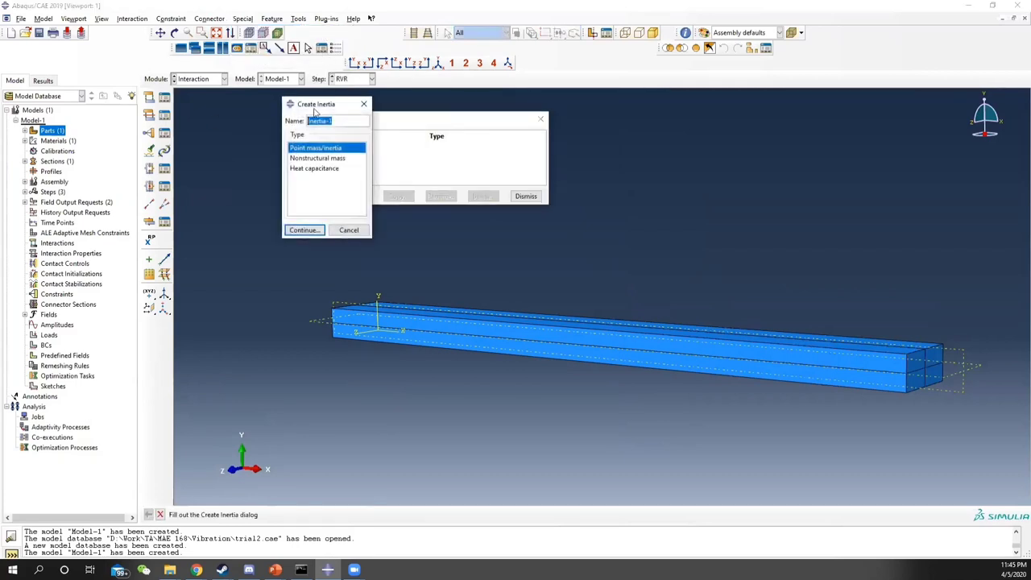
{"action": "type", "text": "point ma"}
{"action": "left_click", "coordinate": [275, 569]}
{"action": "left_click", "coordinate": [305, 230]}
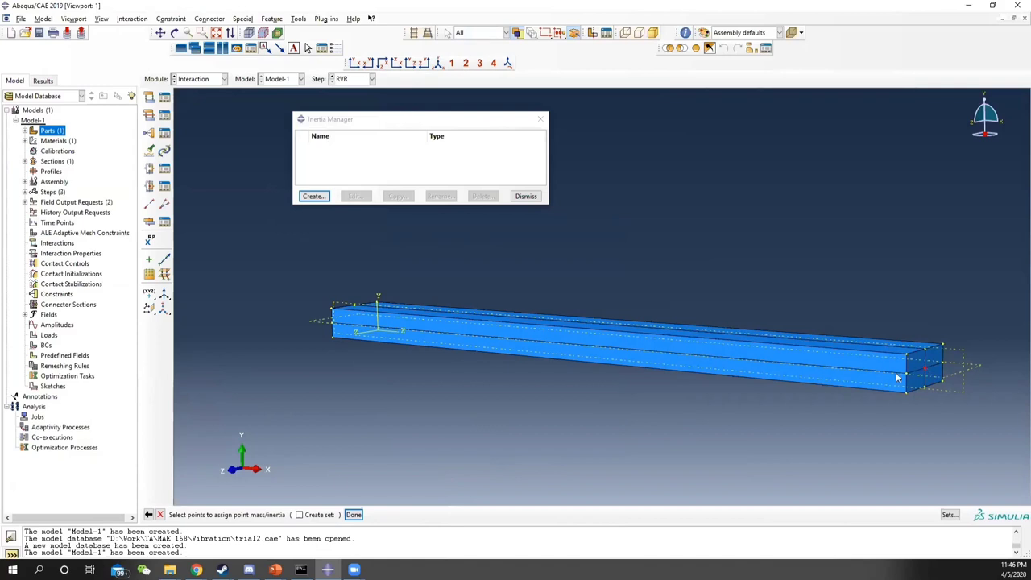
{"action": "left_click", "coordinate": [353, 514]}
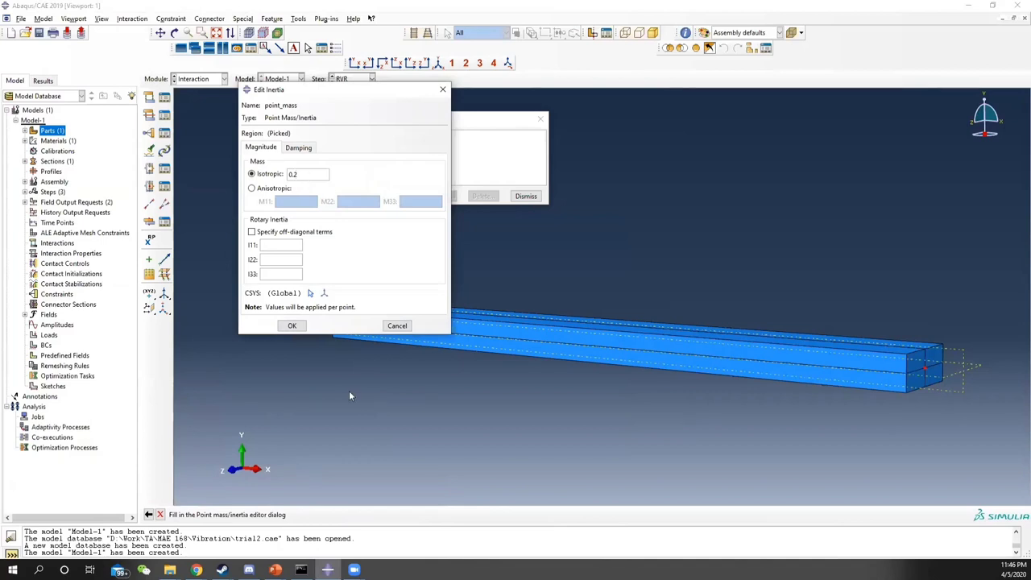
{"action": "left_click", "coordinate": [292, 326]}
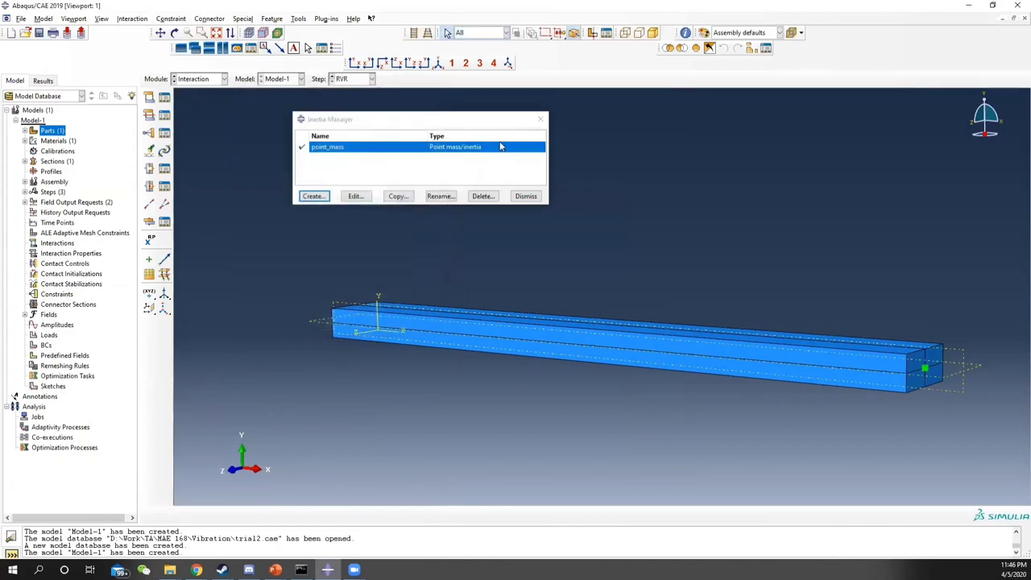
{"action": "left_click", "coordinate": [540, 119]}
In the Load module, begin a new boundary condition in the Initial step
{"action": "left_click", "coordinate": [207, 80]}
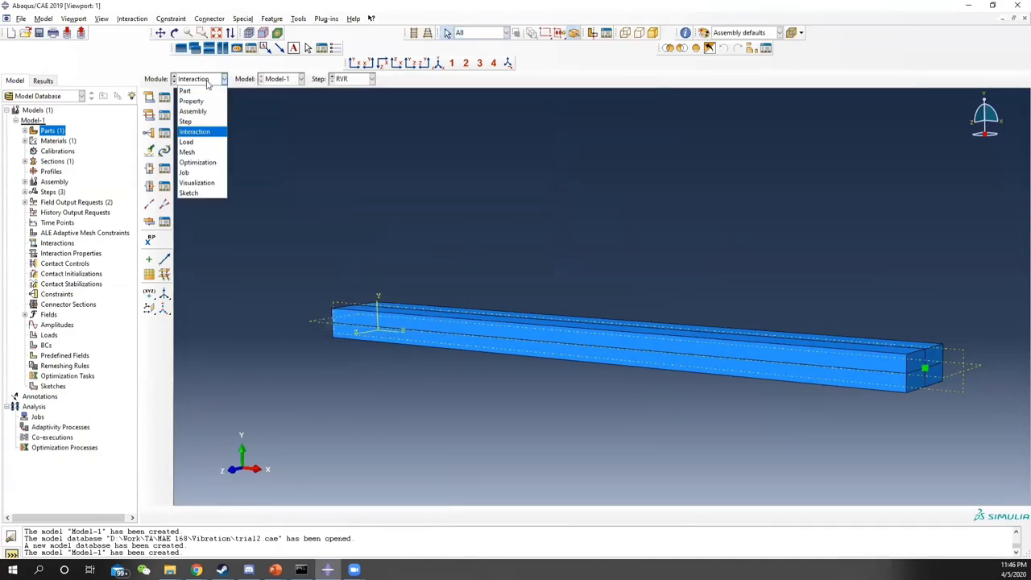
{"action": "left_click", "coordinate": [201, 145]}
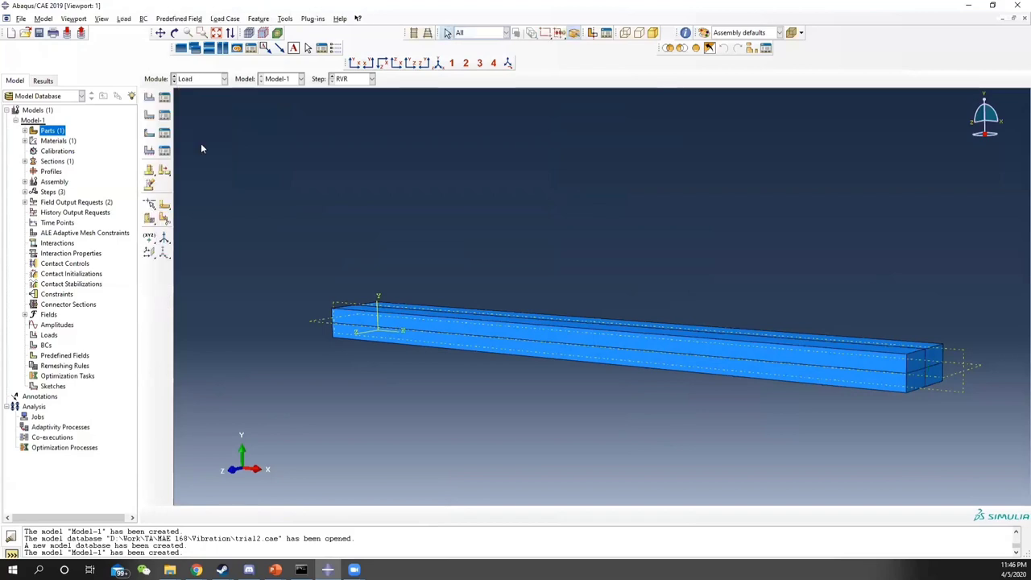
{"action": "left_click", "coordinate": [164, 114]}
{"action": "left_click", "coordinate": [439, 277]}
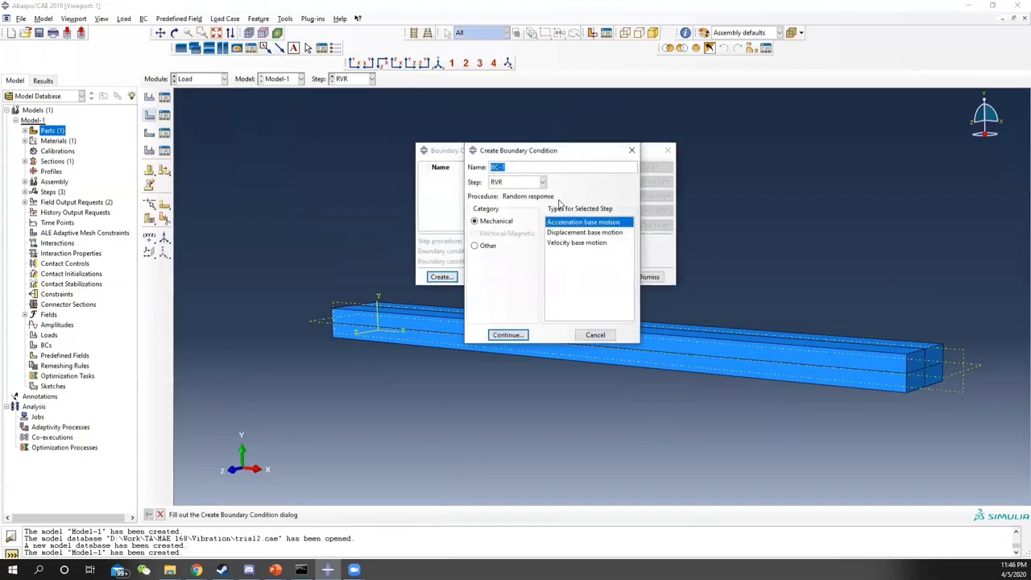
{"action": "left_click", "coordinate": [538, 184]}
{"action": "left_click", "coordinate": [501, 196]}
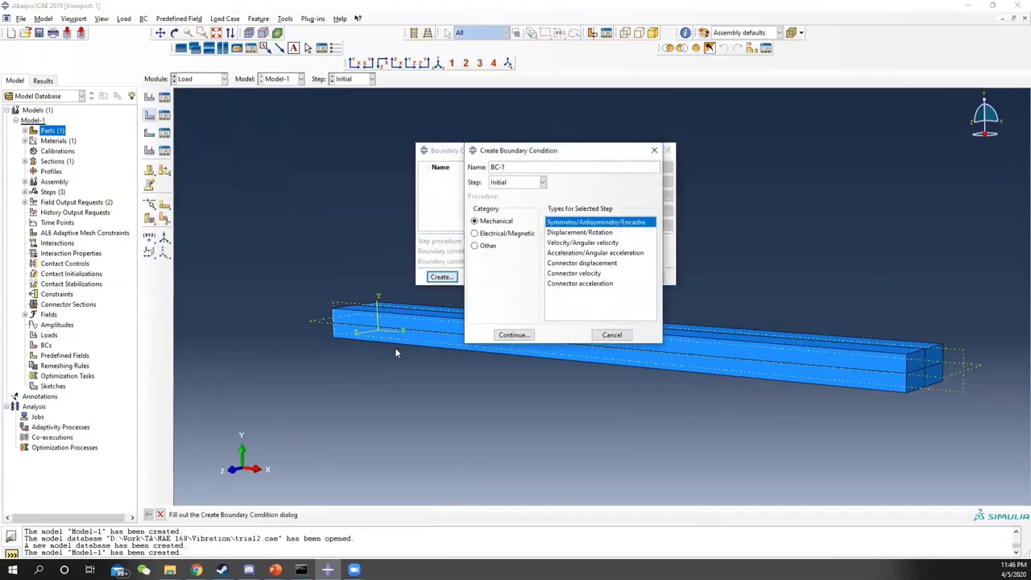
Encastre the beam's end face as BC-1, then begin BC-2 in the RVR step
{"action": "key", "text": "Escape"}
{"action": "left_click_drag", "start_coordinate": [395, 352], "coordinate": [528, 324], "text": "ctrl+alt"}
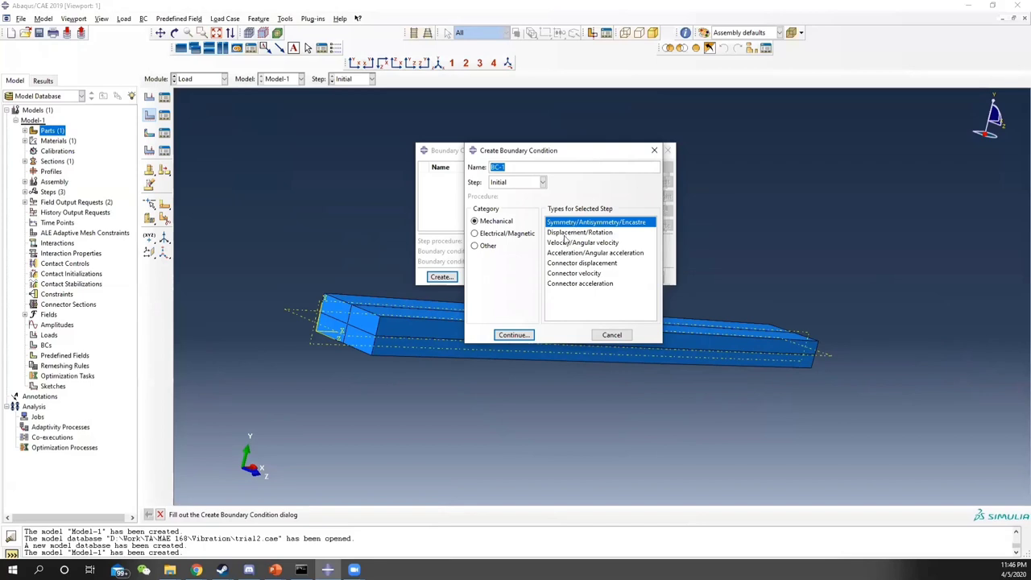
{"action": "left_click", "coordinate": [513, 334]}
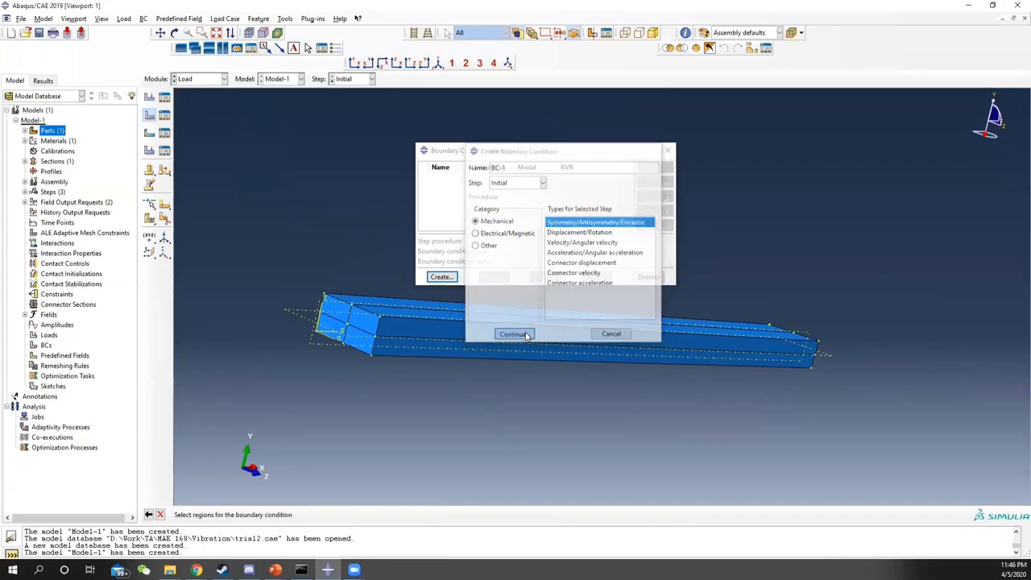
{"action": "left_click", "coordinate": [352, 321]}
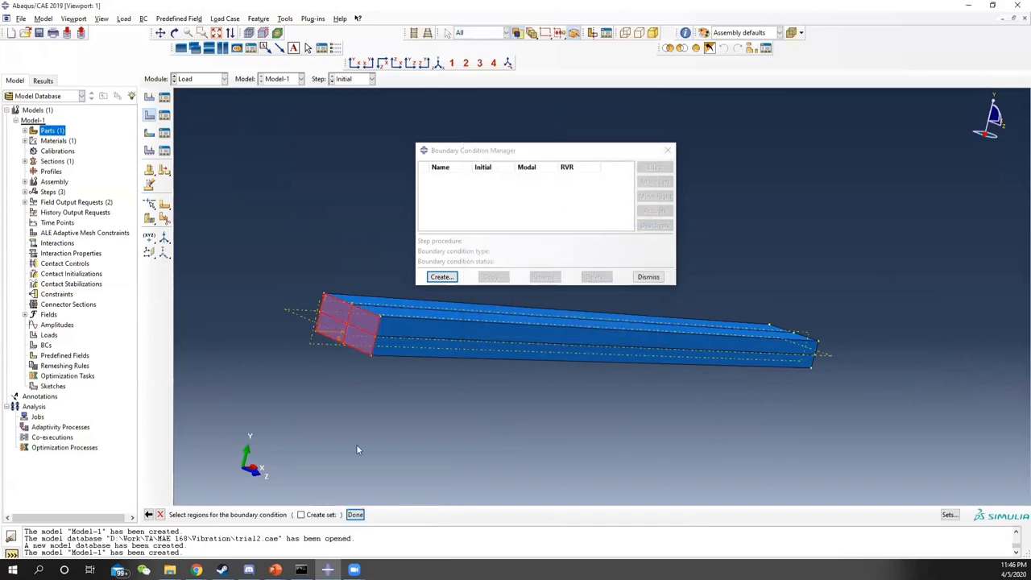
{"action": "left_click", "coordinate": [356, 514]}
{"action": "left_click", "coordinate": [308, 332]}
{"action": "left_click", "coordinate": [331, 347]}
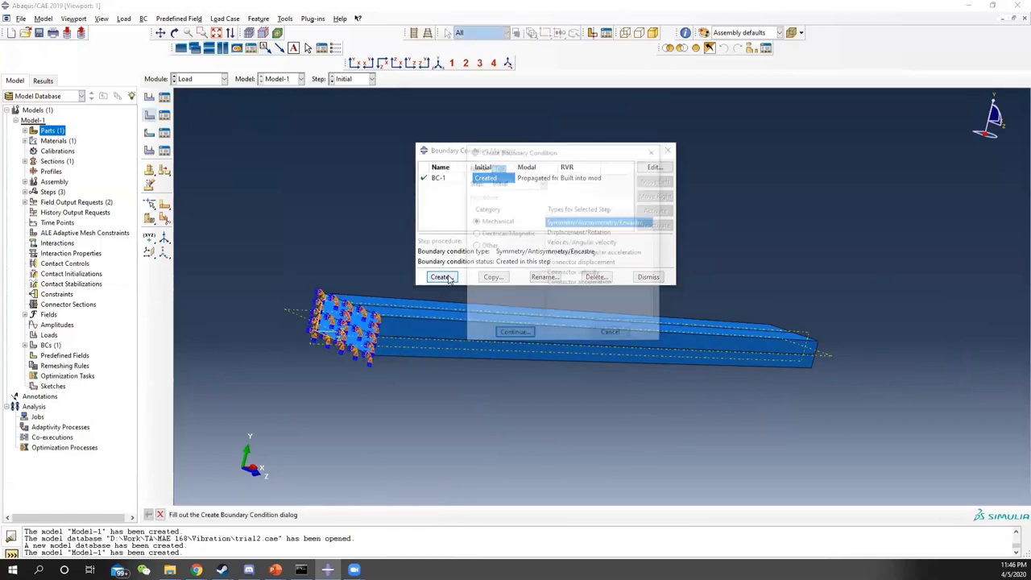
{"action": "left_click", "coordinate": [511, 182]}
{"action": "left_click", "coordinate": [512, 214]}
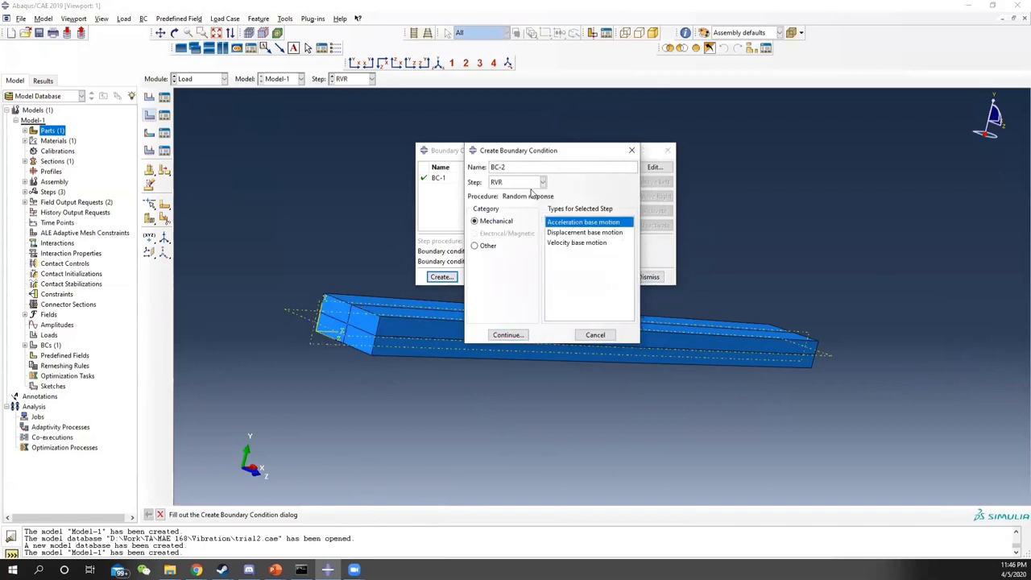
Make BC-2 an acceleration base motion along U2 with an uncorrelated correlation approach
{"action": "left_click", "coordinate": [508, 335]}
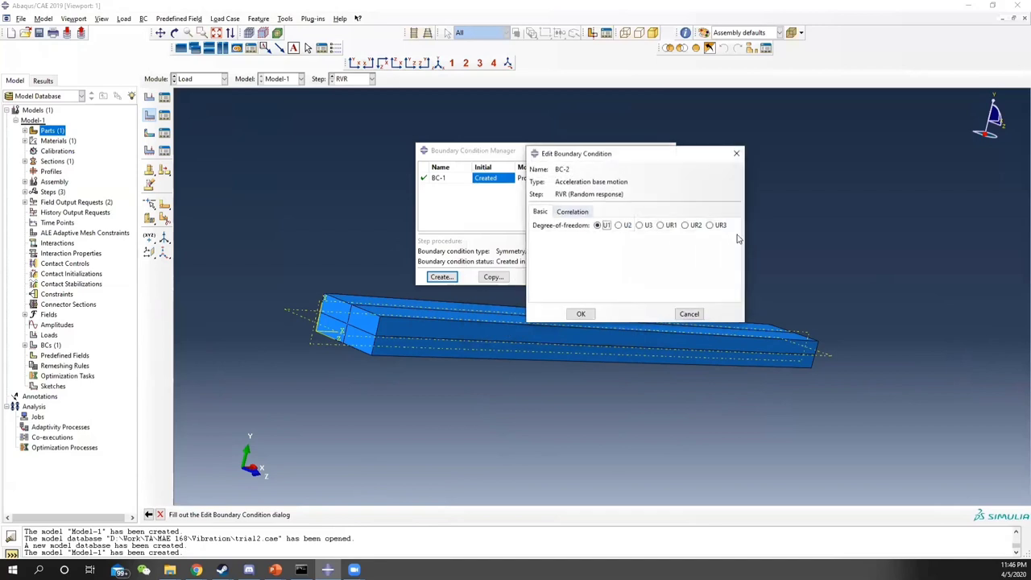
{"action": "left_click", "coordinate": [620, 226]}
{"action": "left_click", "coordinate": [572, 211]}
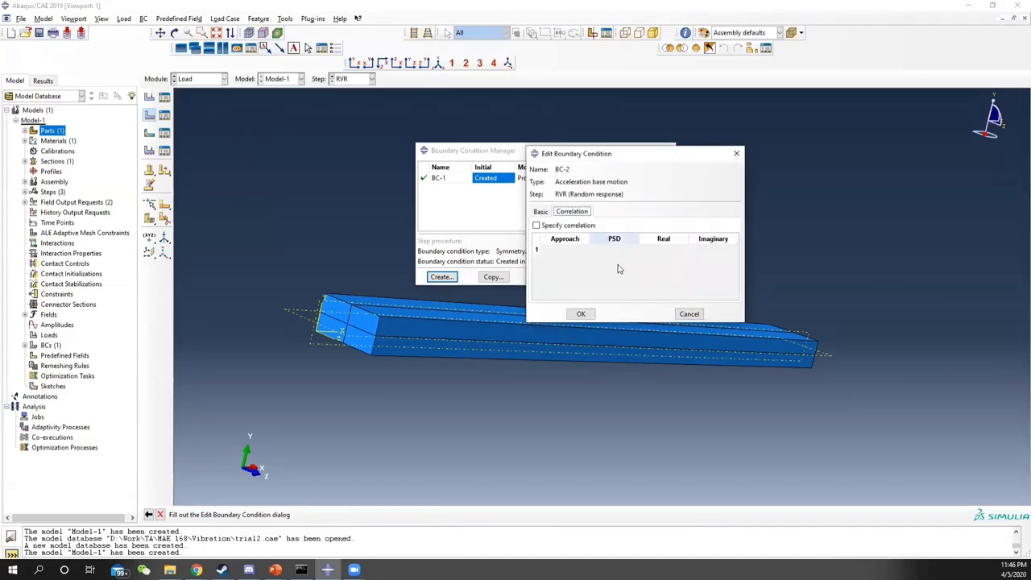
{"action": "left_click", "coordinate": [537, 226]}
{"action": "left_click", "coordinate": [568, 250]}
{"action": "left_click", "coordinate": [586, 250]}
{"action": "left_click", "coordinate": [564, 259]}
Start a new PSD definition for BC-2's PSD entry
{"action": "left_click", "coordinate": [623, 251]}
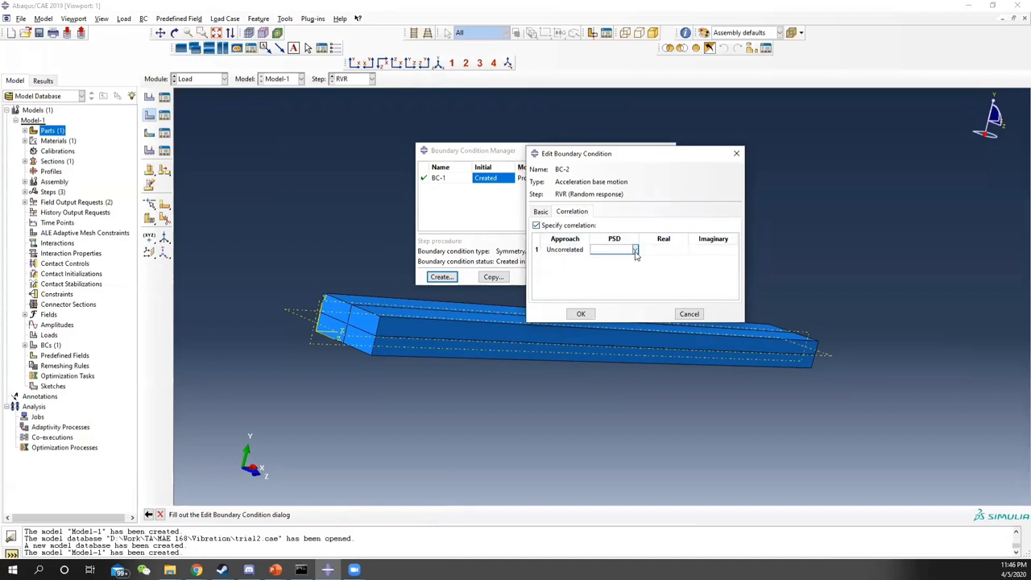
{"action": "right_click", "coordinate": [614, 251]}
{"action": "left_click", "coordinate": [646, 357]}
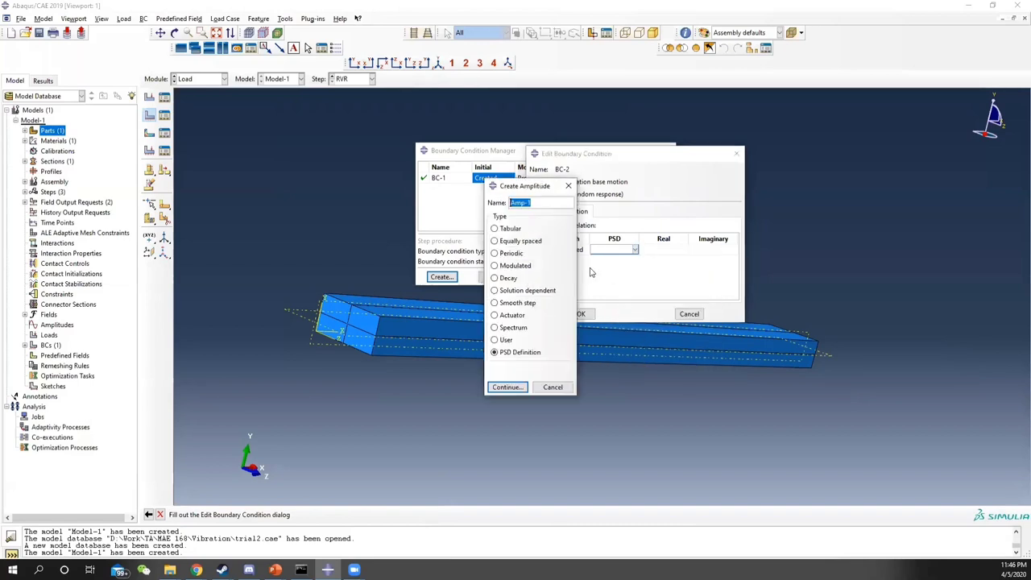
Fill the Amp-1 PSD table with real 0.475, imaginary 0 at 20 and 200 Hz
{"action": "left_click", "coordinate": [507, 387]}
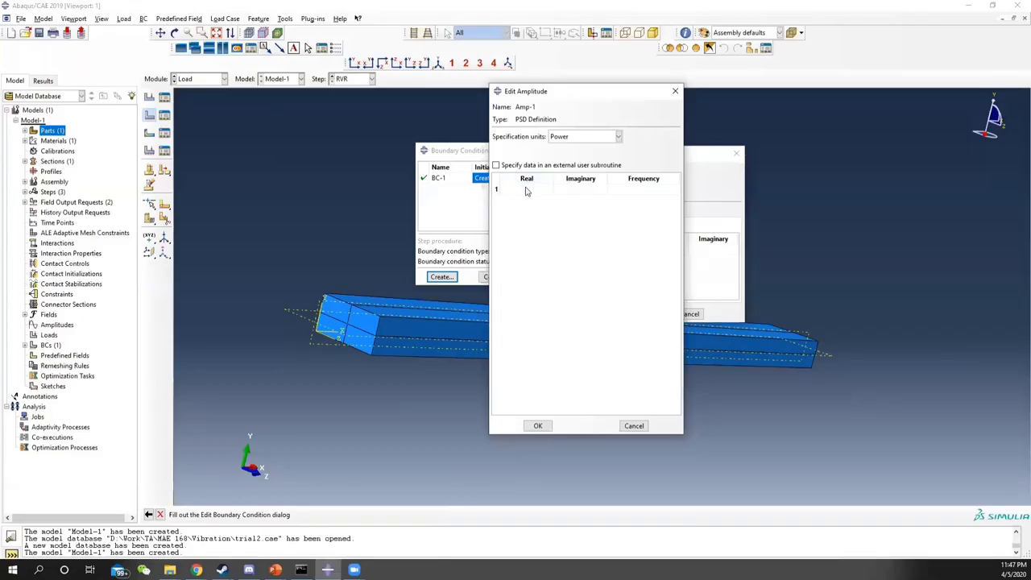
{"action": "left_click", "coordinate": [527, 190]}
{"action": "right_click", "coordinate": [527, 192]}
{"action": "left_click", "coordinate": [531, 187]}
{"action": "key", "text": "Return"}
{"action": "type", "text": "0.475"}
{"action": "left_click", "coordinate": [669, 188]}
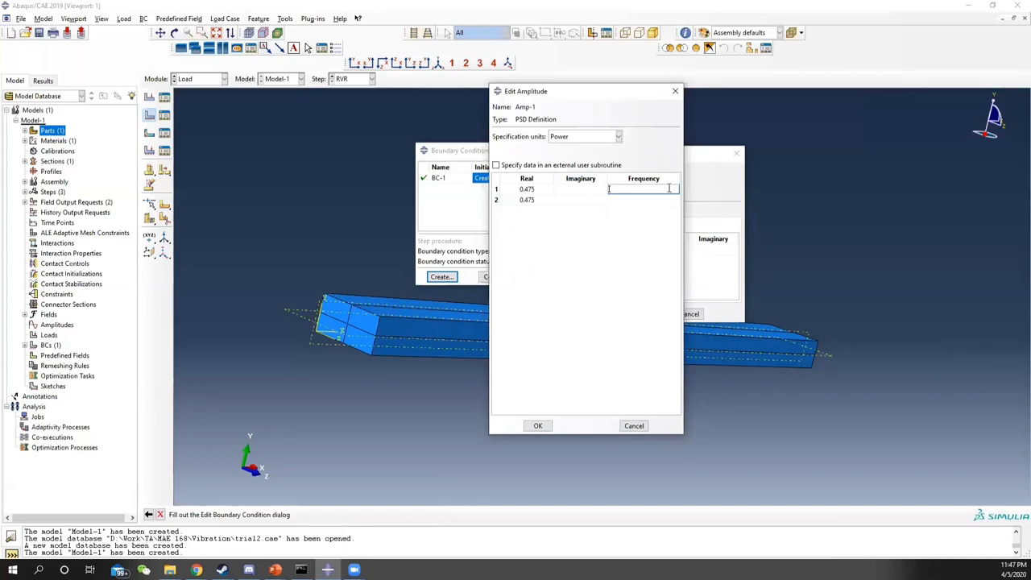
{"action": "left_click", "coordinate": [633, 202]}
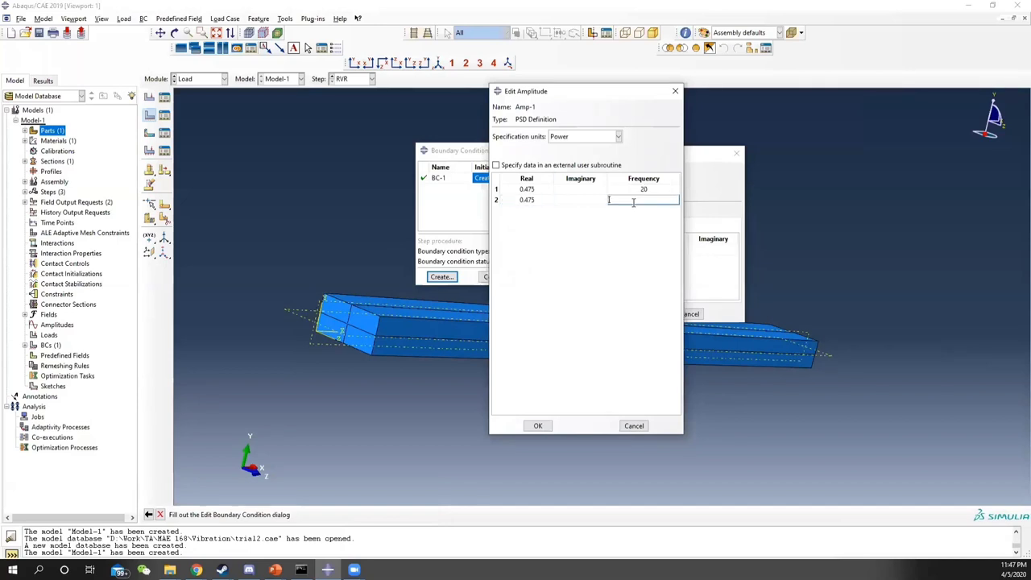
{"action": "left_click", "coordinate": [591, 190]}
{"action": "left_click", "coordinate": [575, 201]}
Set Amp-1's specification units to gravity and accept the PSD definition
{"action": "left_click", "coordinate": [598, 137]}
{"action": "left_click", "coordinate": [598, 170]}
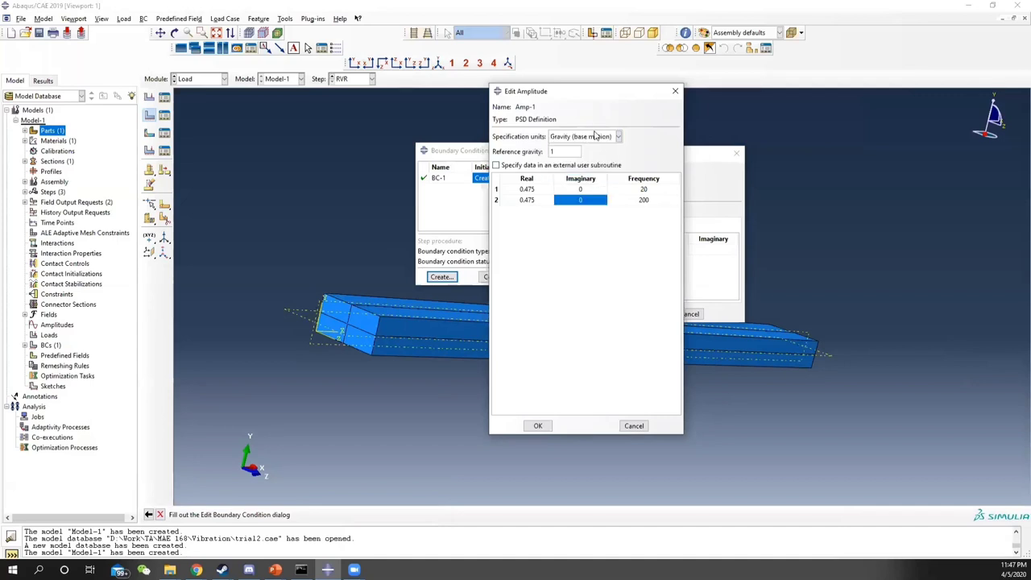
{"action": "left_click_drag", "start_coordinate": [555, 151], "coordinate": [519, 155]}
{"action": "left_click", "coordinate": [537, 425]}
Assign Amp-1 as BC-2's PSD with real correlation 1 and finish the condition
{"action": "left_click", "coordinate": [635, 250]}
{"action": "left_click", "coordinate": [626, 260]}
{"action": "left_click", "coordinate": [669, 249]}
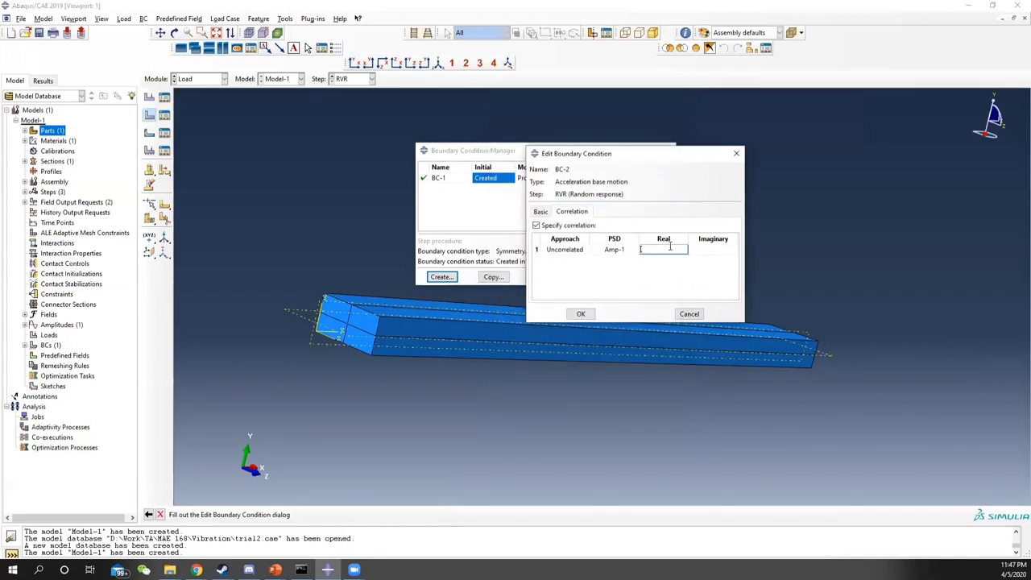
{"action": "type", "text": "1"}
{"action": "left_click", "coordinate": [712, 249]}
{"action": "left_click", "coordinate": [580, 313]}
{"action": "left_click", "coordinate": [667, 151]}
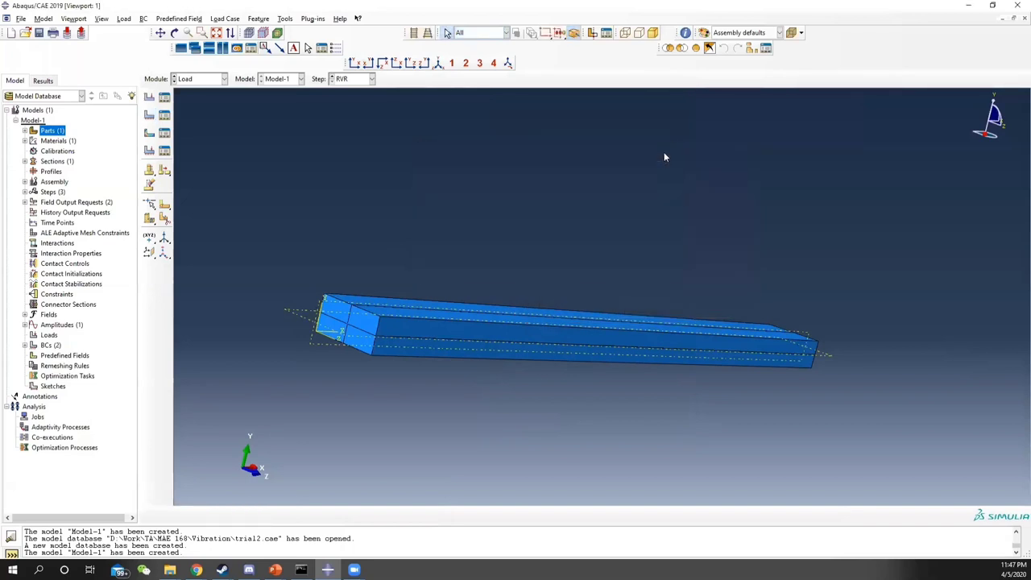
Seed the part with global size 0.002 and mesh the instance into 2400 elements
{"action": "left_click", "coordinate": [208, 81]}
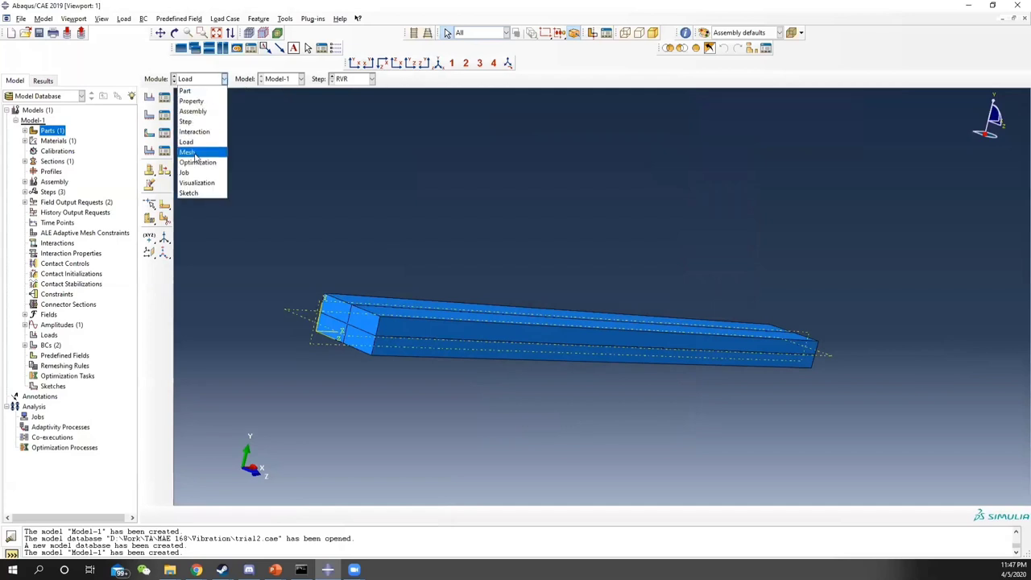
{"action": "left_click", "coordinate": [201, 149]}
{"action": "left_click", "coordinate": [164, 97]}
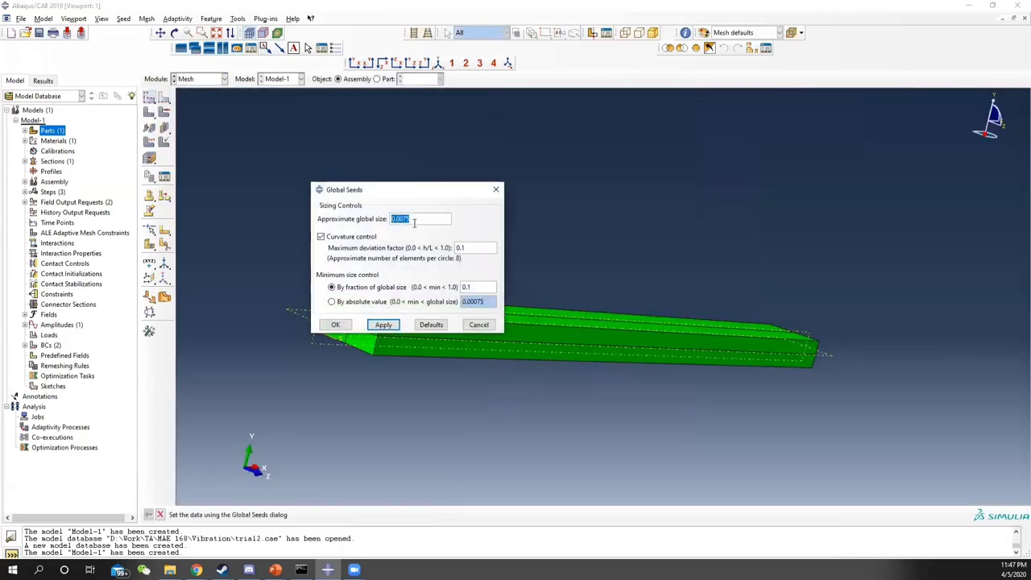
{"action": "type", "text": "0.002"}
{"action": "left_click", "coordinate": [336, 325]}
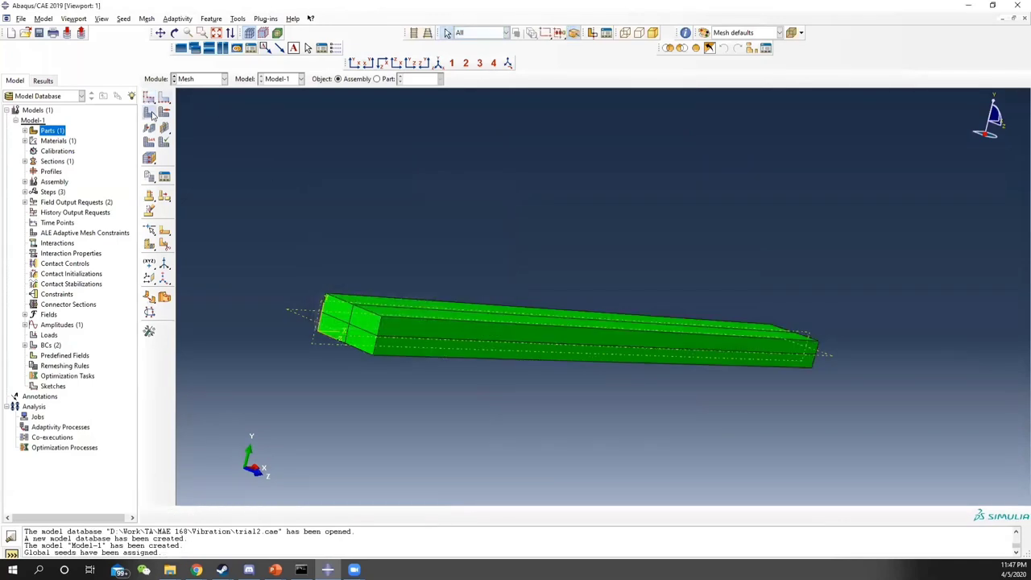
{"action": "left_click", "coordinate": [152, 112]}
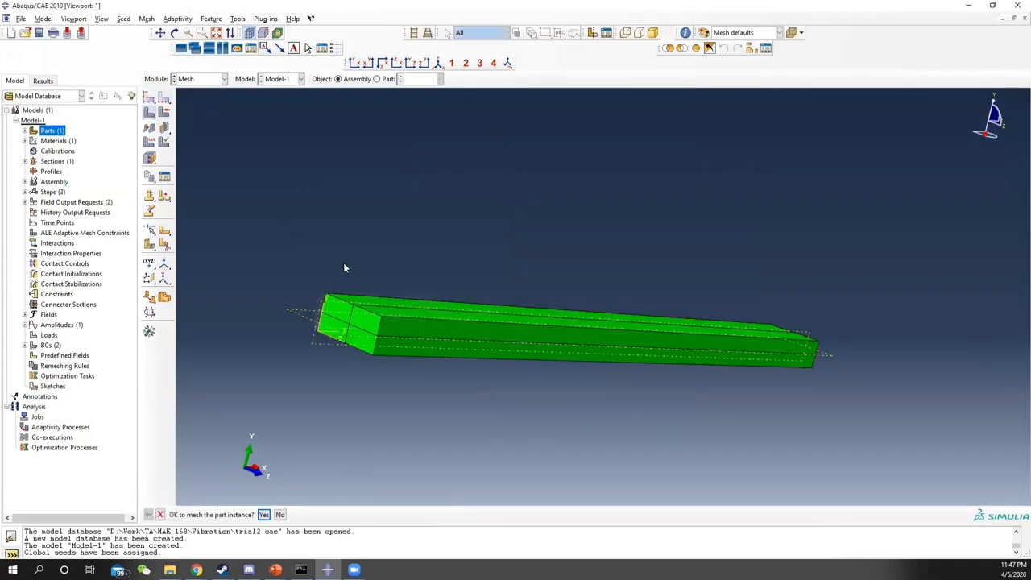
{"action": "left_click", "coordinate": [264, 514]}
{"action": "left_click_drag", "start_coordinate": [559, 325], "coordinate": [487, 330]}
Set the whole beam's element type to C3D8I incompatible-mode bricks
{"action": "left_click", "coordinate": [146, 19]}
{"action": "left_click", "coordinate": [168, 53]}
{"action": "left_click_drag", "start_coordinate": [233, 236], "coordinate": [1000, 497]}
{"action": "left_click", "coordinate": [315, 514]}
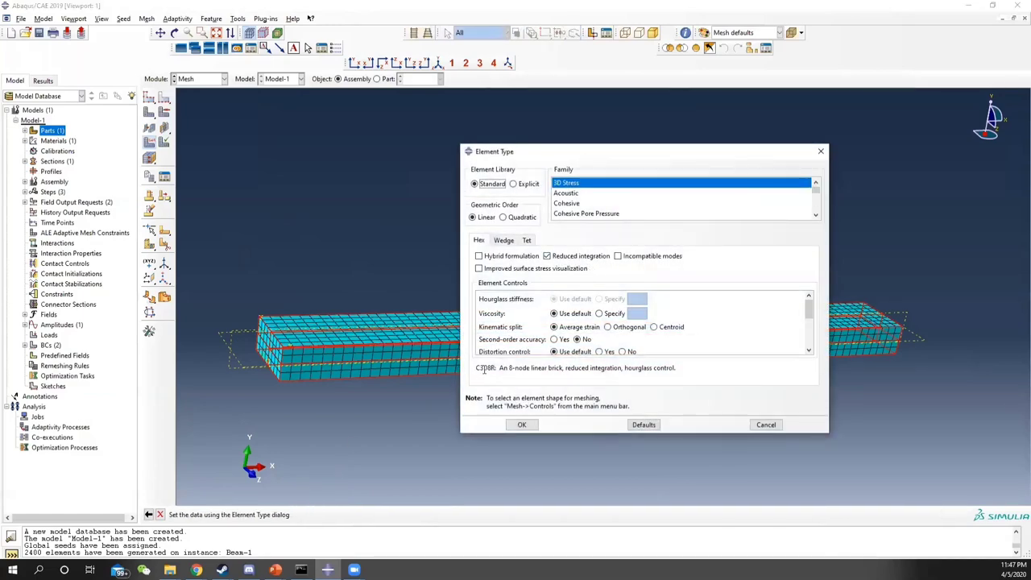
{"action": "left_click", "coordinate": [618, 256]}
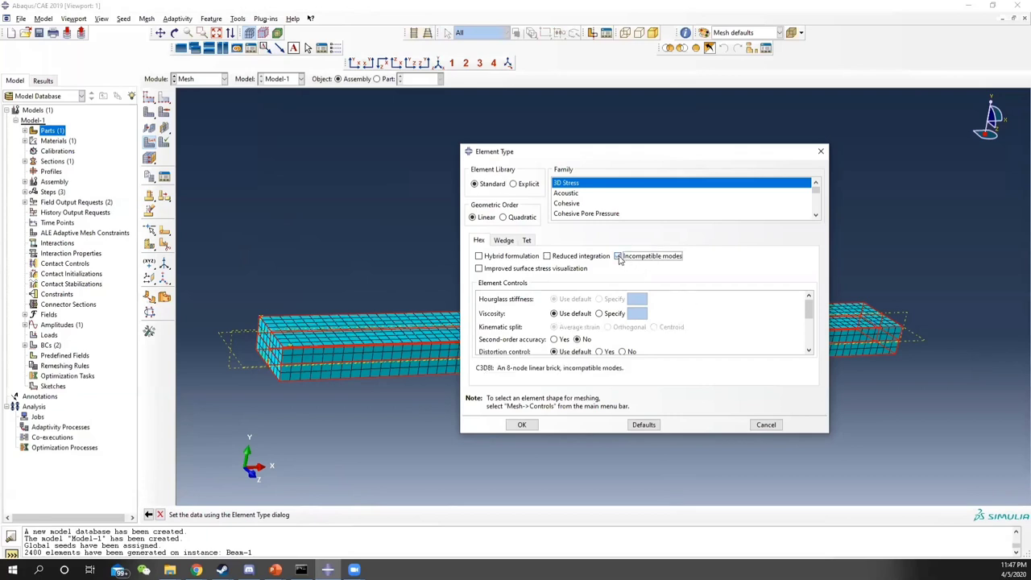
{"action": "left_click", "coordinate": [523, 425]}
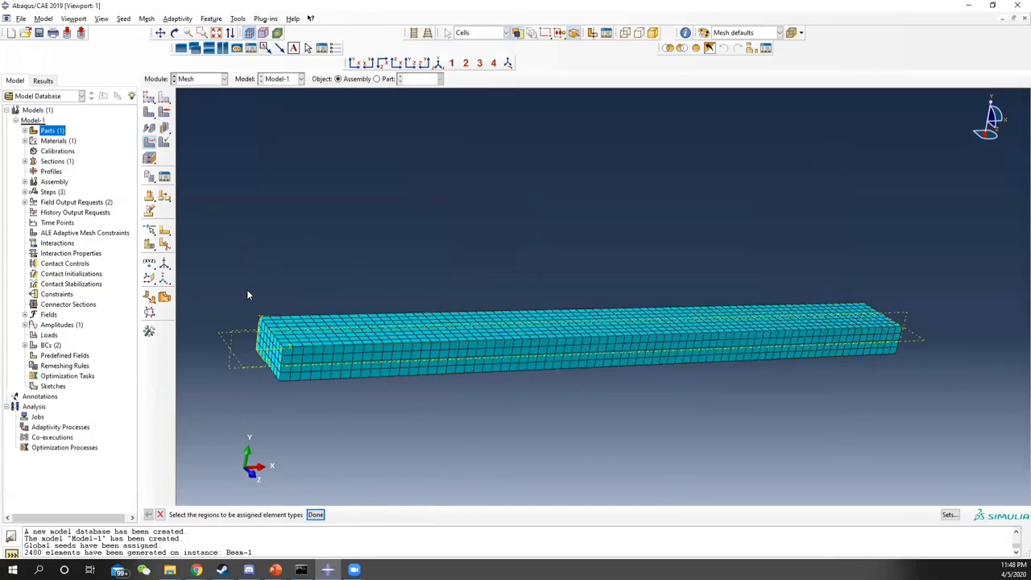
{"action": "left_click", "coordinate": [315, 513]}
In the Job module, create job 'Beam2' for Model-1 with default settings
{"action": "left_click", "coordinate": [200, 79]}
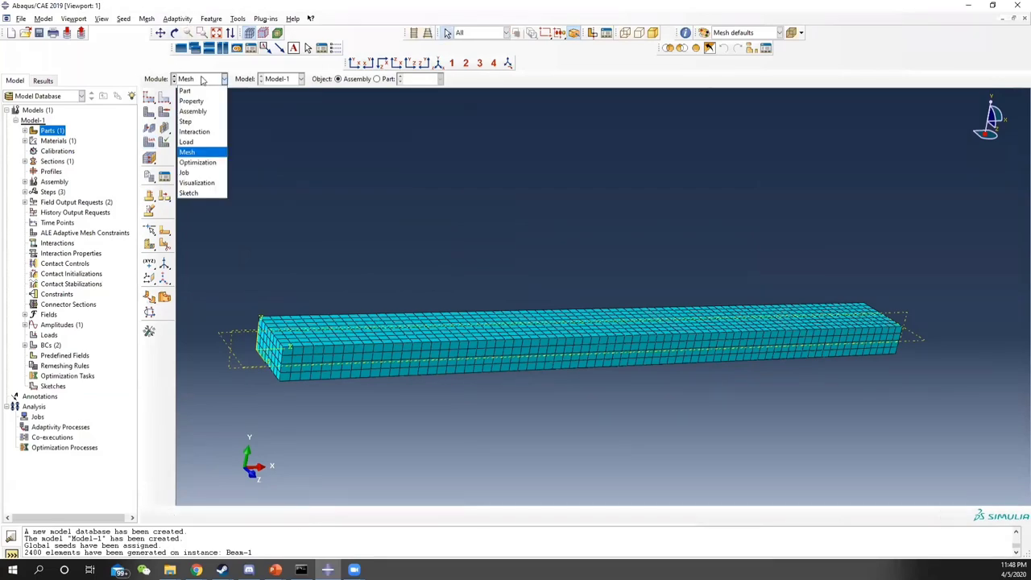
{"action": "left_click", "coordinate": [207, 173]}
{"action": "left_click", "coordinate": [165, 97]}
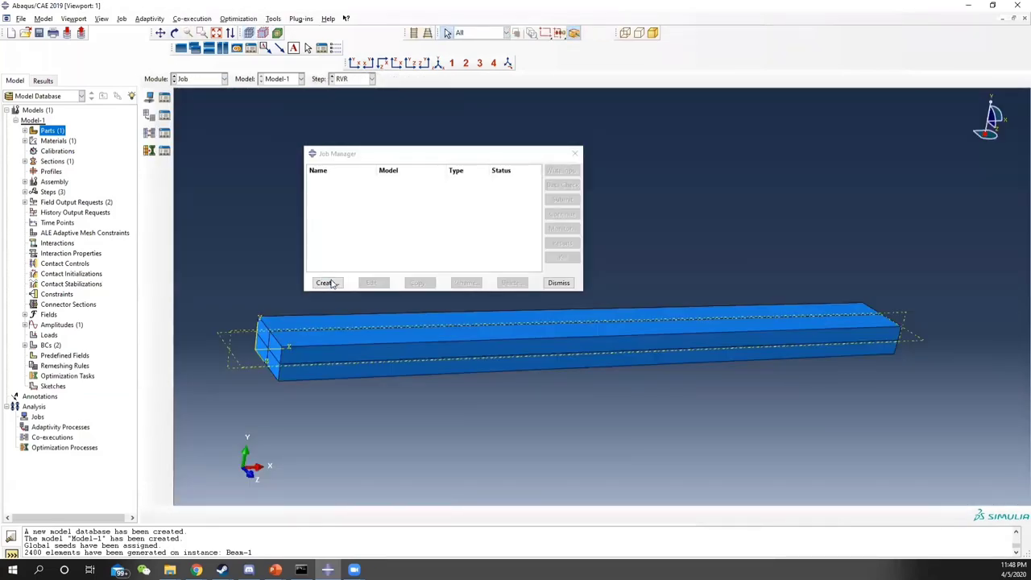
{"action": "left_click", "coordinate": [327, 282]}
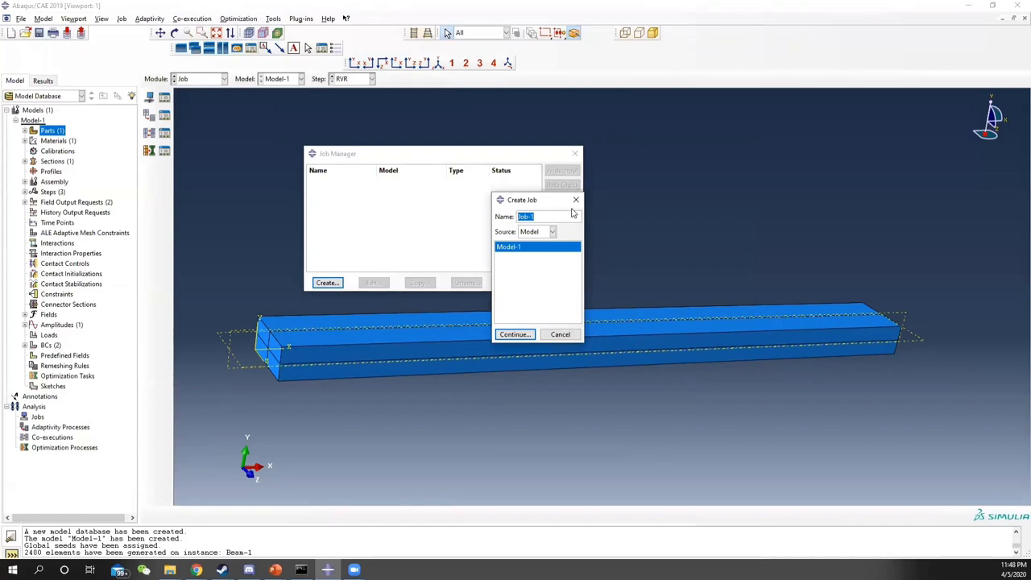
{"action": "type", "text": "Beam2"}
{"action": "left_click", "coordinate": [515, 335]}
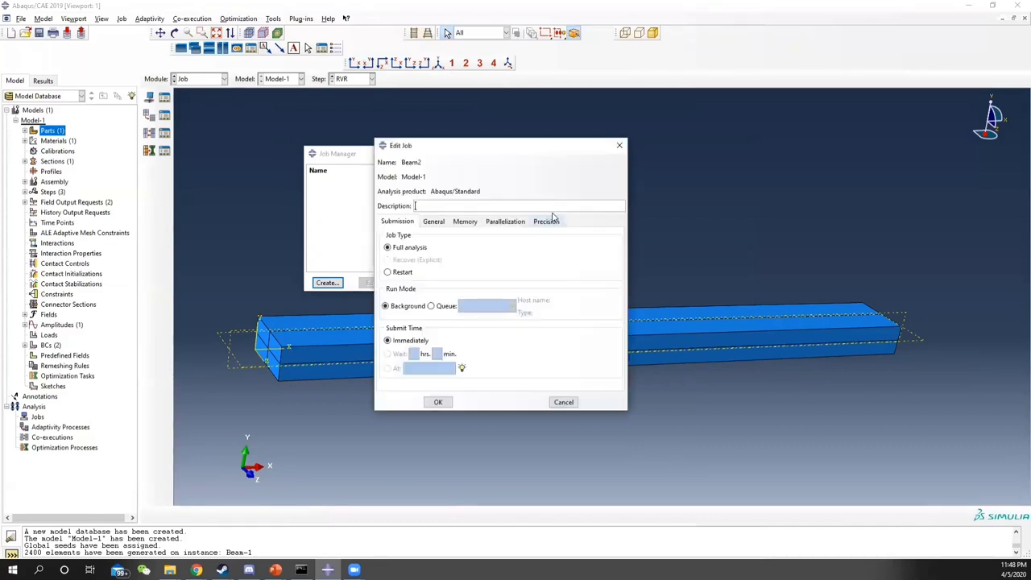
{"action": "left_click", "coordinate": [439, 402]}
Submit Beam2, allowing overwrite of old files and accepting the history-output warning
{"action": "left_click", "coordinate": [561, 200]}
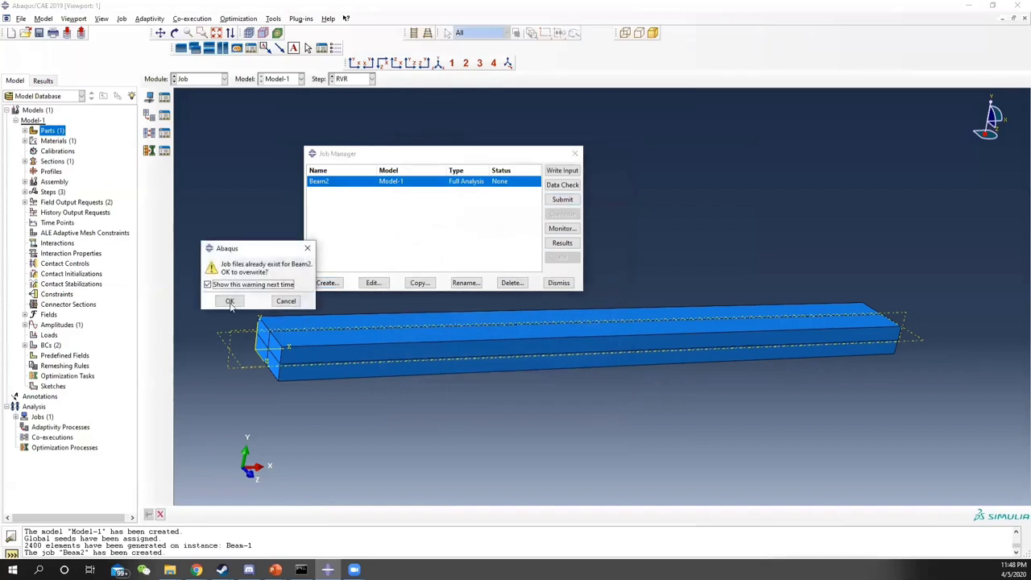
{"action": "left_click", "coordinate": [230, 300]}
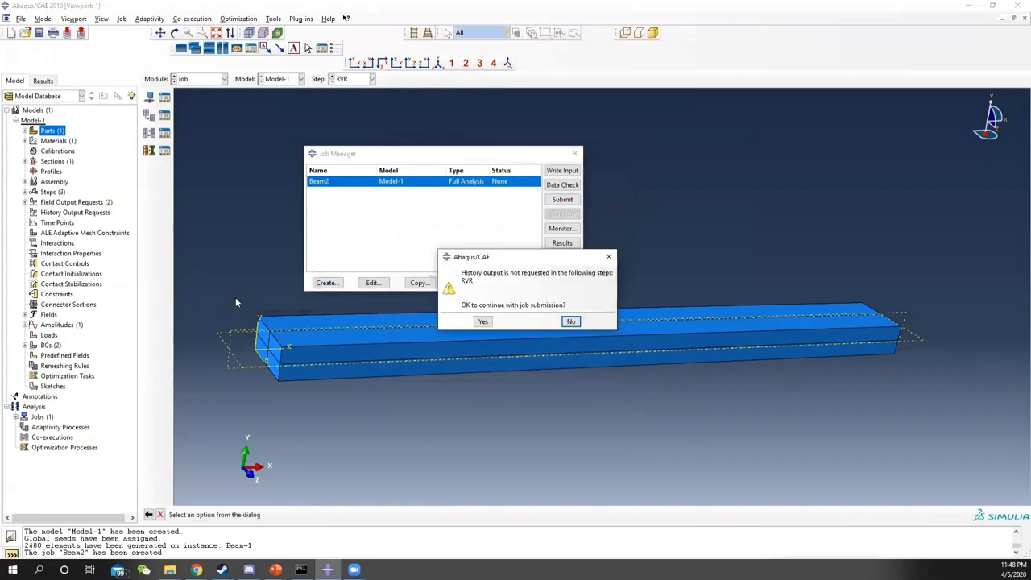
{"action": "left_click", "coordinate": [483, 322]}
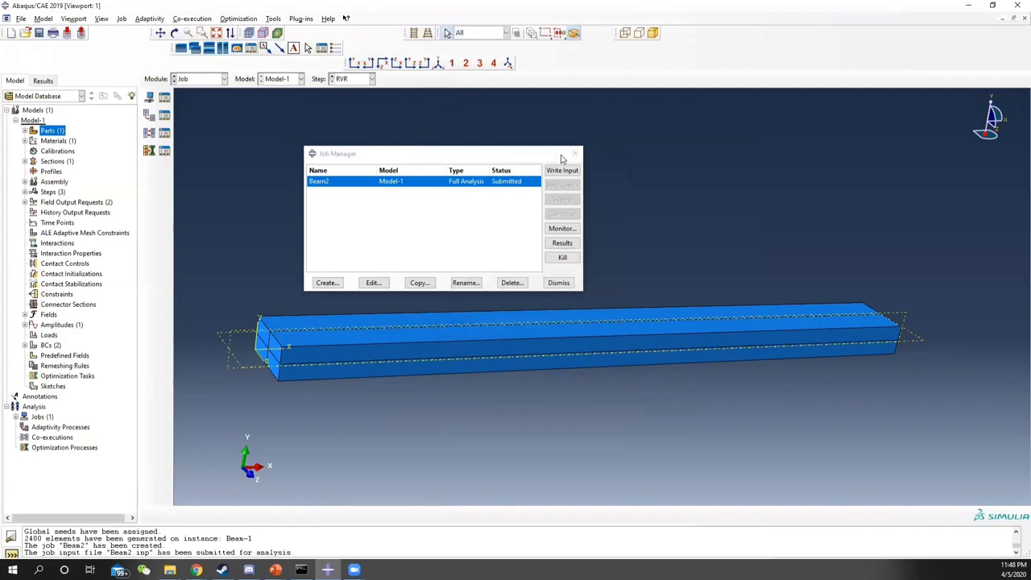
{"action": "left_click", "coordinate": [569, 230]}
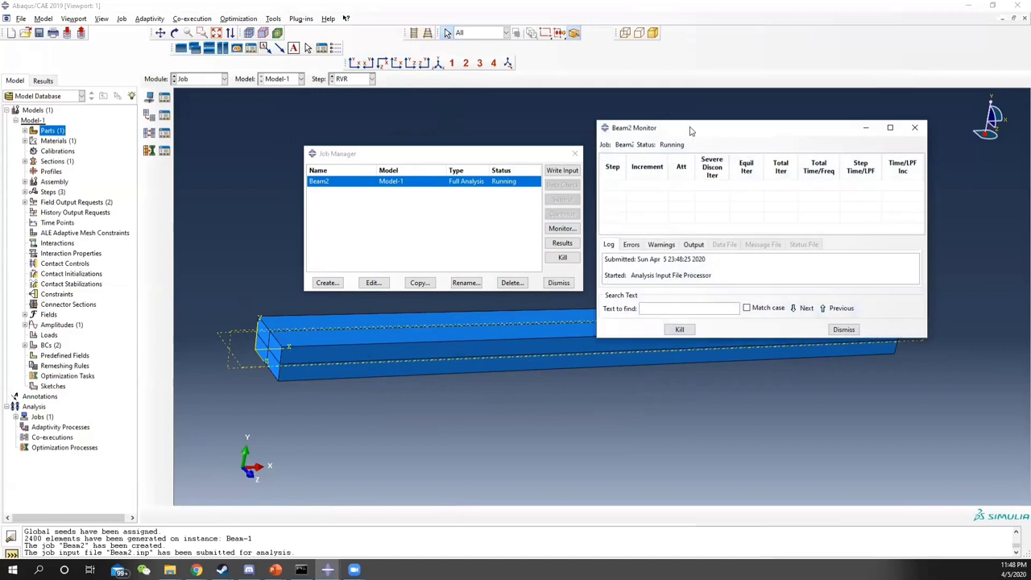
Move the Beam2 monitor window aside and follow the log until the job completes
{"action": "left_click_drag", "start_coordinate": [689, 127], "coordinate": [683, 118]}
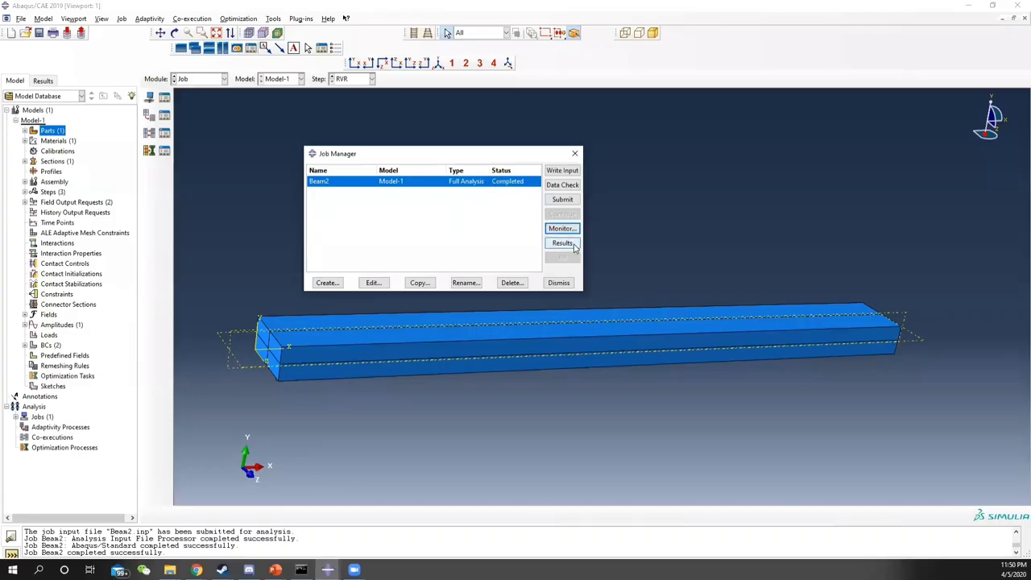
Open the Beam2 results and plot S11 stress contours, turning the beam to show its top face
{"action": "left_click", "coordinate": [574, 243]}
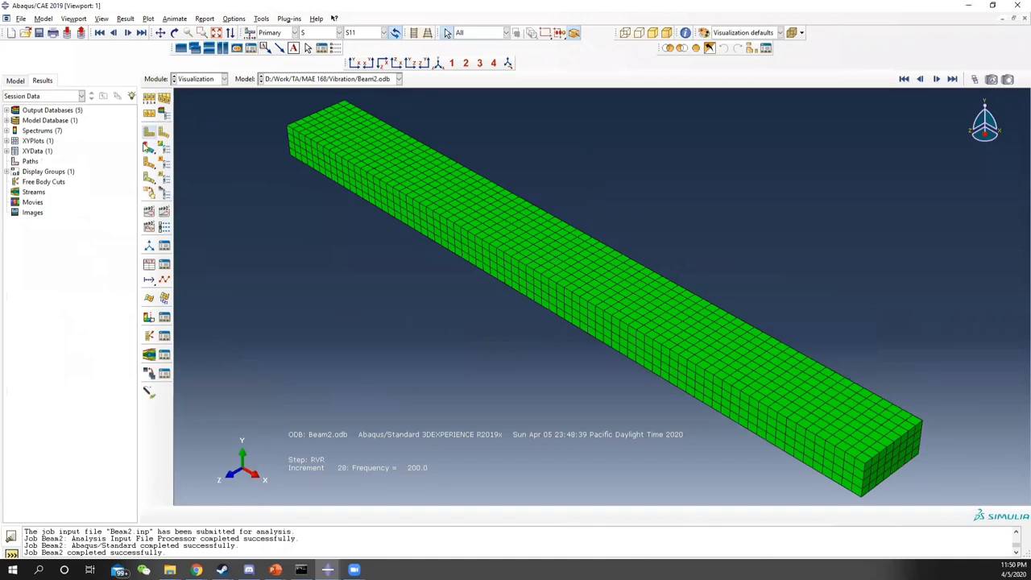
{"action": "left_click", "coordinate": [147, 148]}
{"action": "left_click_drag", "start_coordinate": [538, 276], "coordinate": [738, 352], "text": "ctrl+alt"}
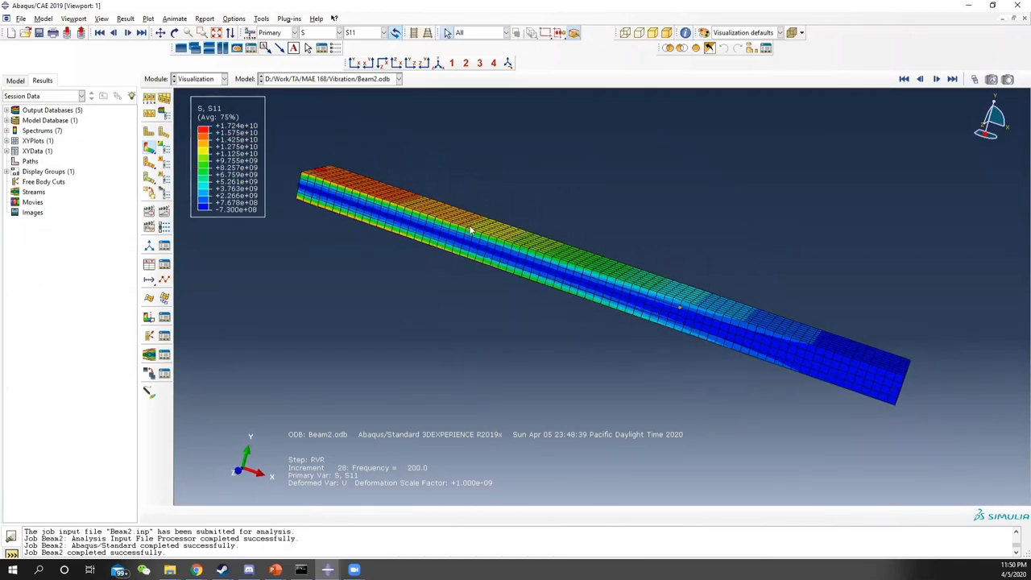
{"action": "left_click_drag", "start_coordinate": [500, 240], "coordinate": [344, 157], "text": "ctrl+alt"}
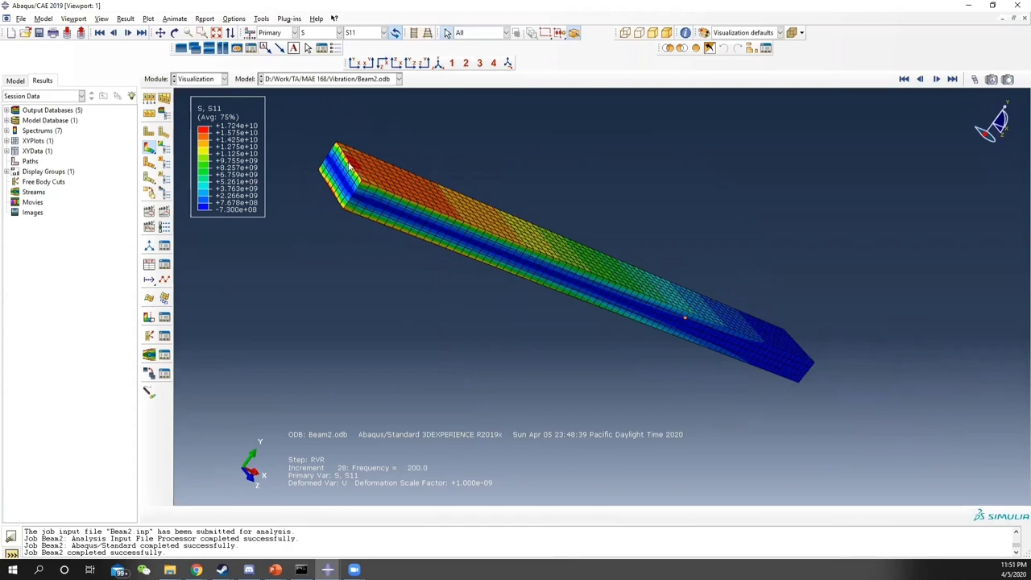
{"action": "left_click_drag", "start_coordinate": [415, 205], "coordinate": [580, 198], "text": "ctrl+alt"}
Step through the Modal step frames, from the base state through modes 1, 2 and 3
{"action": "left_click", "coordinate": [976, 80]}
{"action": "left_click", "coordinate": [310, 281]}
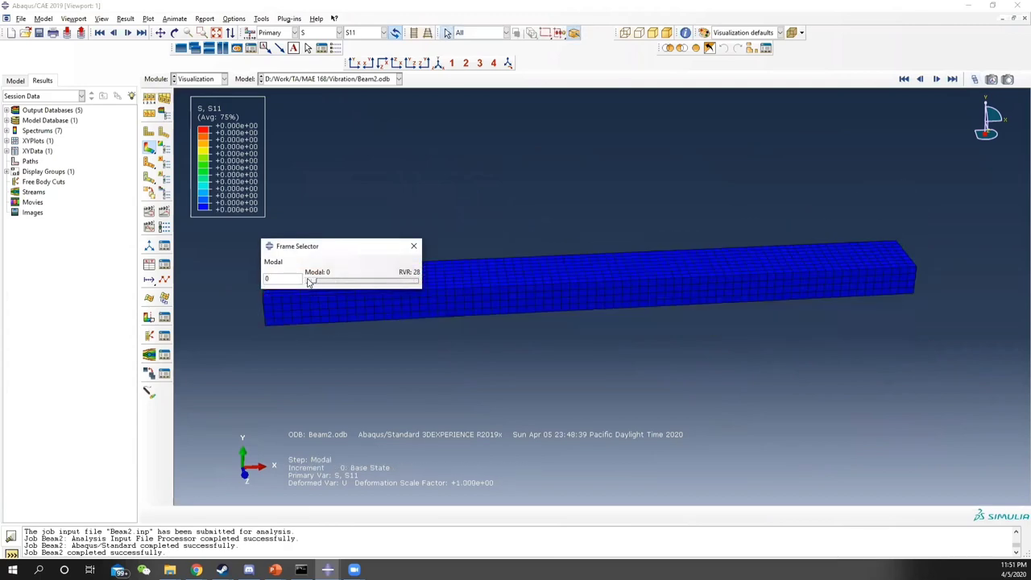
{"action": "left_click", "coordinate": [308, 282]}
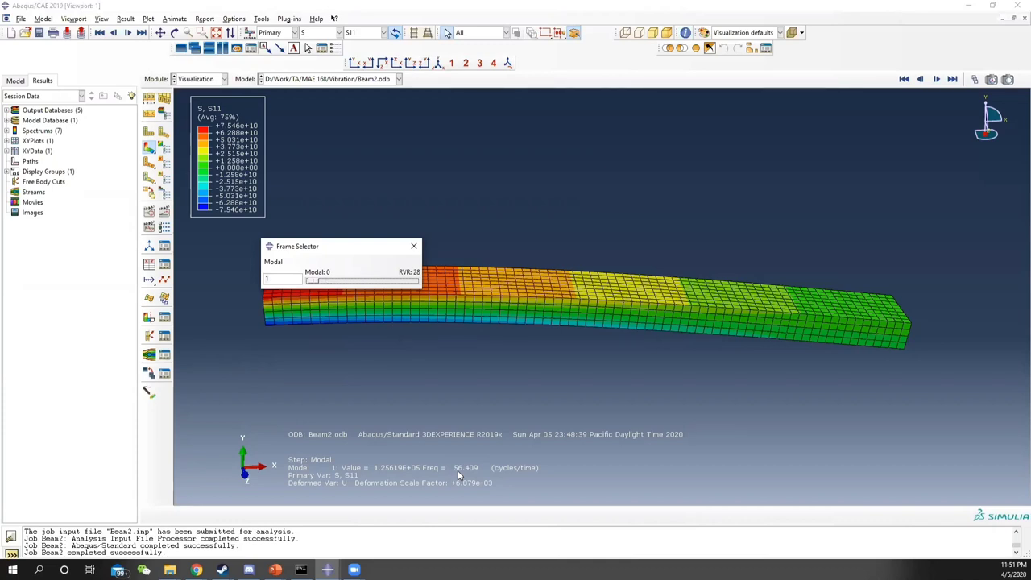
{"action": "key", "text": "Right"}
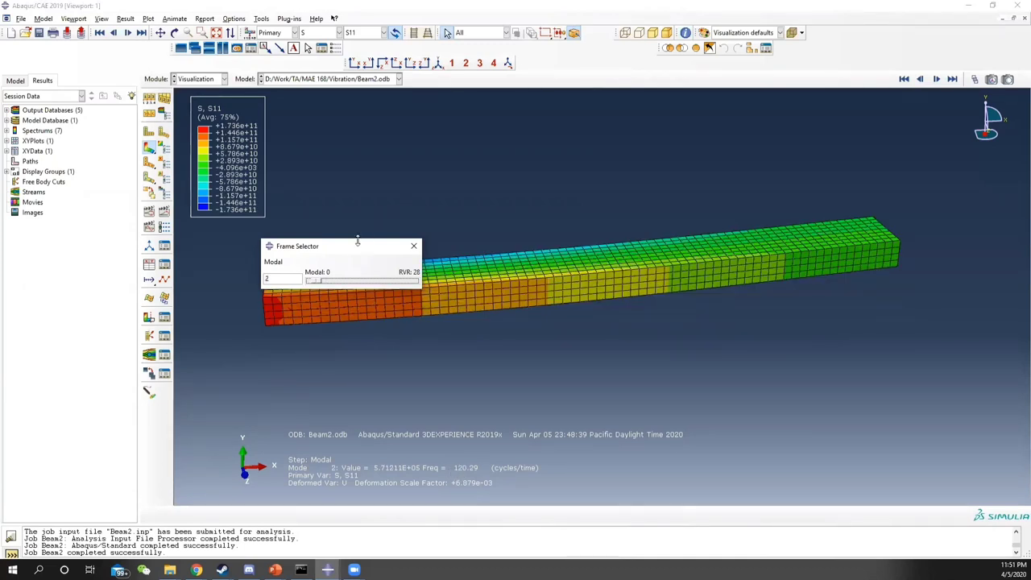
{"action": "left_click_drag", "start_coordinate": [350, 244], "coordinate": [243, 339]}
{"action": "left_click_drag", "start_coordinate": [515, 298], "coordinate": [620, 326], "text": "ctrl+alt"}
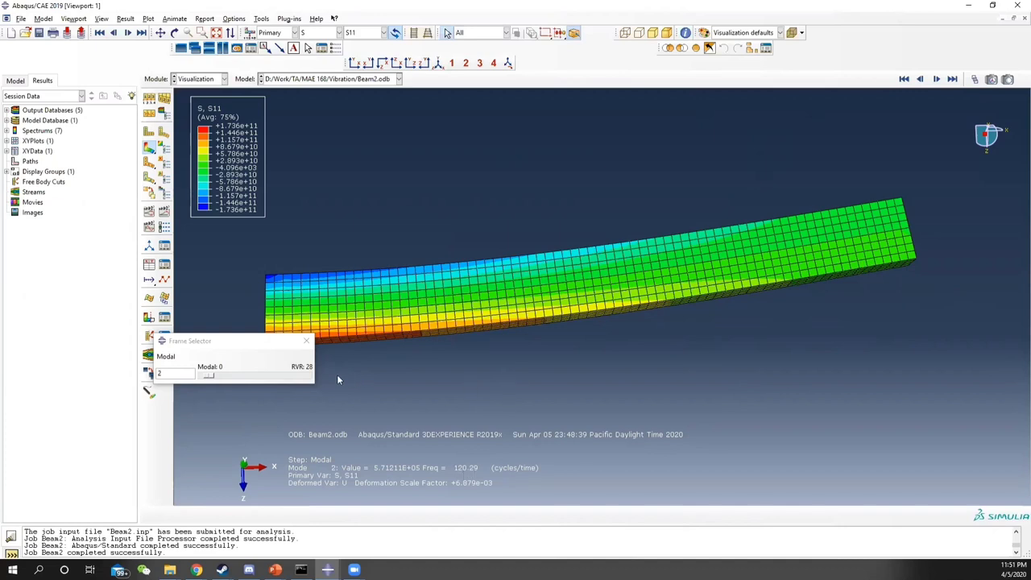
{"action": "left_click", "coordinate": [209, 376]}
{"action": "left_click", "coordinate": [218, 377]}
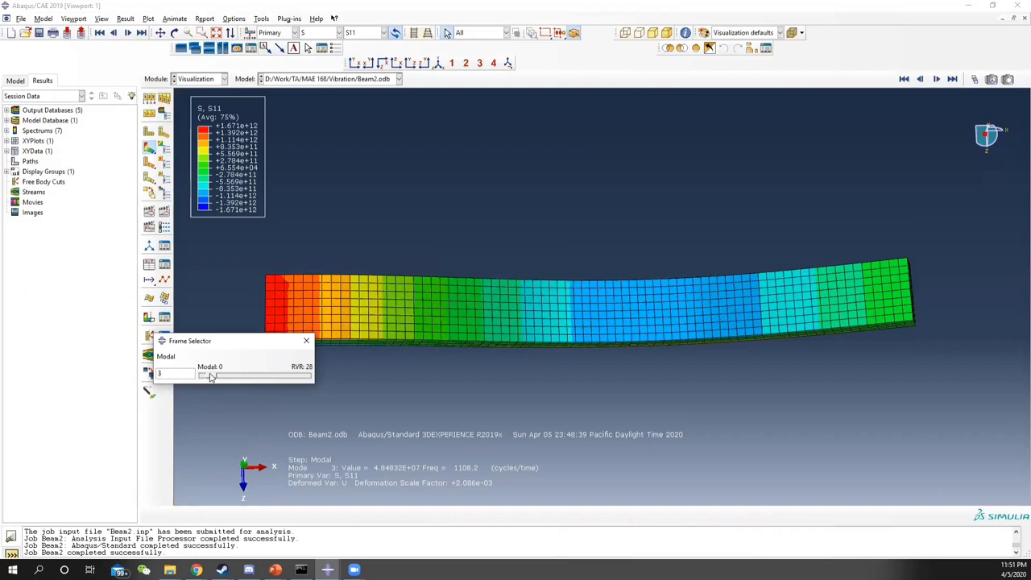
{"action": "left_click_drag", "start_coordinate": [211, 377], "coordinate": [193, 378]}
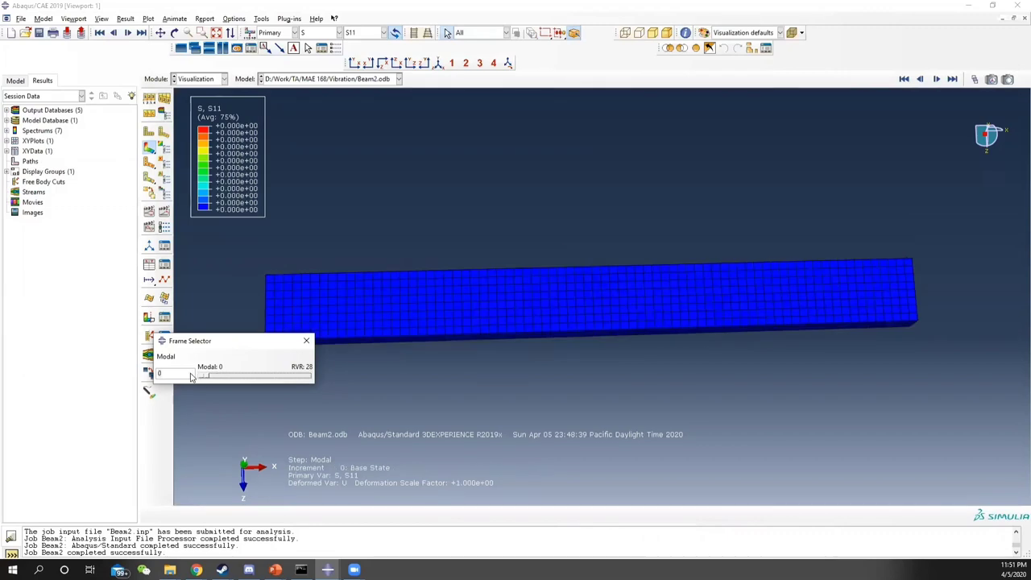
Start a new XY data set from ODB field output in the XY Data Manager
{"action": "left_click", "coordinate": [306, 342]}
{"action": "left_click_drag", "start_coordinate": [601, 357], "coordinate": [596, 279], "text": "ctrl+alt"}
{"action": "left_click", "coordinate": [261, 19]}
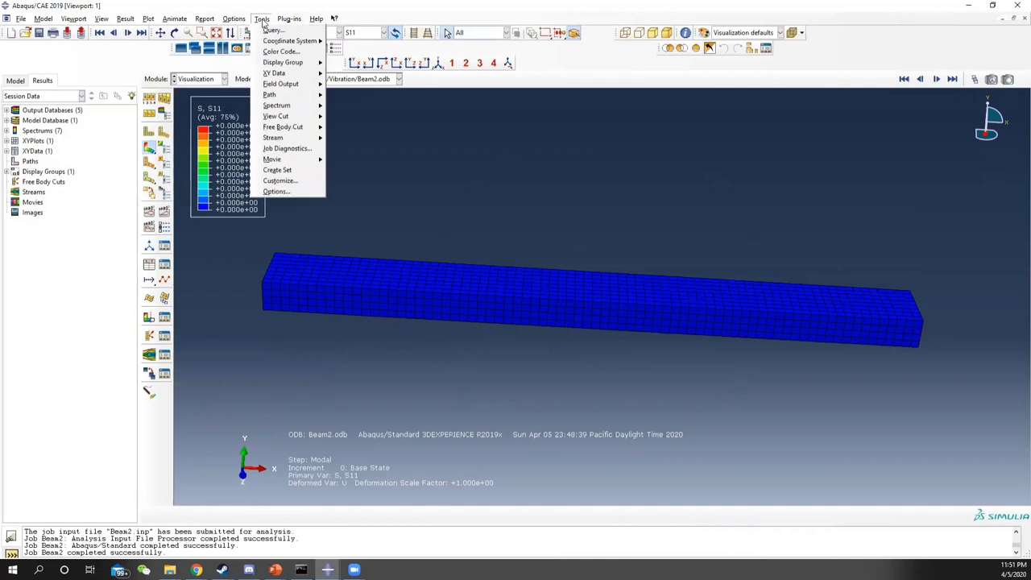
{"action": "mouse_move", "coordinate": [295, 77]}
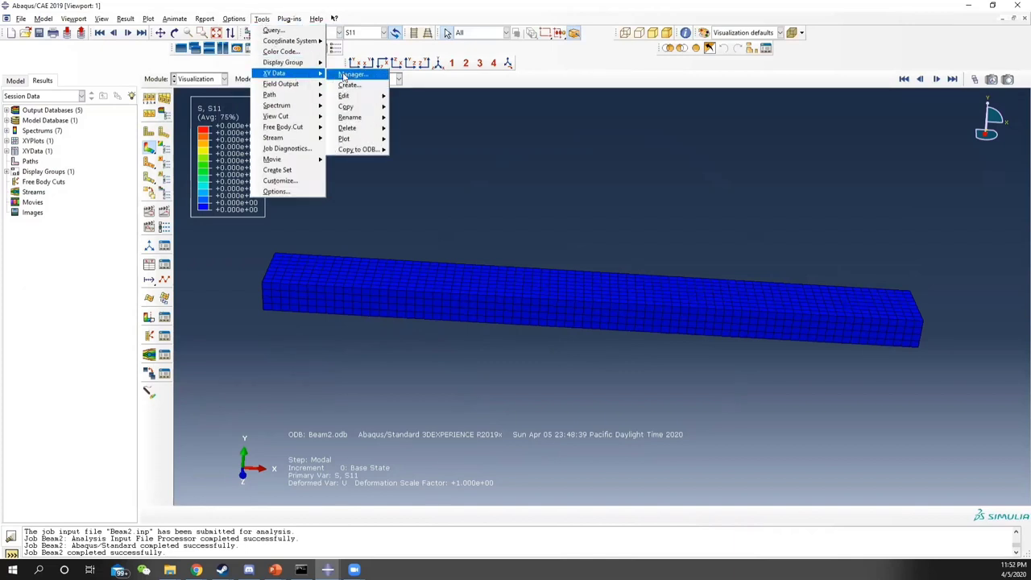
{"action": "left_click", "coordinate": [367, 74]}
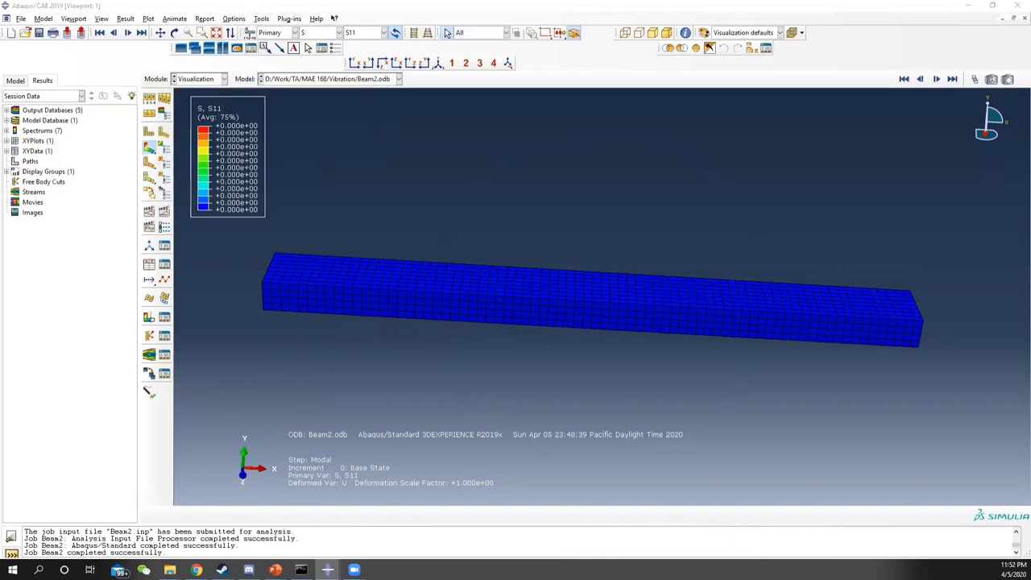
{"action": "left_click", "coordinate": [440, 211]}
{"action": "left_click", "coordinate": [469, 291]}
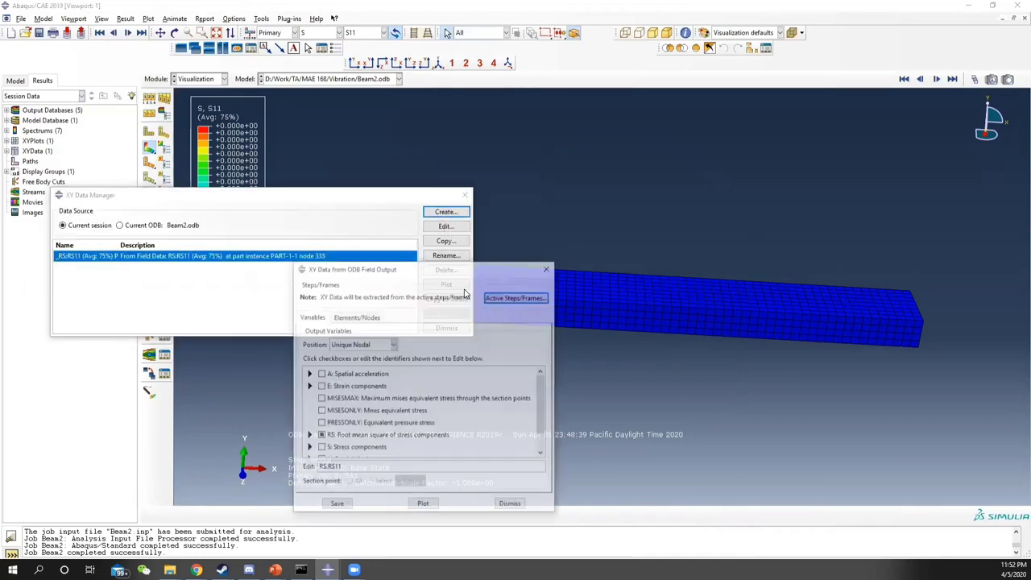
{"action": "left_click", "coordinate": [381, 198]}
{"action": "left_click_drag", "start_coordinate": [381, 197], "coordinate": [910, 52]}
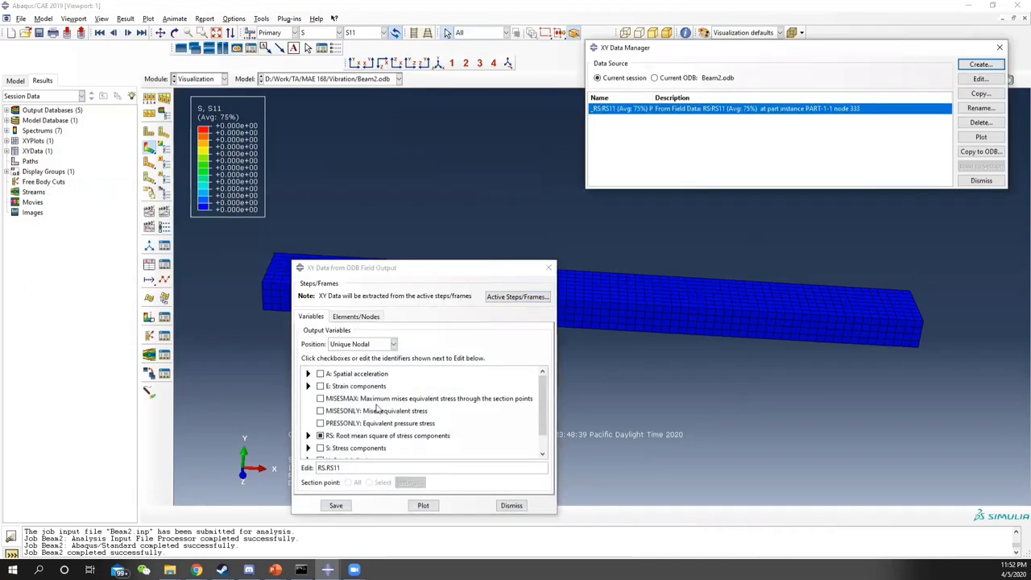
Replace the RS variable with only the S11 stress component as output
{"action": "left_click", "coordinate": [320, 436]}
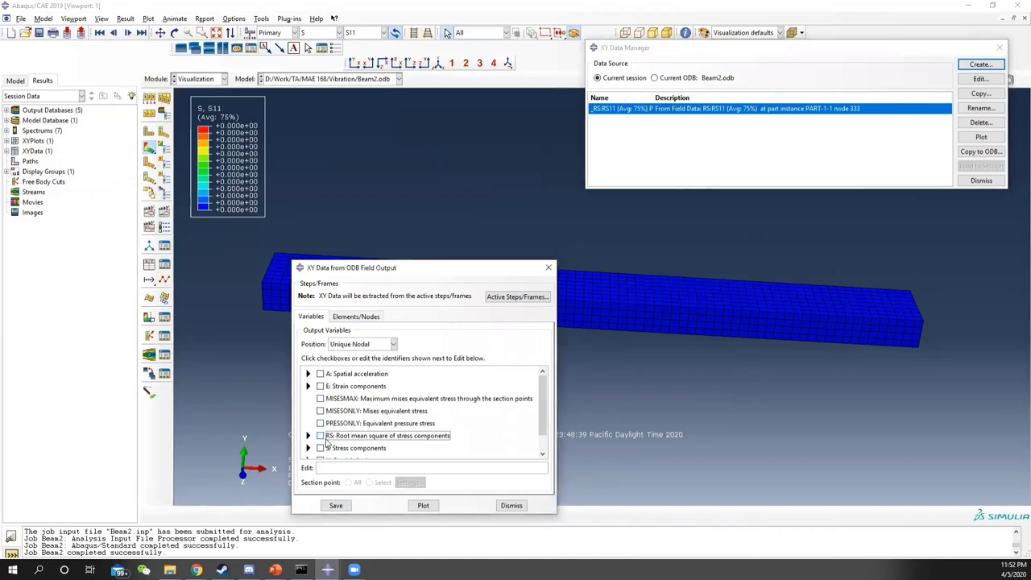
{"action": "scroll", "coordinate": [320, 438], "scroll_direction": "down", "scroll_amount": 2}
{"action": "left_click", "coordinate": [319, 427]}
{"action": "left_click", "coordinate": [320, 427]}
{"action": "left_click", "coordinate": [308, 426]}
{"action": "left_click", "coordinate": [333, 435]}
{"action": "scroll", "coordinate": [450, 403], "scroll_direction": "down", "scroll_amount": 3}
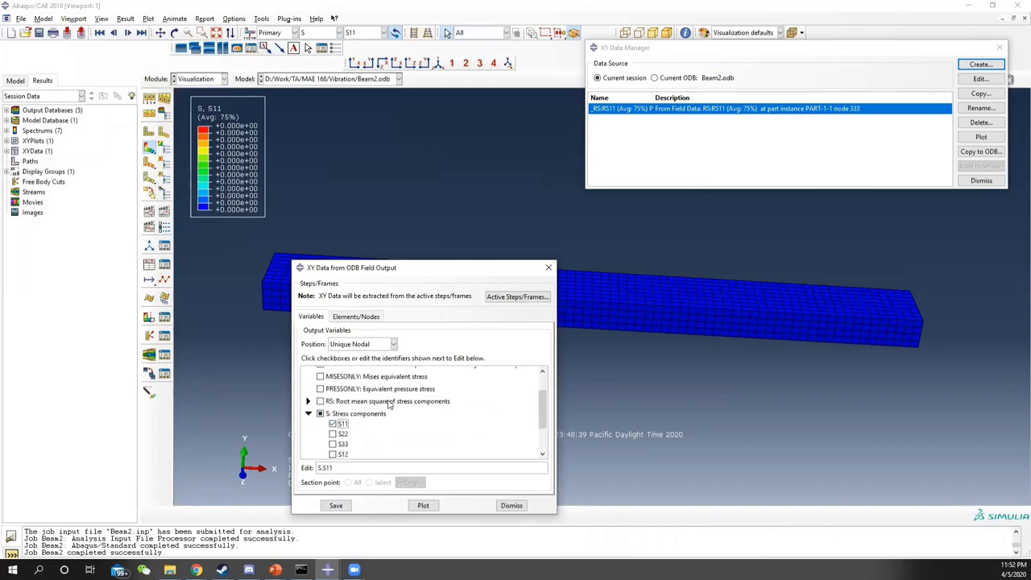
Pick the beam's corner node, node 8, as the extraction point
{"action": "left_click", "coordinate": [362, 319]}
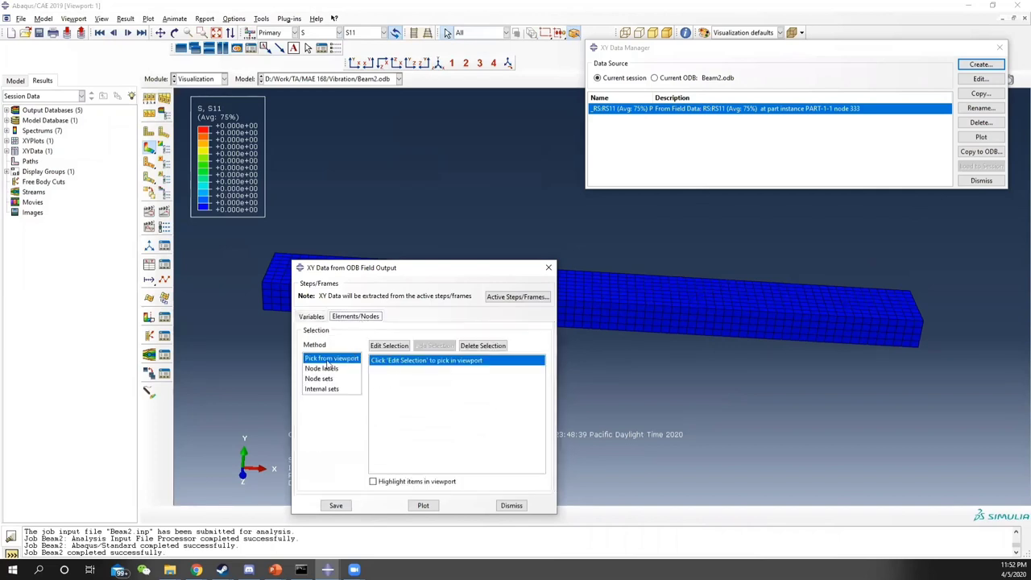
{"action": "left_click", "coordinate": [389, 348]}
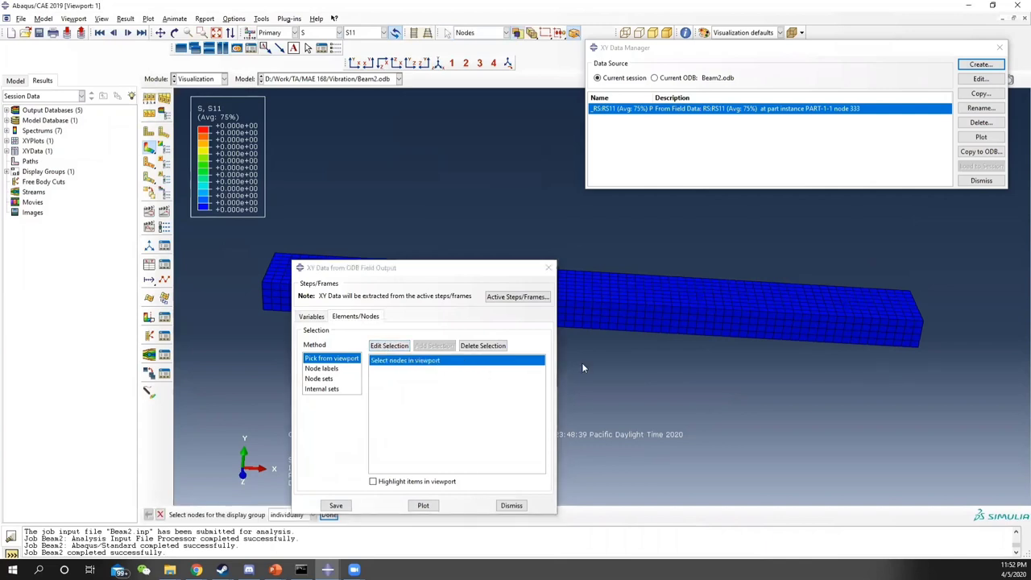
{"action": "left_click_drag", "start_coordinate": [597, 358], "coordinate": [301, 70], "text": "ctrl+alt"}
{"action": "left_click", "coordinate": [433, 265]}
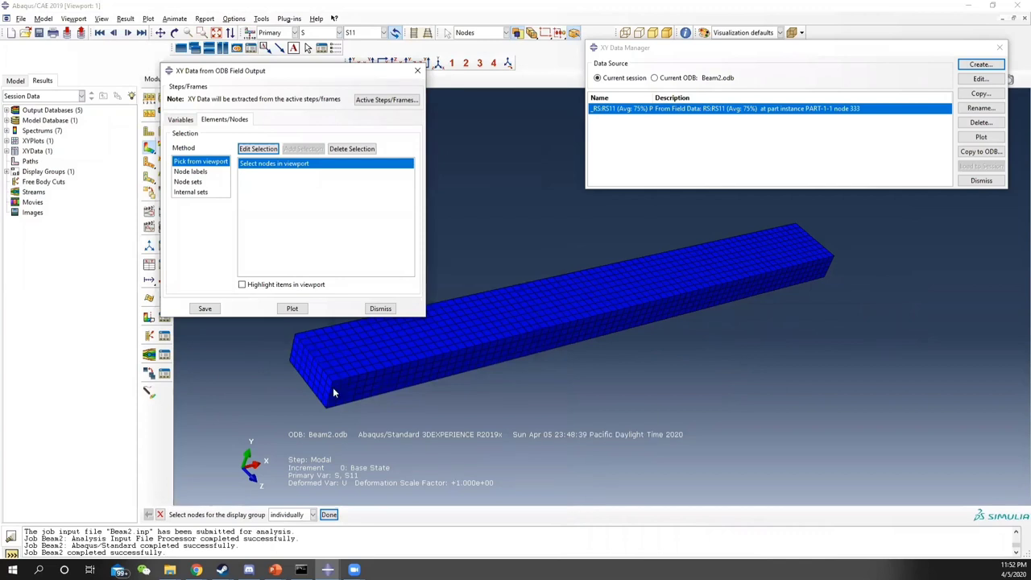
{"action": "left_click", "coordinate": [294, 338]}
{"action": "left_click", "coordinate": [329, 514]}
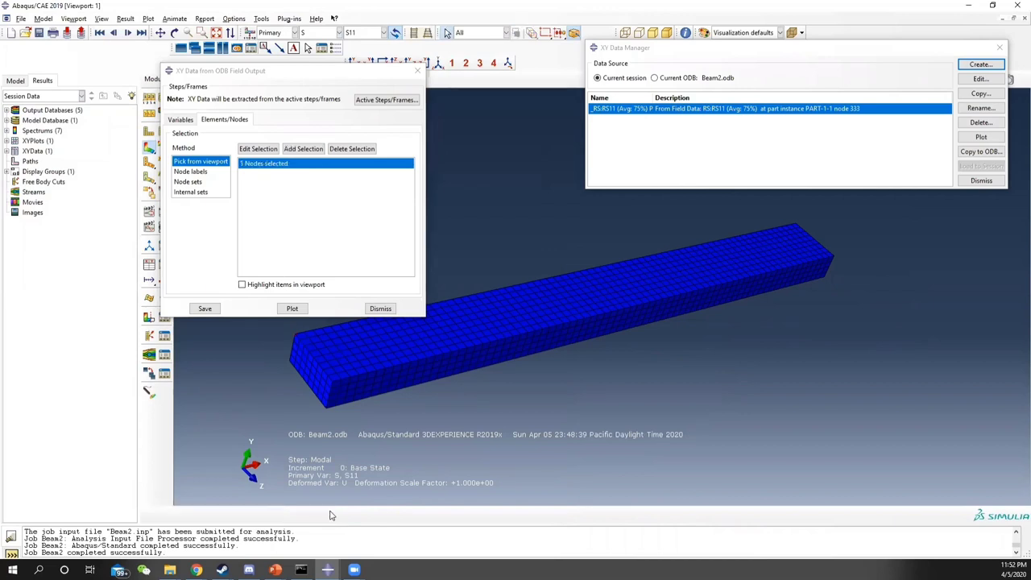
Include all active steps and frames and plot S11 against frequency for node 8
{"action": "left_click", "coordinate": [382, 101]}
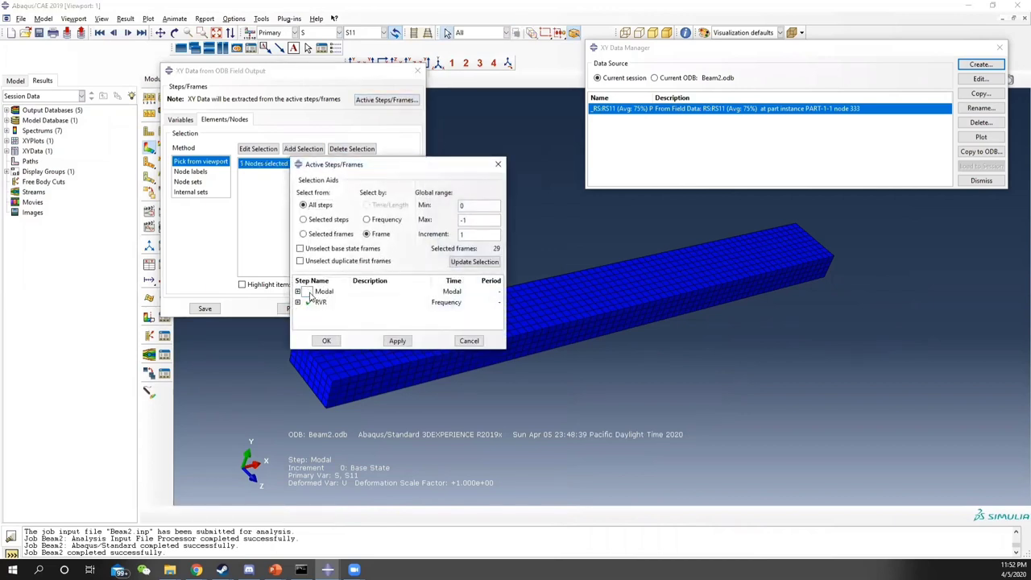
{"action": "left_click", "coordinate": [326, 341]}
{"action": "left_click", "coordinate": [293, 309]}
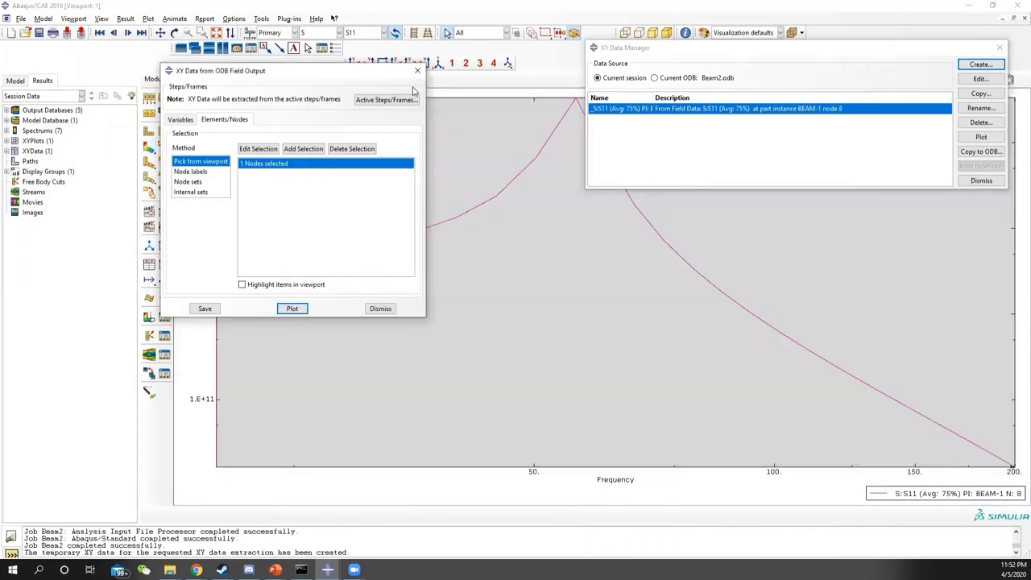
{"action": "left_click_drag", "start_coordinate": [311, 77], "coordinate": [73, 188]}
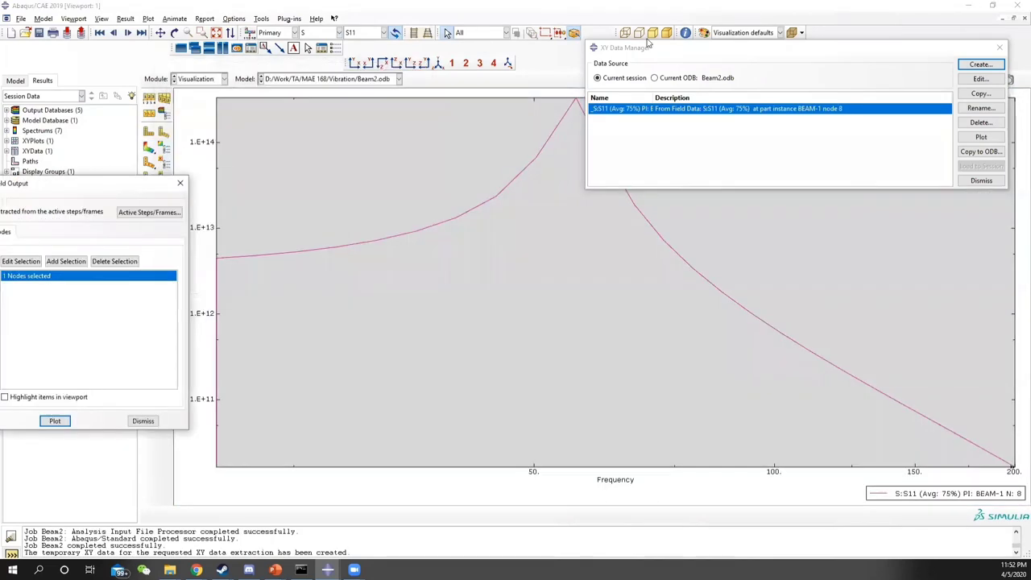
{"action": "left_click", "coordinate": [777, 63]}
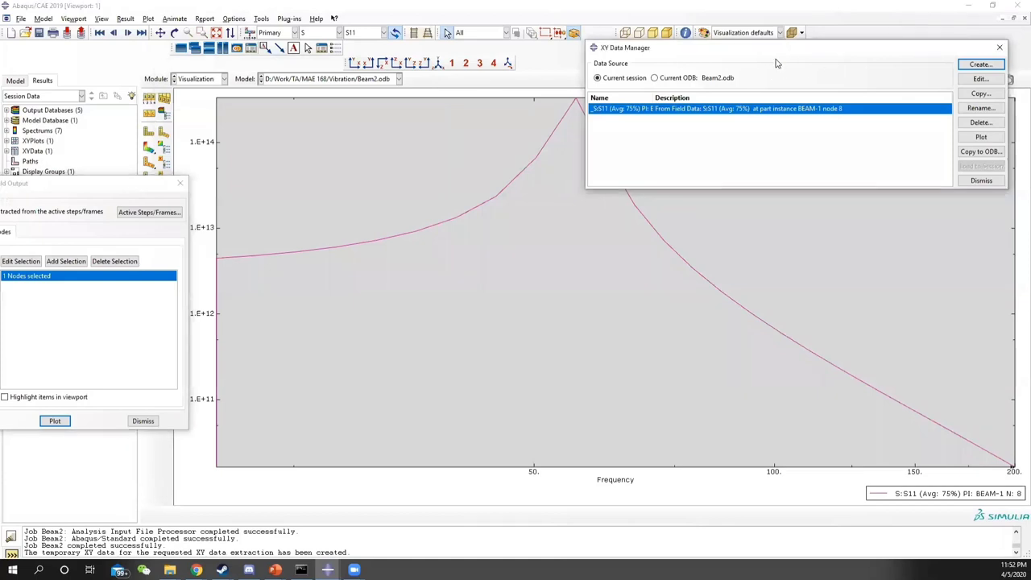
{"action": "left_click_drag", "start_coordinate": [794, 48], "coordinate": [4, 303]}
{"action": "left_click", "coordinate": [263, 20]}
Probe the S11 curve peak, reading 3.332E+14 at 56.409 Hz
{"action": "left_click", "coordinate": [272, 30]}
{"action": "left_click", "coordinate": [67, 252]}
{"action": "left_click", "coordinate": [575, 101]}
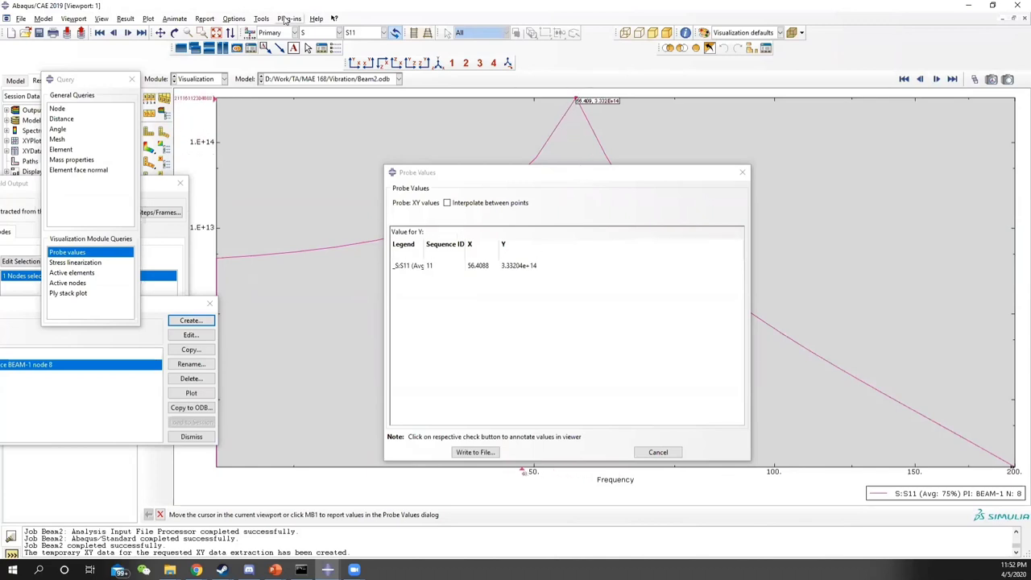
{"action": "left_click", "coordinate": [91, 254]}
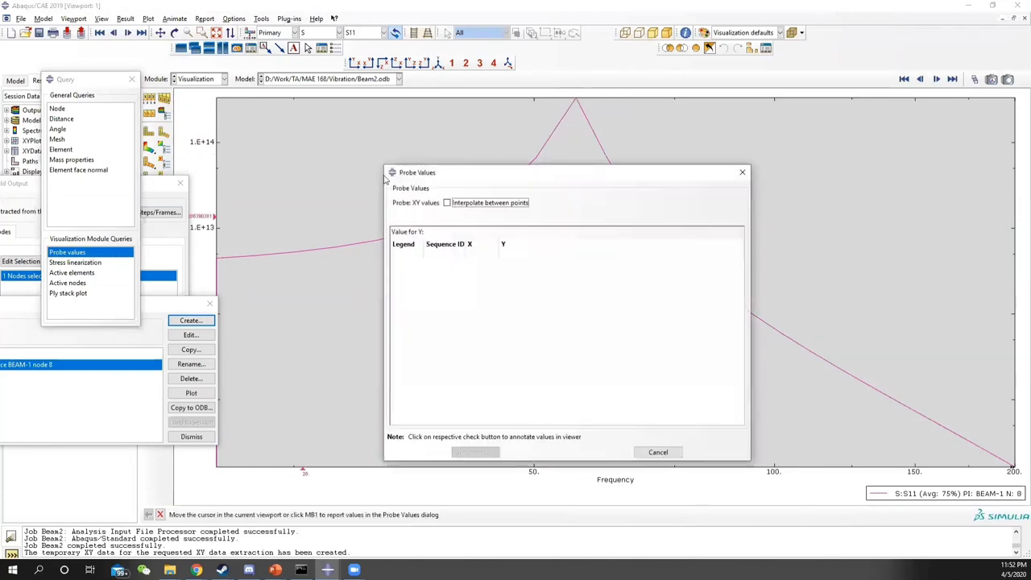
{"action": "left_click", "coordinate": [741, 172]}
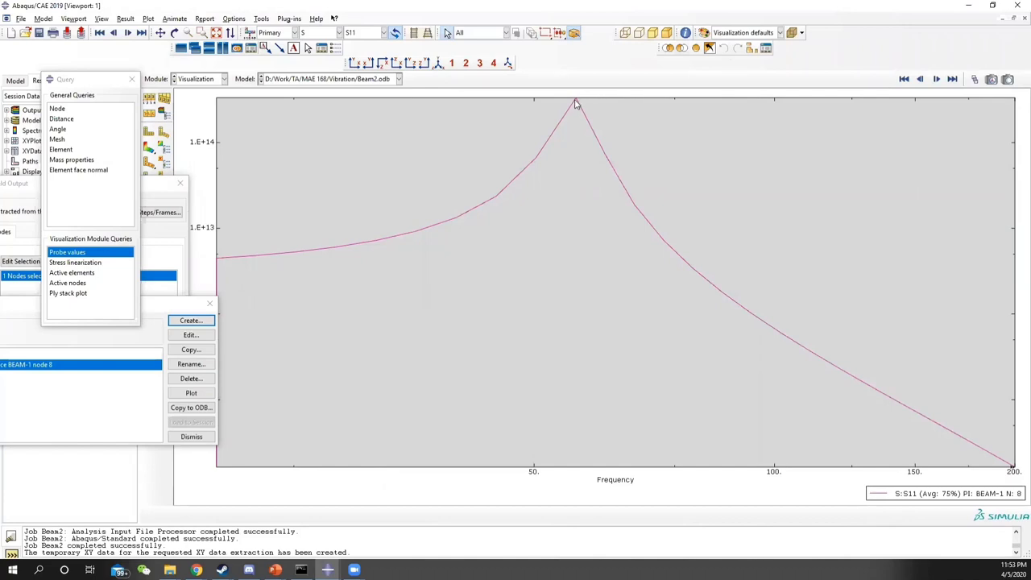
{"action": "left_click", "coordinate": [91, 256]}
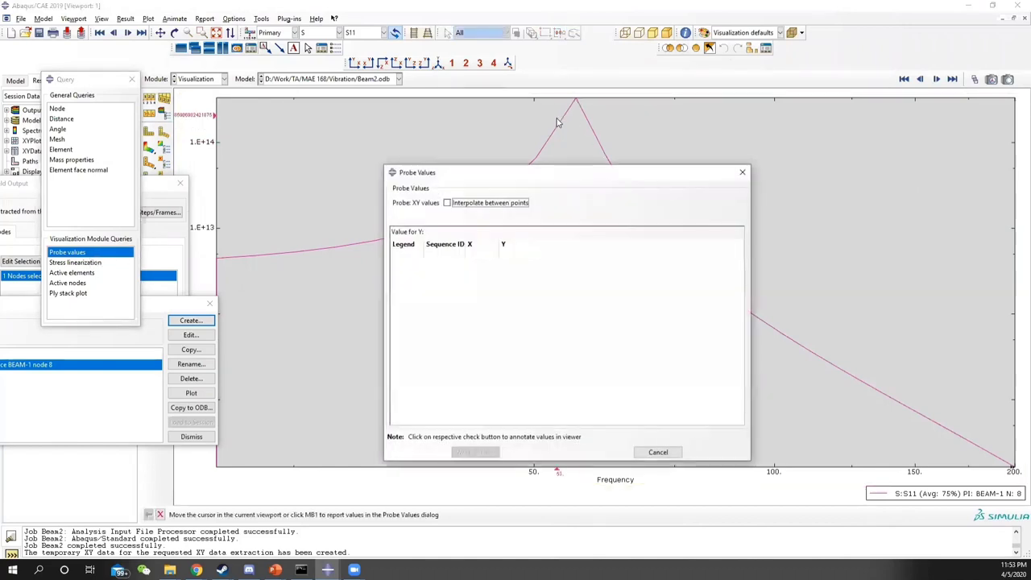
{"action": "left_click", "coordinate": [576, 105]}
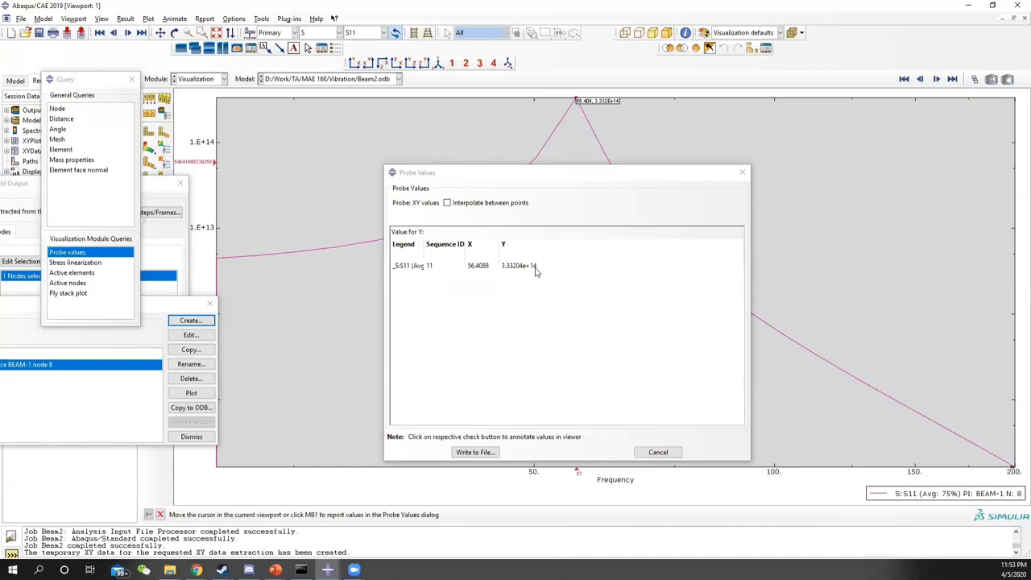
Close the probe readout without saving values to a file, then close the Query panel
{"action": "left_click", "coordinate": [742, 172]}
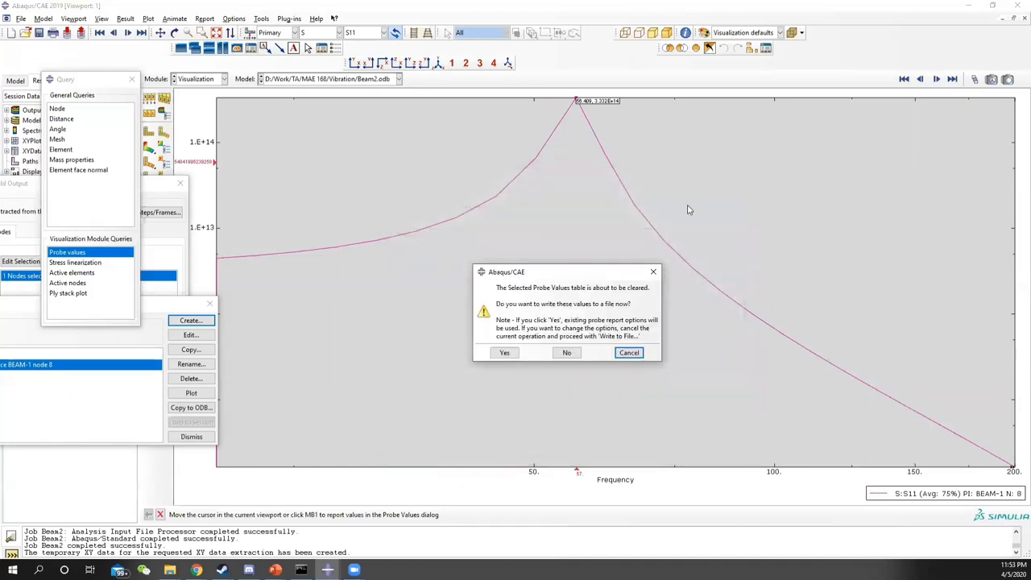
{"action": "left_click", "coordinate": [566, 353]}
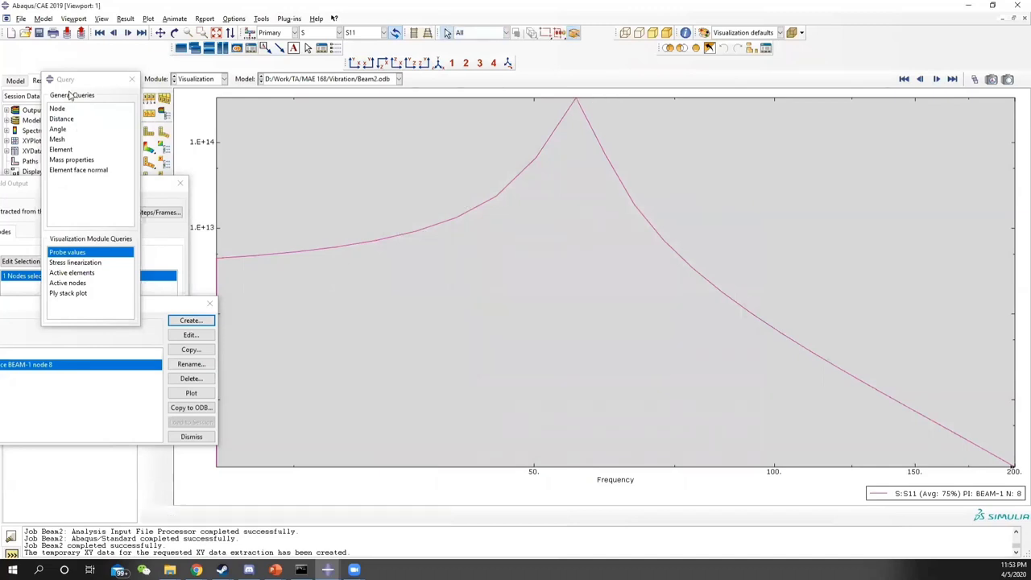
{"action": "left_click_drag", "start_coordinate": [82, 87], "coordinate": [251, 77]}
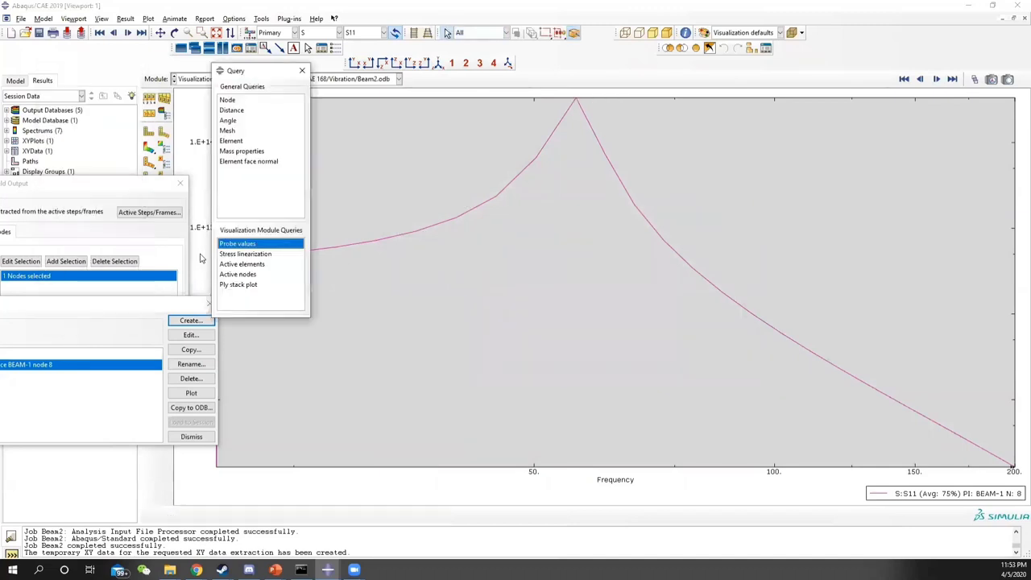
{"action": "left_click", "coordinate": [302, 71]}
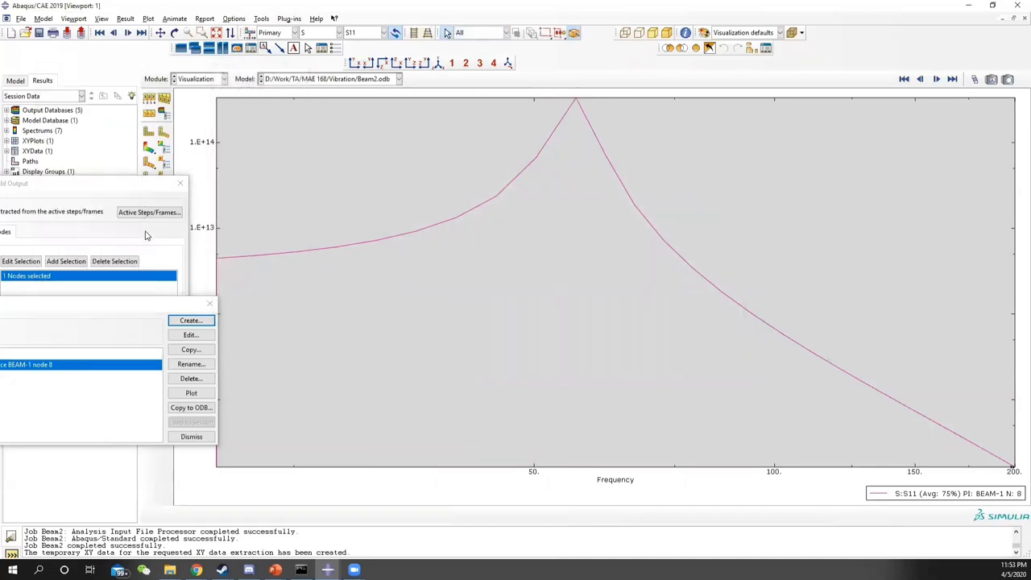
Rearrange the XY Data Manager and field output dialogs to clear the plot
{"action": "left_click", "coordinate": [160, 306]}
{"action": "left_click_drag", "start_coordinate": [160, 306], "coordinate": [541, 131]}
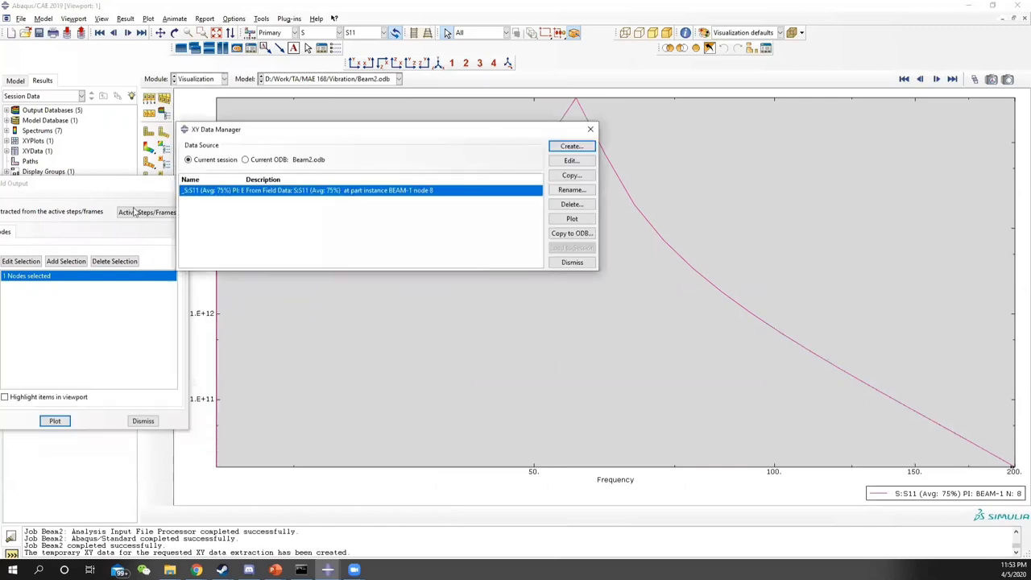
{"action": "left_click_drag", "start_coordinate": [102, 195], "coordinate": [185, 218]}
{"action": "left_click", "coordinate": [280, 139]}
{"action": "left_click_drag", "start_coordinate": [280, 131], "coordinate": [101, 364]}
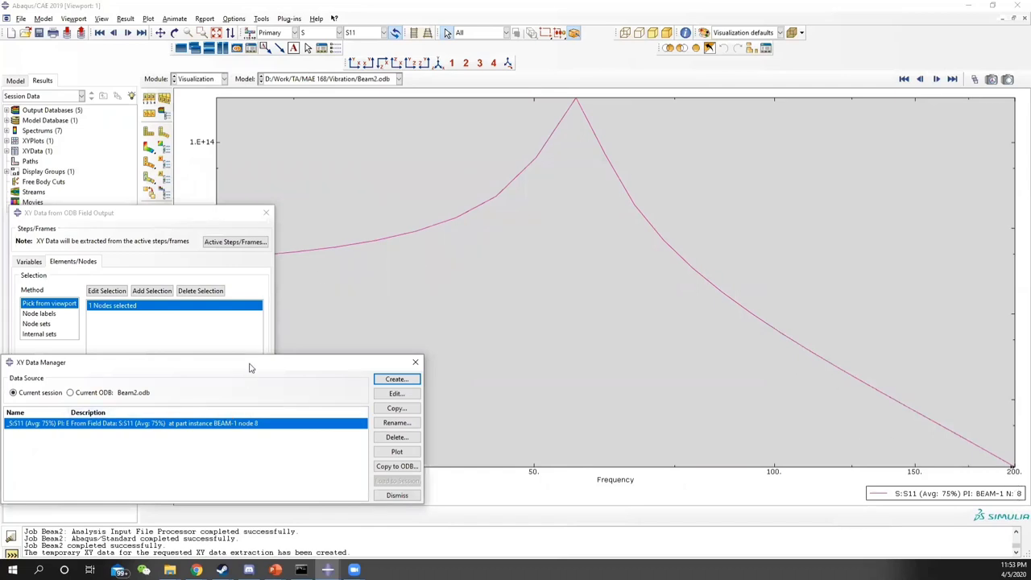
{"action": "left_click_drag", "start_coordinate": [252, 365], "coordinate": [411, 99]}
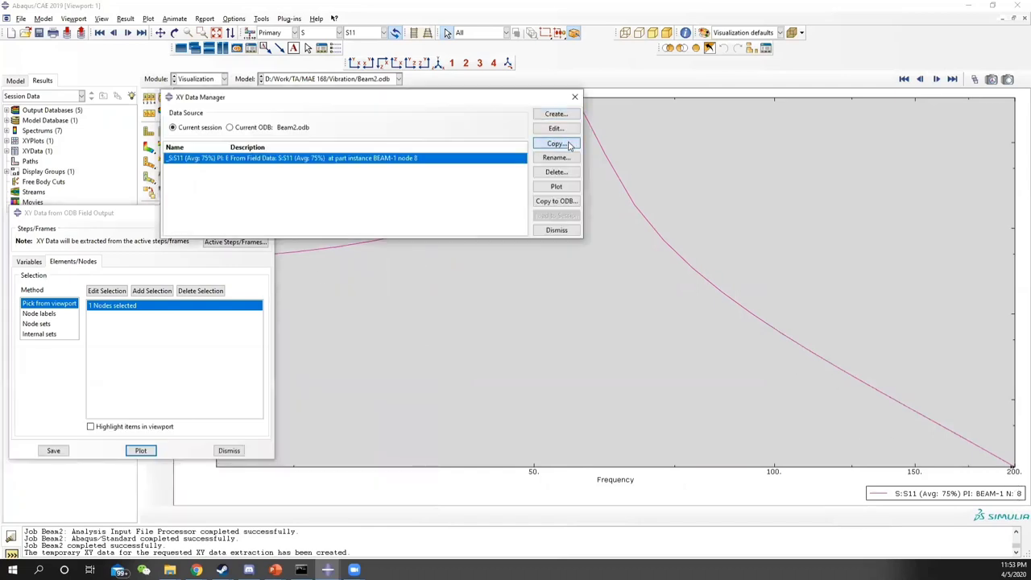
Create and plot sqrt(integrate(S11)) for node 8 as new XY data _temp_2
{"action": "left_click", "coordinate": [556, 115]}
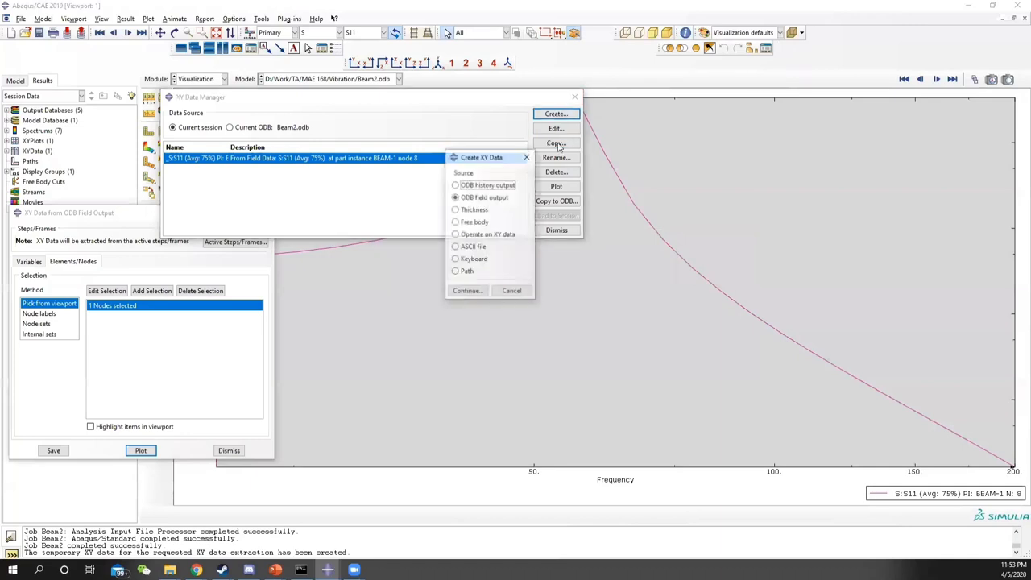
{"action": "left_click", "coordinate": [483, 235]}
{"action": "left_click", "coordinate": [467, 291]}
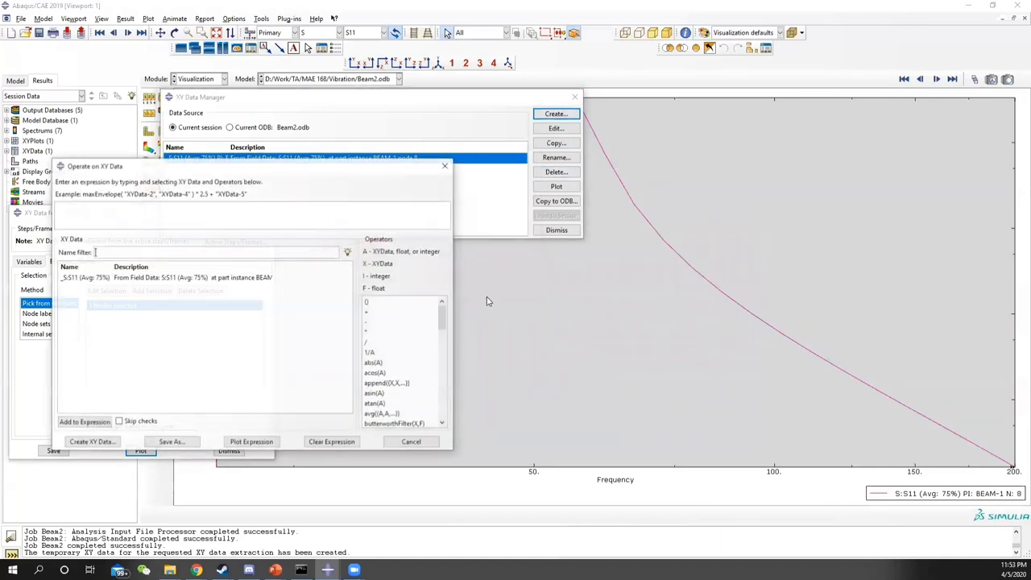
{"action": "left_click", "coordinate": [181, 211]}
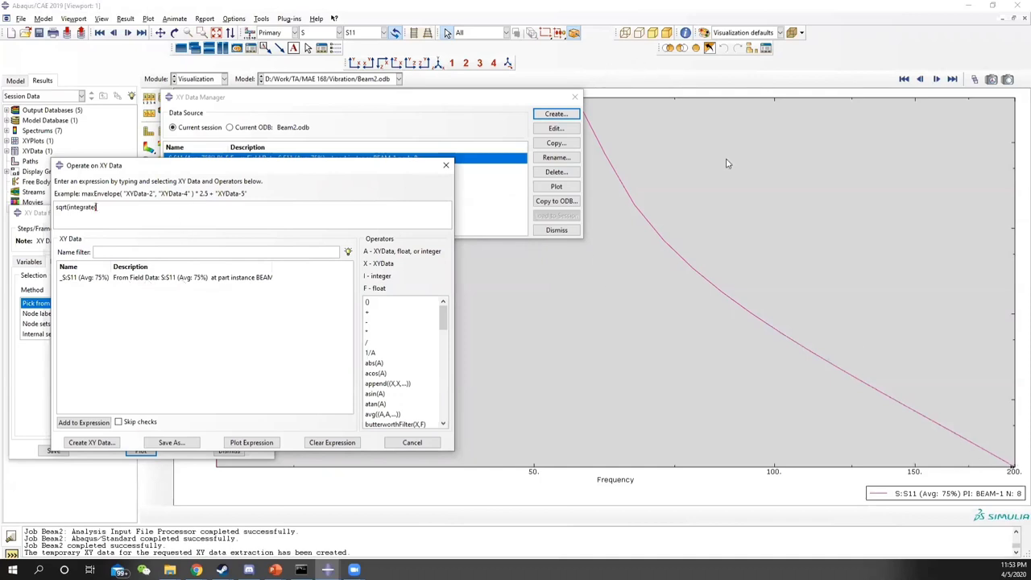
{"action": "left_click", "coordinate": [157, 278]}
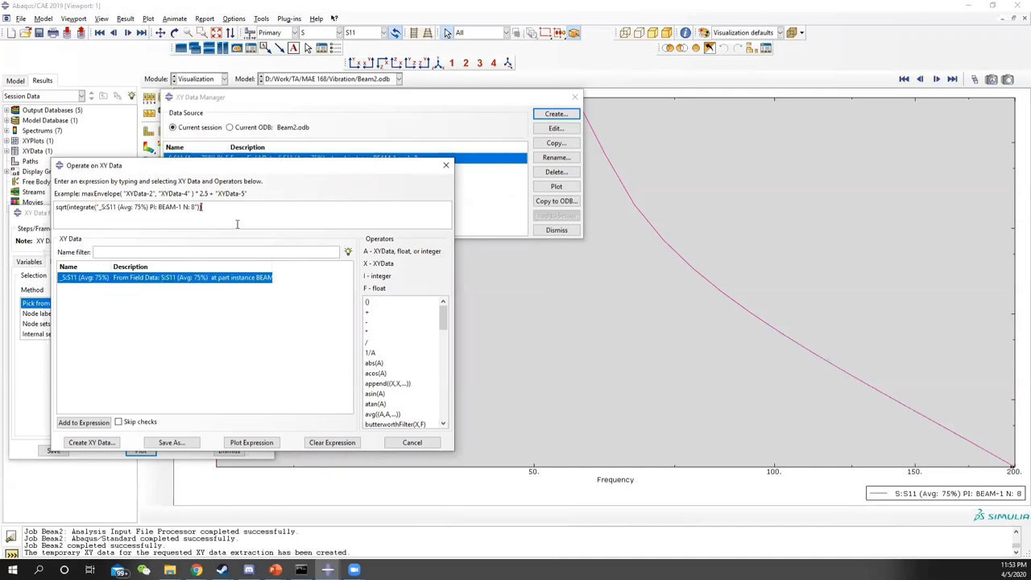
{"action": "left_click", "coordinate": [259, 448]}
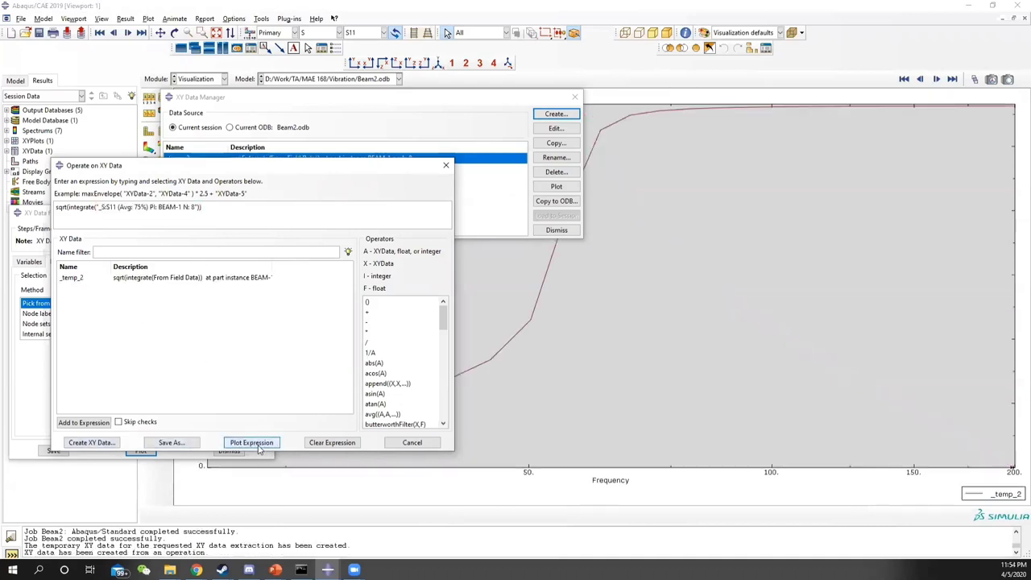
{"action": "left_click", "coordinate": [453, 101]}
{"action": "left_click_drag", "start_coordinate": [447, 101], "coordinate": [281, 354]}
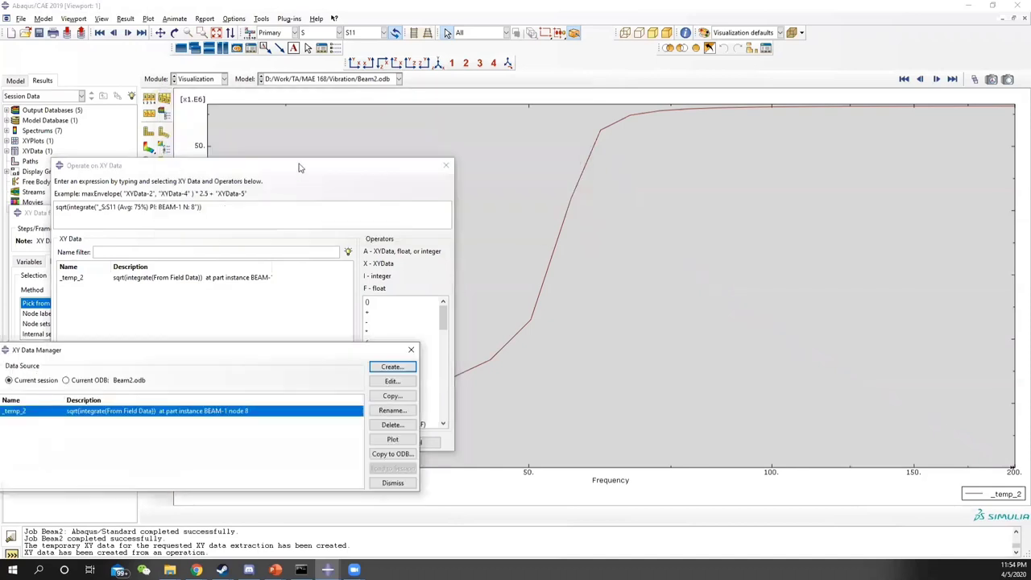
{"action": "left_click", "coordinate": [316, 175]}
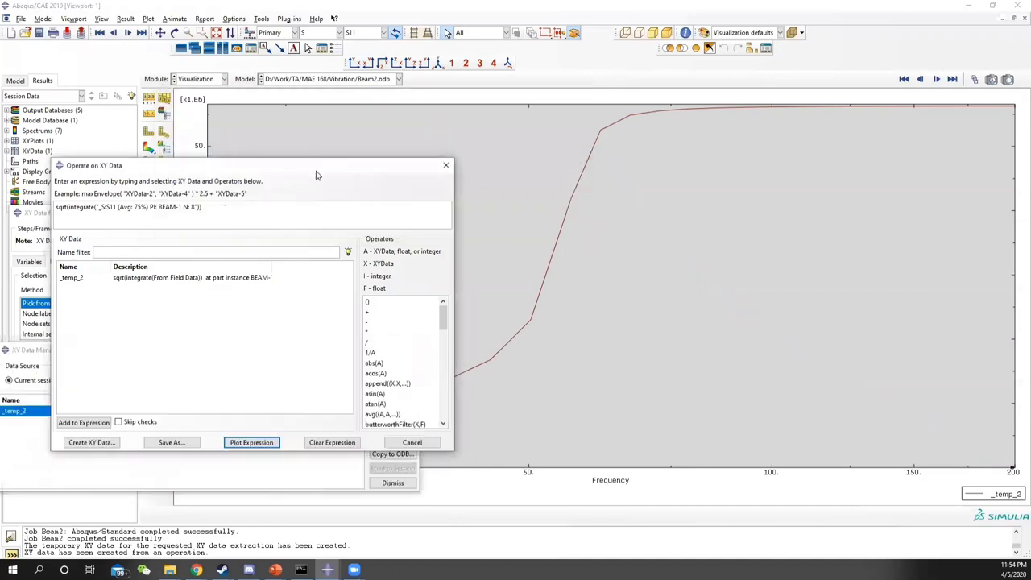
{"action": "left_click_drag", "start_coordinate": [315, 176], "coordinate": [242, 339]}
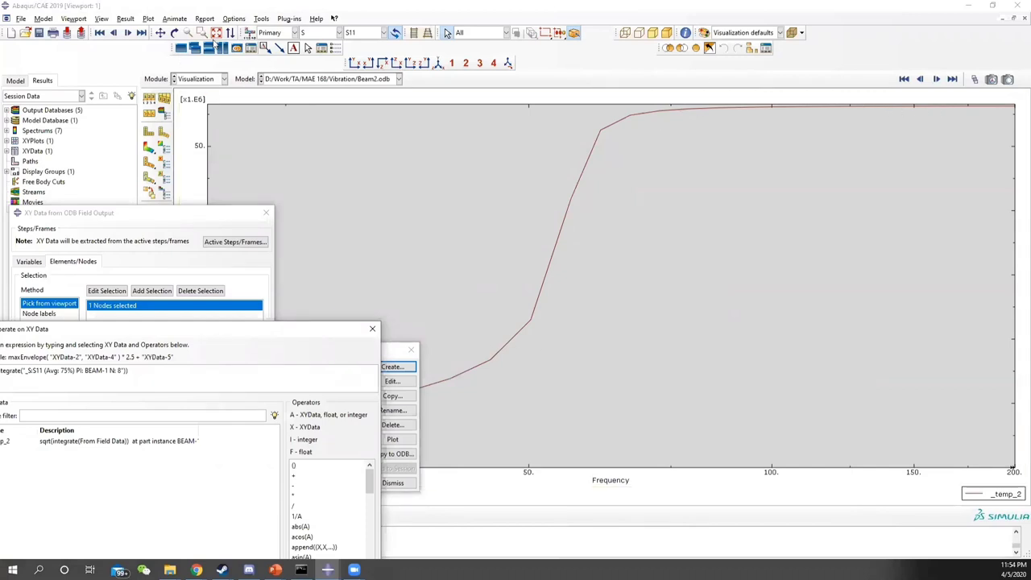
Probe _temp_2 at 178.633 Hz, reading 5.62835e+07, and close without saving values
{"action": "left_click", "coordinate": [234, 18]}
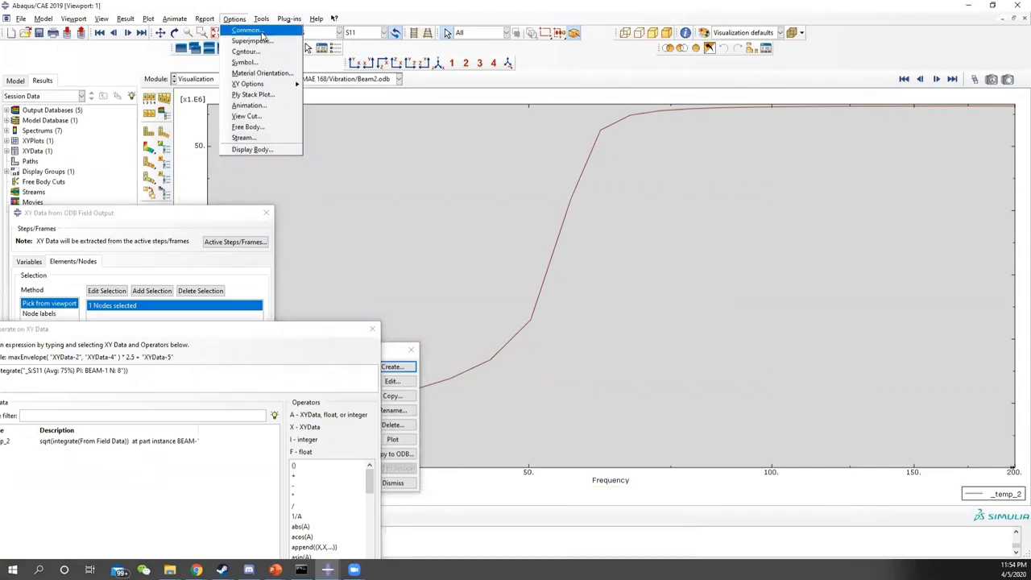
{"action": "mouse_move", "coordinate": [261, 18]}
{"action": "left_click", "coordinate": [266, 76]}
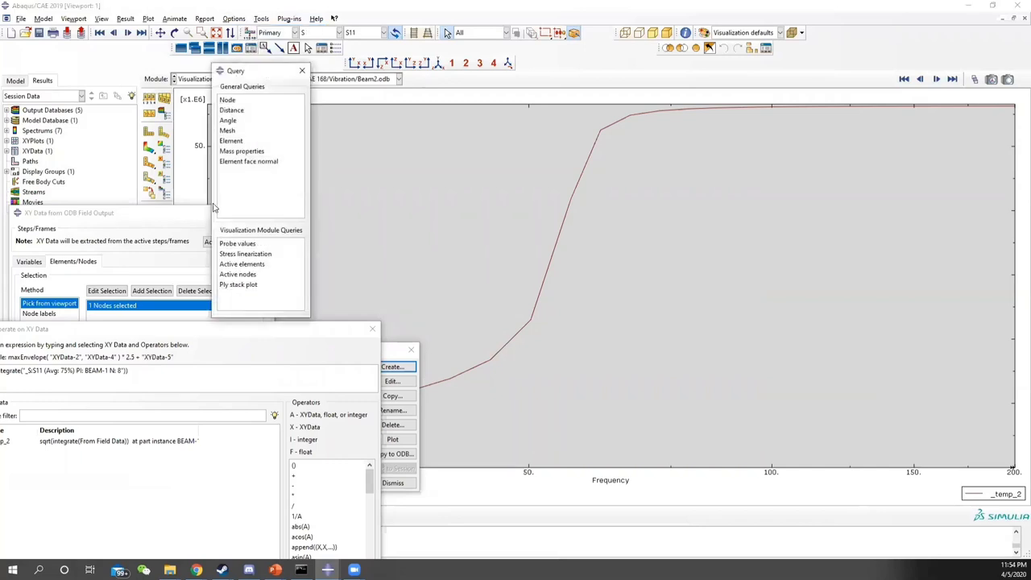
{"action": "left_click", "coordinate": [238, 243]}
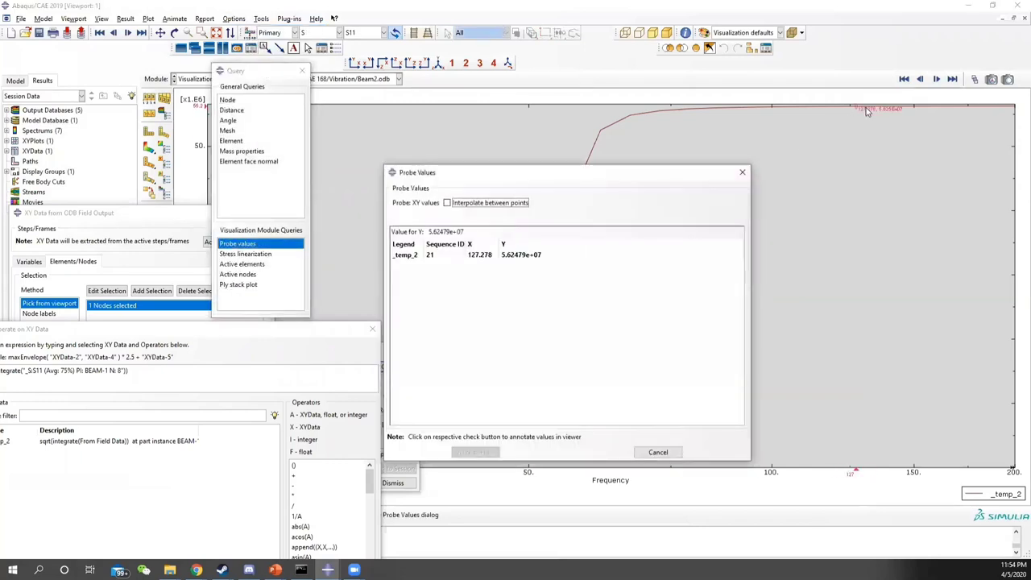
{"action": "left_click", "coordinate": [955, 113]}
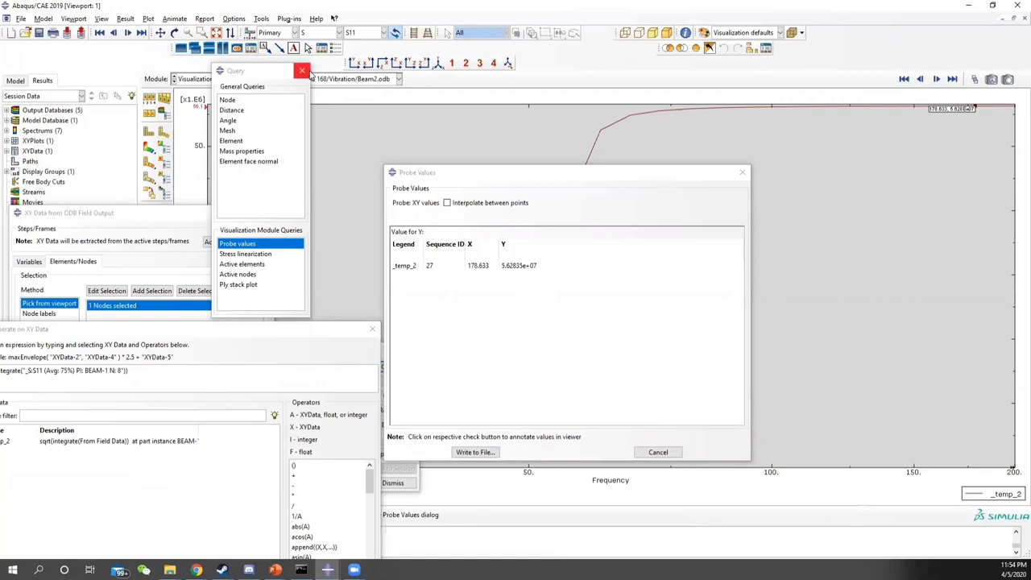
{"action": "left_click", "coordinate": [303, 71]}
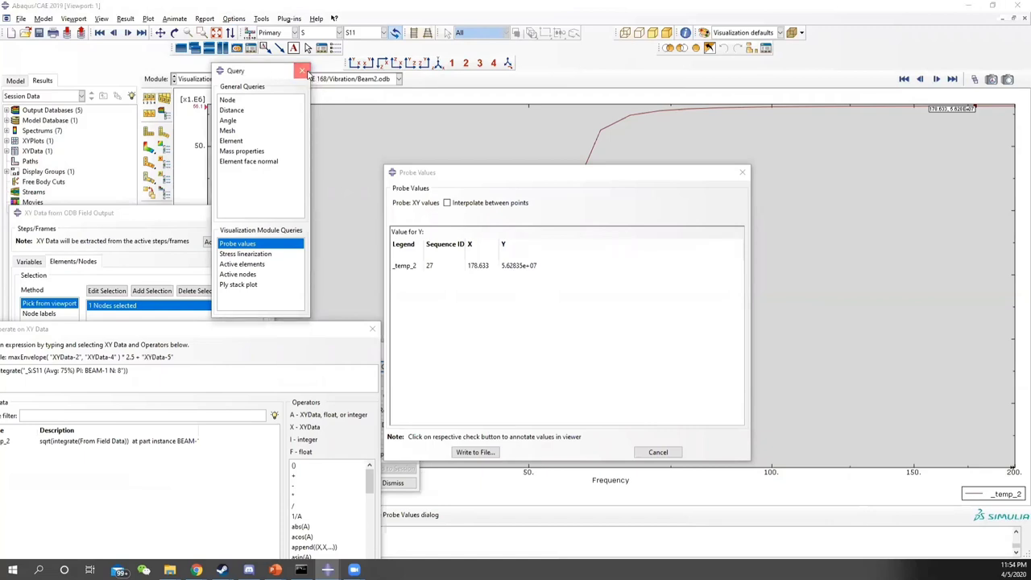
{"action": "left_click", "coordinate": [742, 173]}
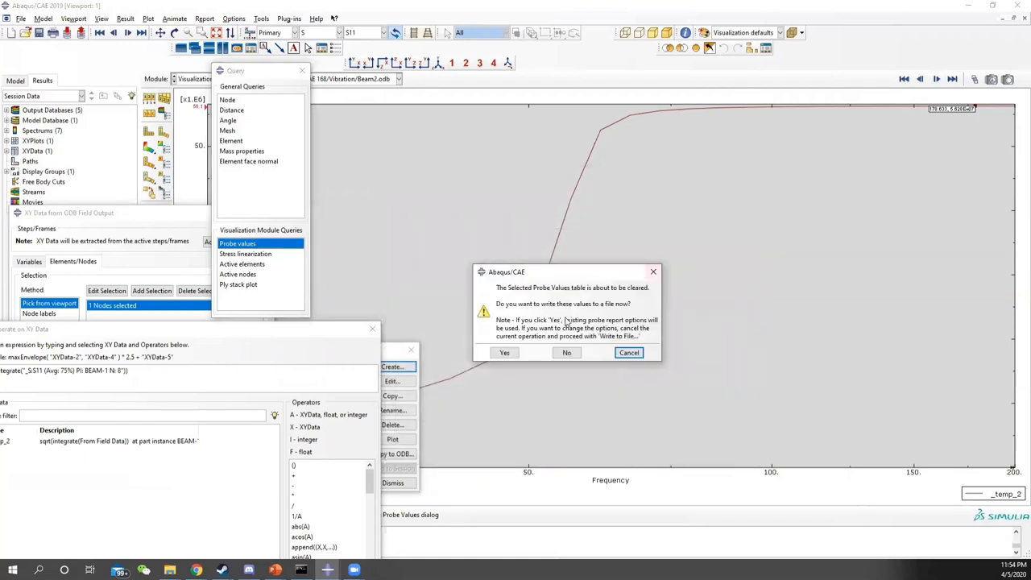
{"action": "left_click", "coordinate": [566, 352]}
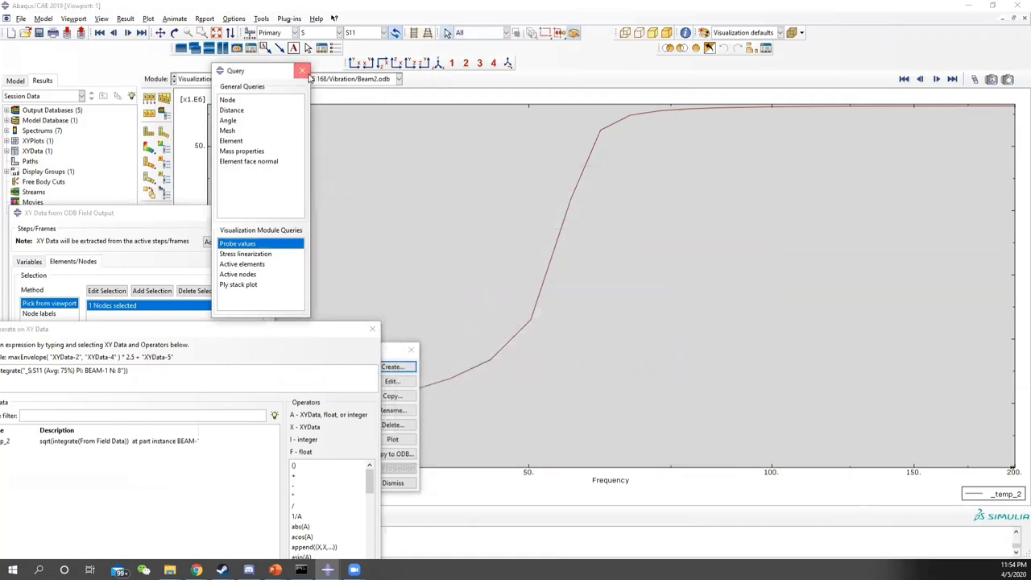
{"action": "left_click", "coordinate": [303, 71]}
Close the expression window and start a new ODB field output XY data set
{"action": "left_click_drag", "start_coordinate": [261, 331], "coordinate": [387, 175]}
{"action": "left_click", "coordinate": [497, 175]}
{"action": "left_click_drag", "start_coordinate": [313, 349], "coordinate": [414, 235]}
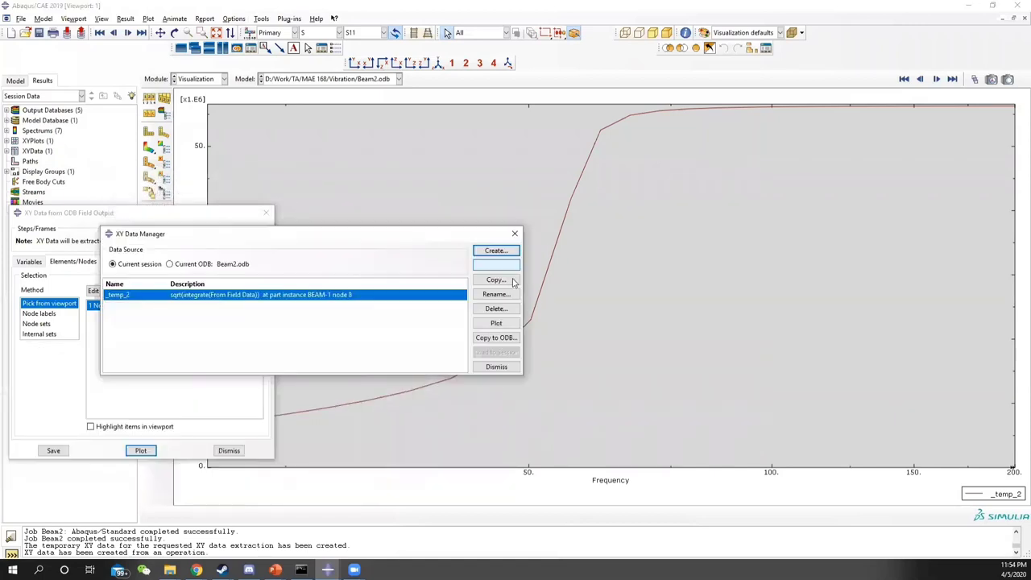
{"action": "left_click", "coordinate": [495, 251]}
{"action": "left_click", "coordinate": [474, 198]}
{"action": "left_click", "coordinate": [467, 291]}
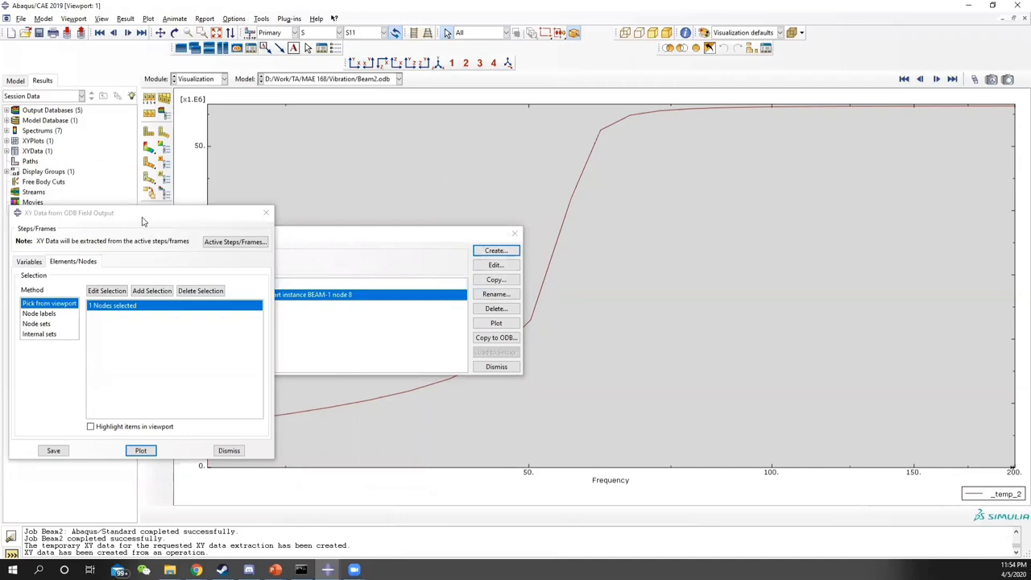
Swap S11 for RS11 and plot node 8's RMS stress against frequency
{"action": "left_click_drag", "start_coordinate": [143, 216], "coordinate": [430, 154]}
{"action": "left_click", "coordinate": [315, 202]}
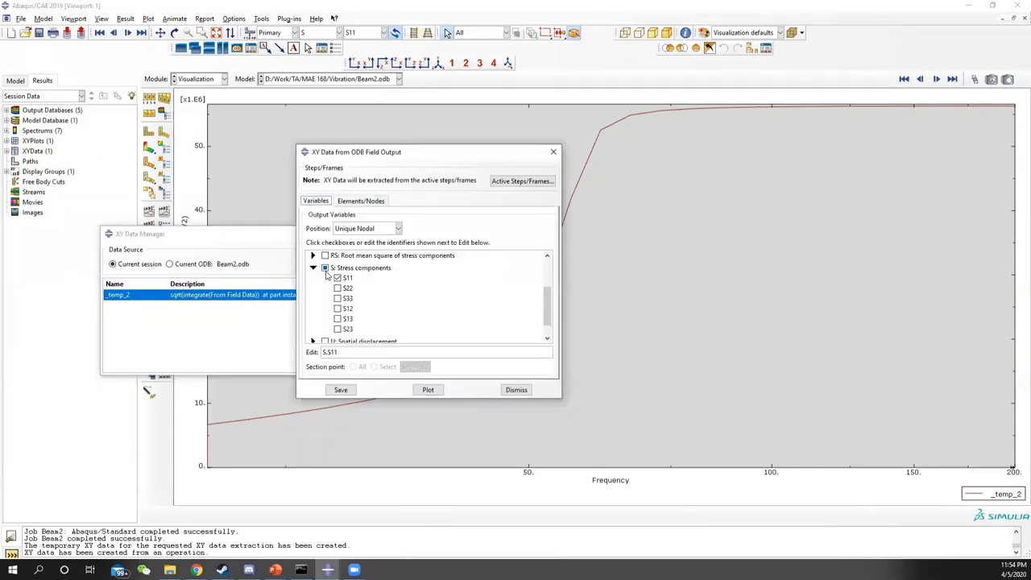
{"action": "left_click", "coordinate": [325, 268]}
{"action": "left_click", "coordinate": [313, 256]}
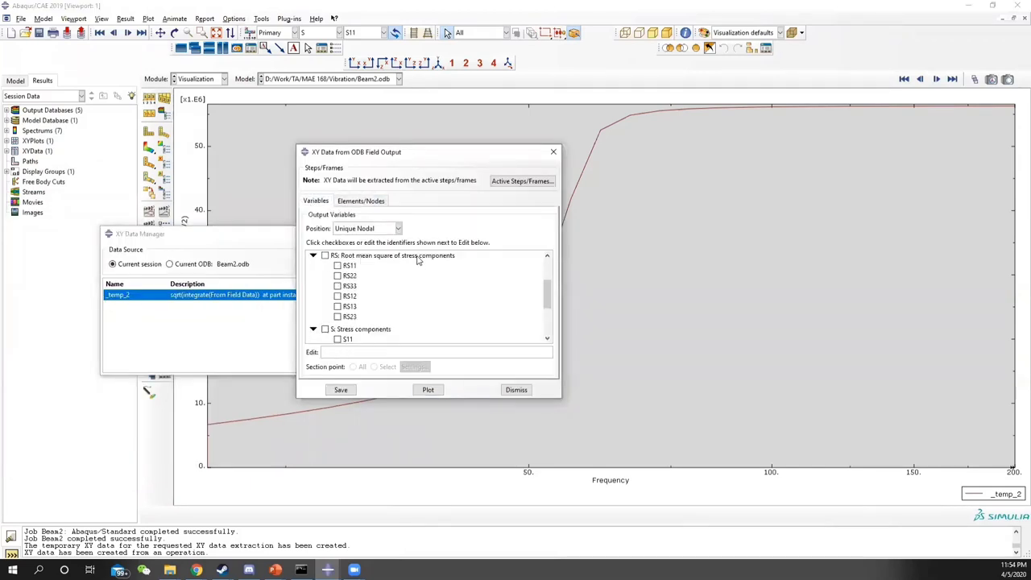
{"action": "left_click", "coordinate": [337, 265]}
{"action": "left_click", "coordinate": [371, 205]}
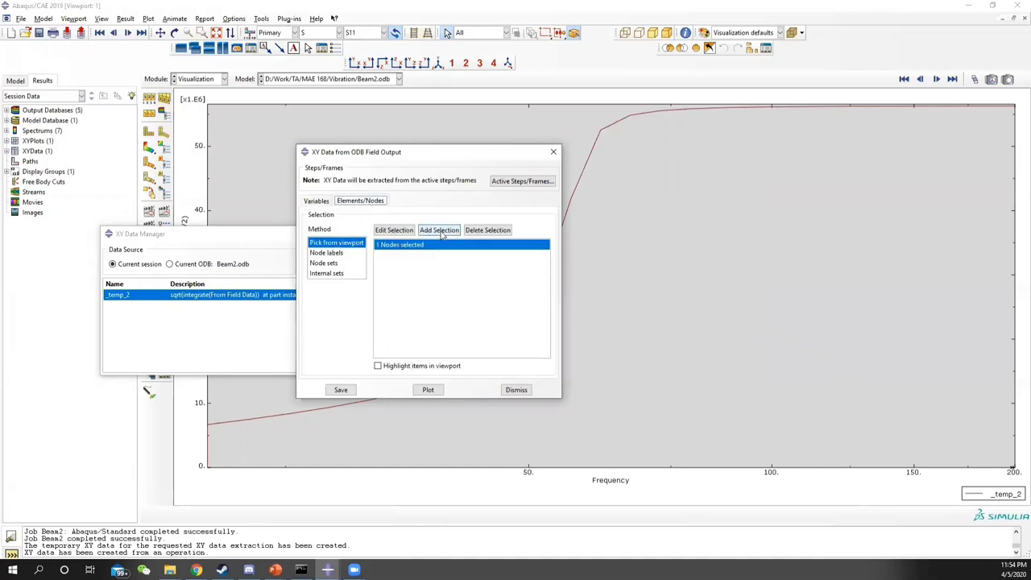
{"action": "left_click", "coordinate": [428, 390]}
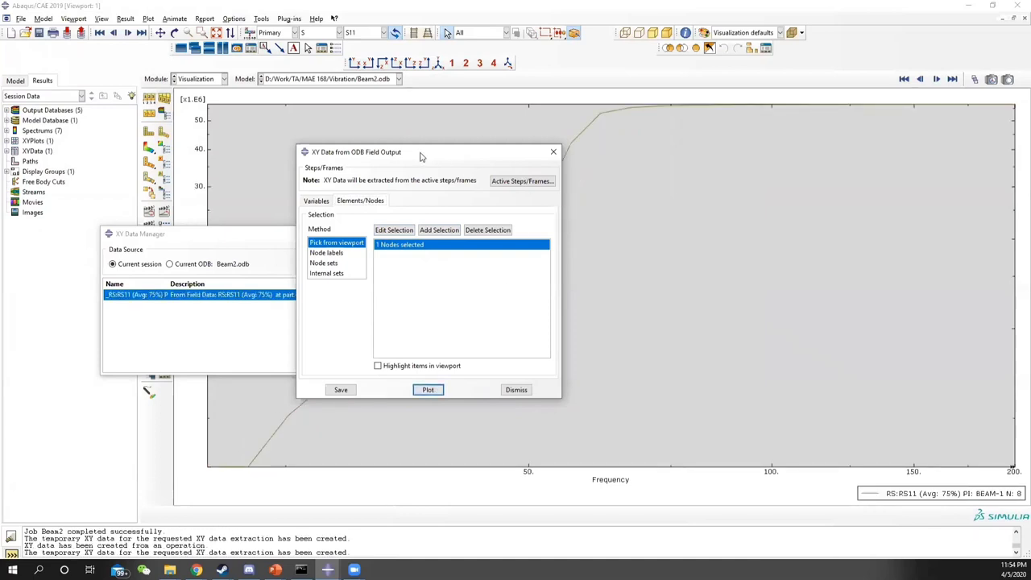
{"action": "left_click_drag", "start_coordinate": [420, 157], "coordinate": [126, 311]}
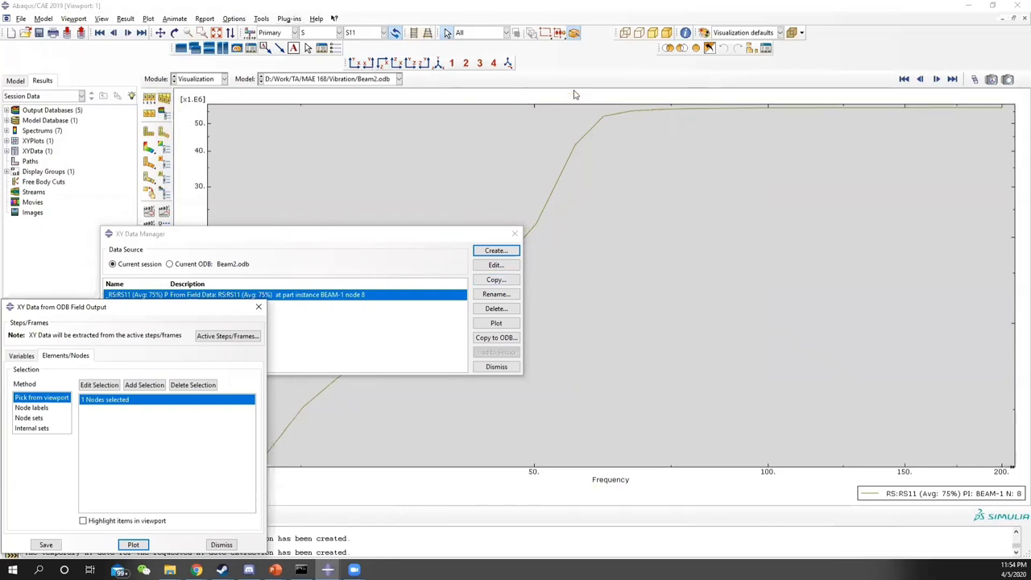
Probe RS11 at 168.821 Hz (5.68317e+07), skip saving, and close the XY dialogs
{"action": "left_click", "coordinate": [261, 18]}
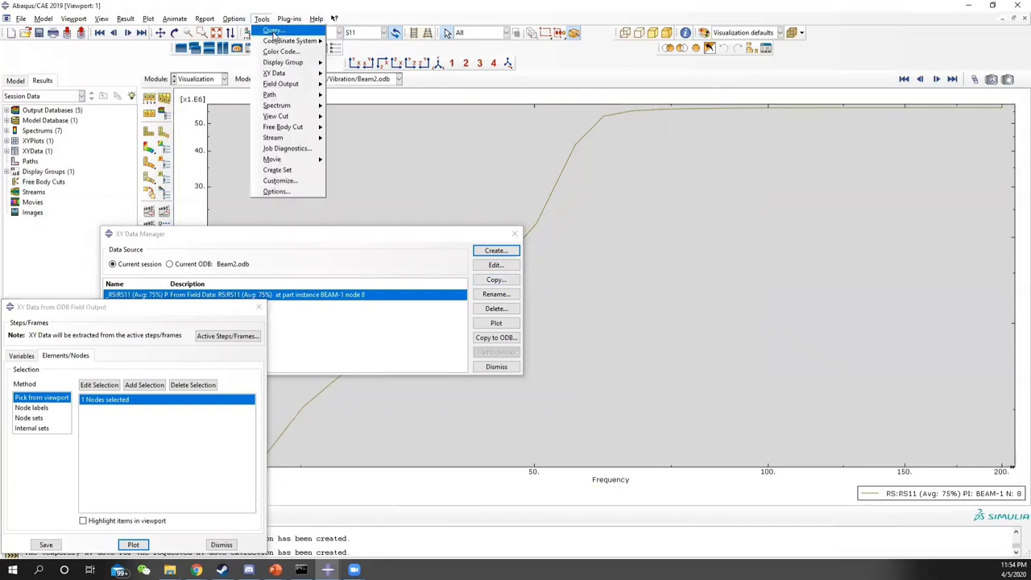
{"action": "left_click", "coordinate": [274, 171]}
{"action": "left_click", "coordinate": [242, 245]}
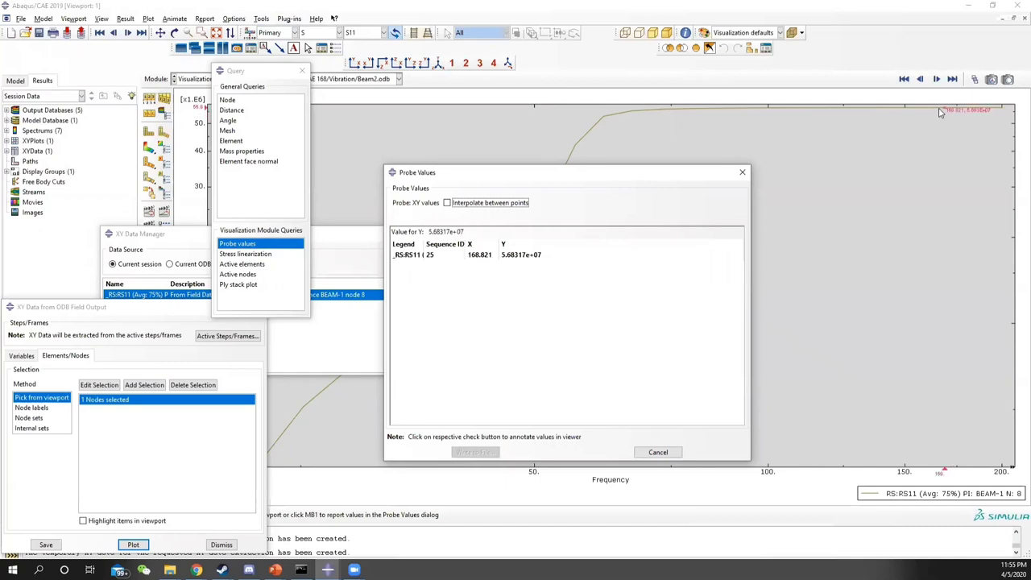
{"action": "left_click", "coordinate": [940, 112]}
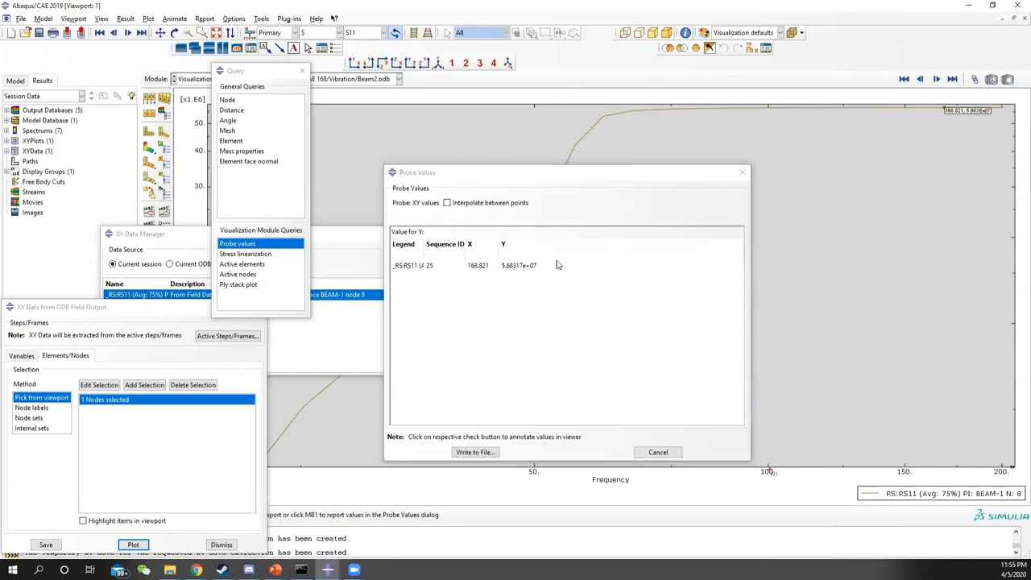
{"action": "left_click", "coordinate": [659, 453]}
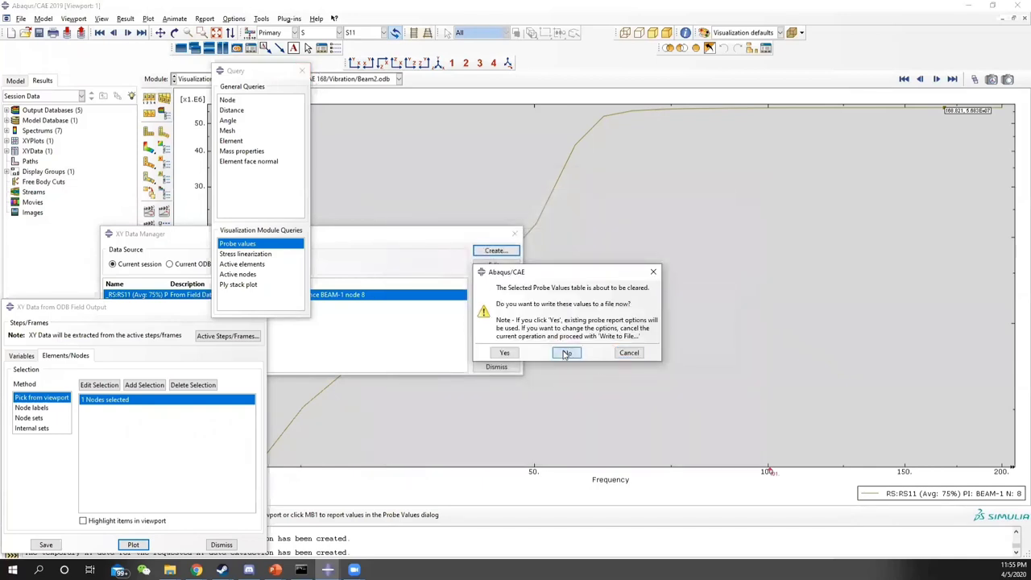
{"action": "left_click", "coordinate": [566, 352]}
{"action": "left_click", "coordinate": [515, 236]}
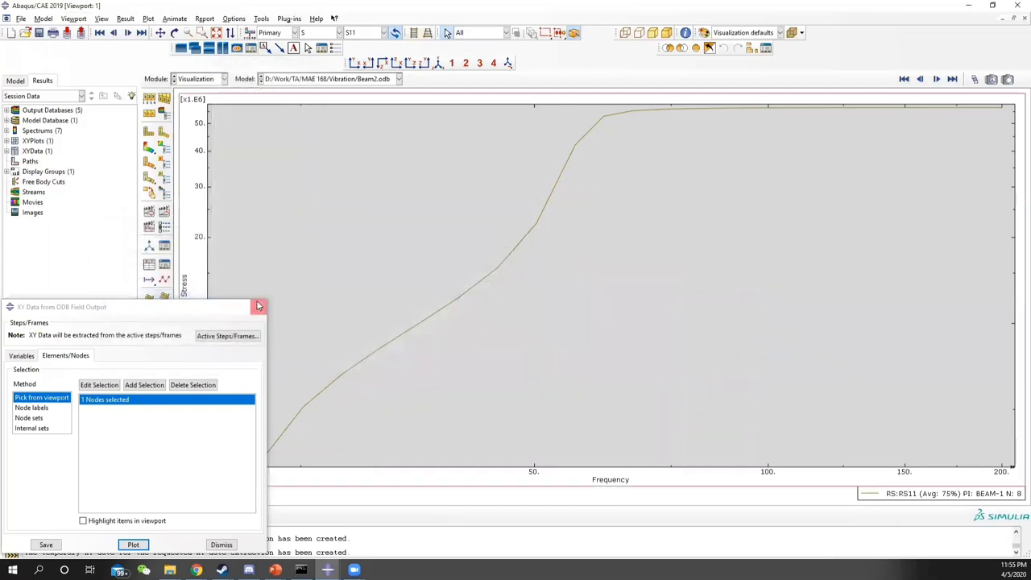
{"action": "left_click", "coordinate": [260, 307]}
Return to the S11 contour and step the RVR results to frame 24 at 159.5 Hz
{"action": "left_click", "coordinate": [148, 148]}
{"action": "scroll", "coordinate": [617, 275], "scroll_direction": "up", "scroll_amount": 1}
{"action": "left_click", "coordinate": [975, 79]}
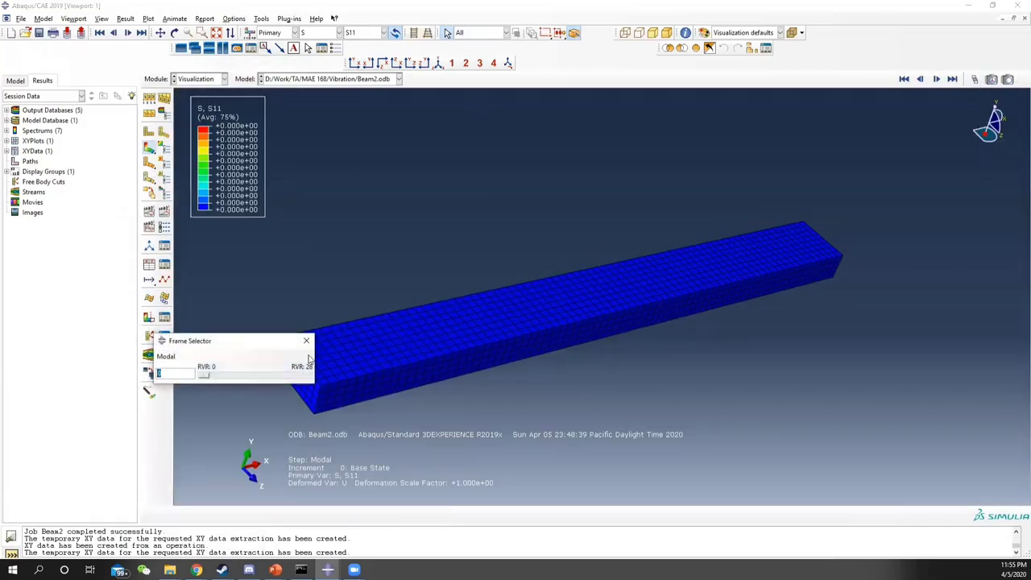
{"action": "left_click", "coordinate": [212, 376]}
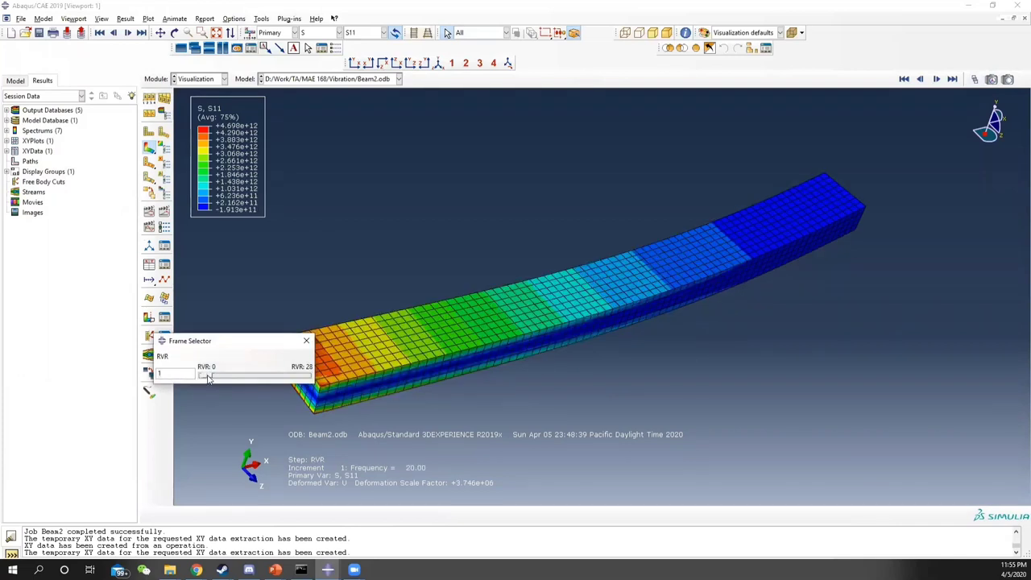
{"action": "left_click_drag", "start_coordinate": [211, 379], "coordinate": [296, 382]}
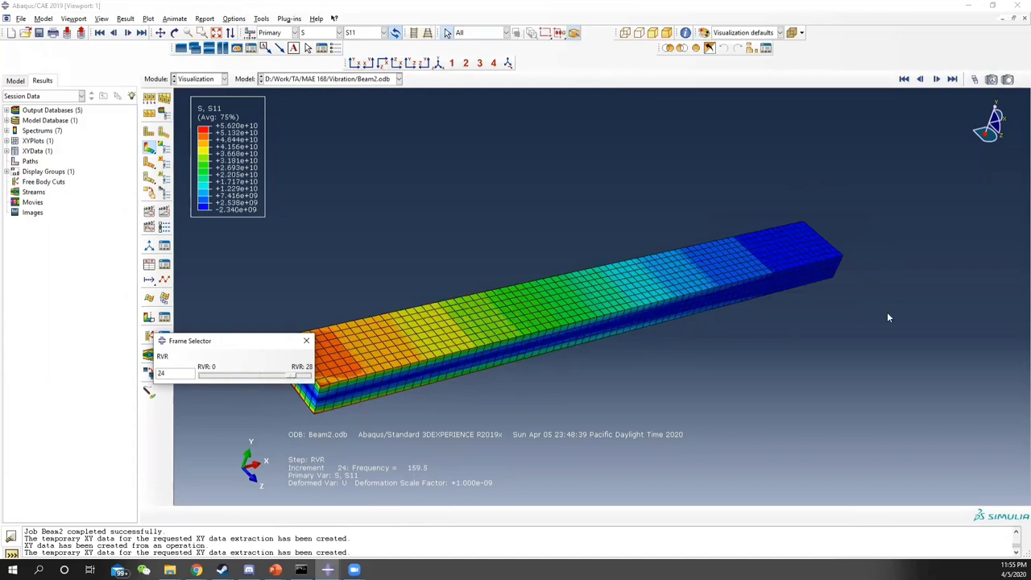